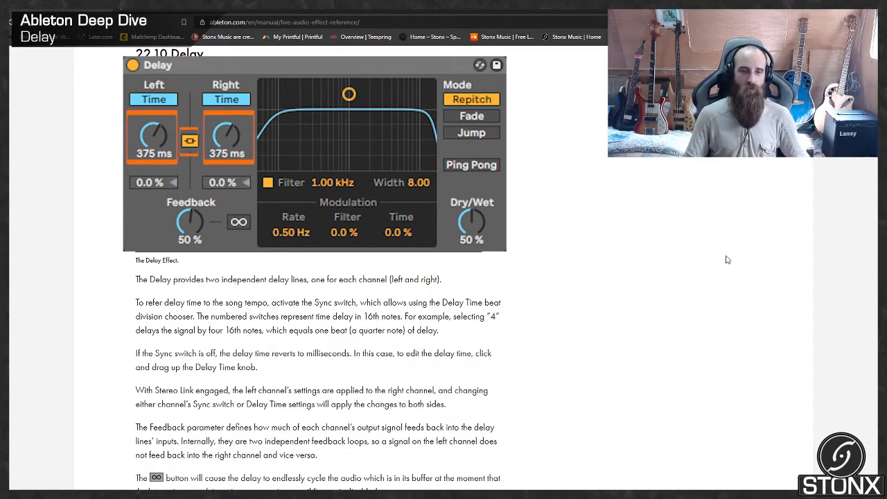
- Read through the manual's Delay section, from the delay line controls and transition modes to the Delay Tips
{"action": "scroll", "coordinate": [789, 295], "scroll_direction": "down", "scroll_amount": 2}
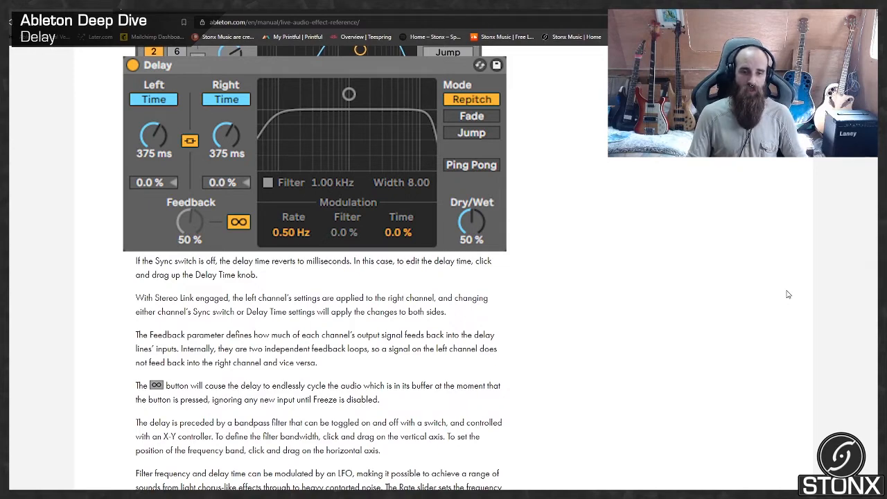
{"action": "scroll", "coordinate": [788, 295], "scroll_direction": "down", "scroll_amount": 4}
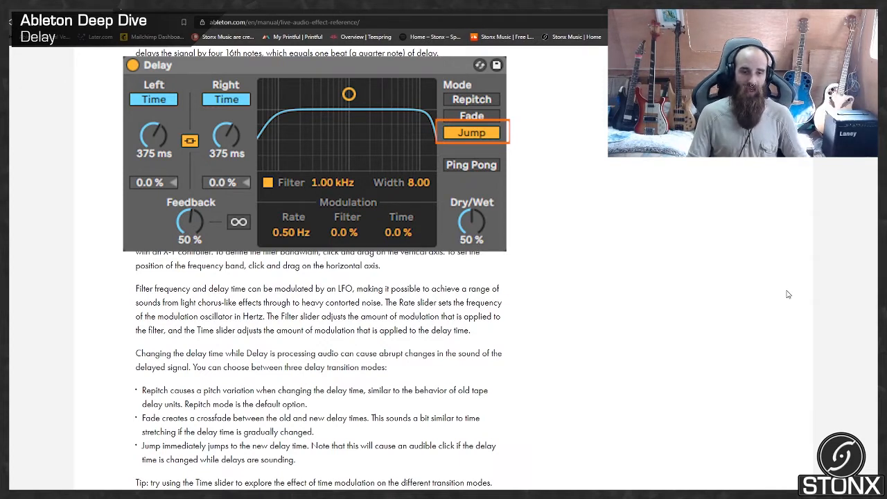
{"action": "scroll", "coordinate": [788, 294], "scroll_direction": "down", "scroll_amount": 3}
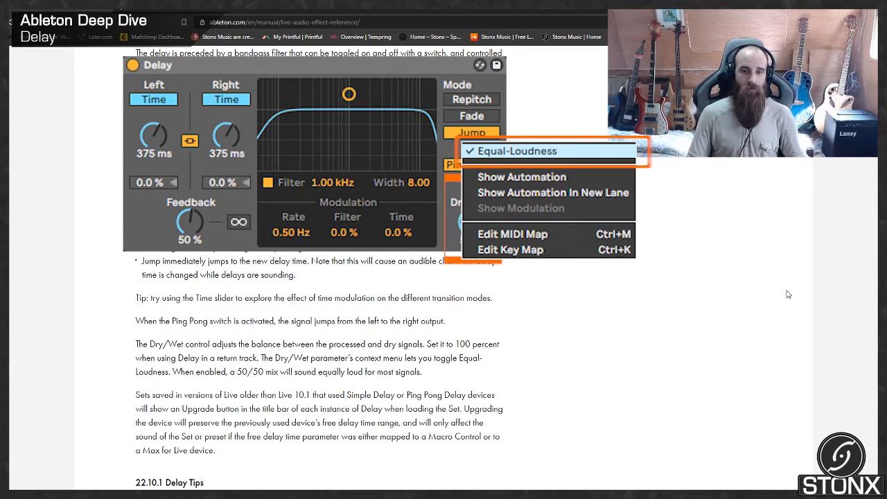
{"action": "scroll", "coordinate": [787, 318], "scroll_direction": "down", "scroll_amount": 3}
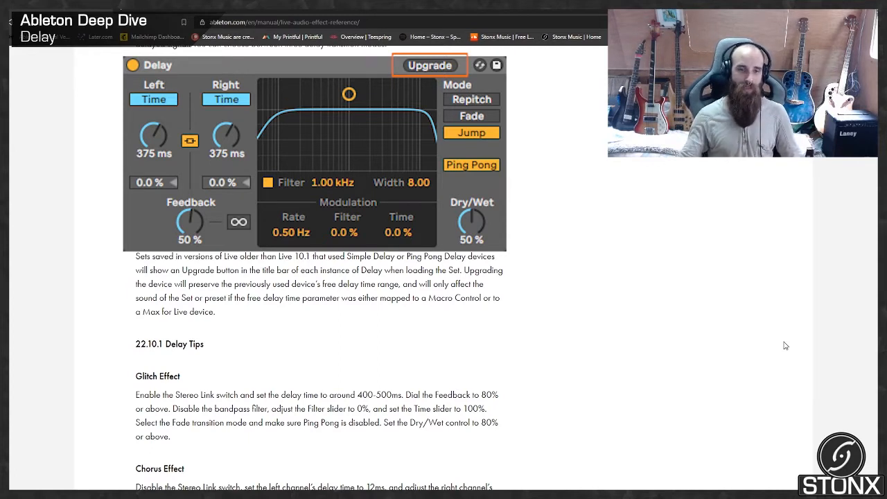
{"action": "scroll", "coordinate": [786, 345], "scroll_direction": "down", "scroll_amount": 2}
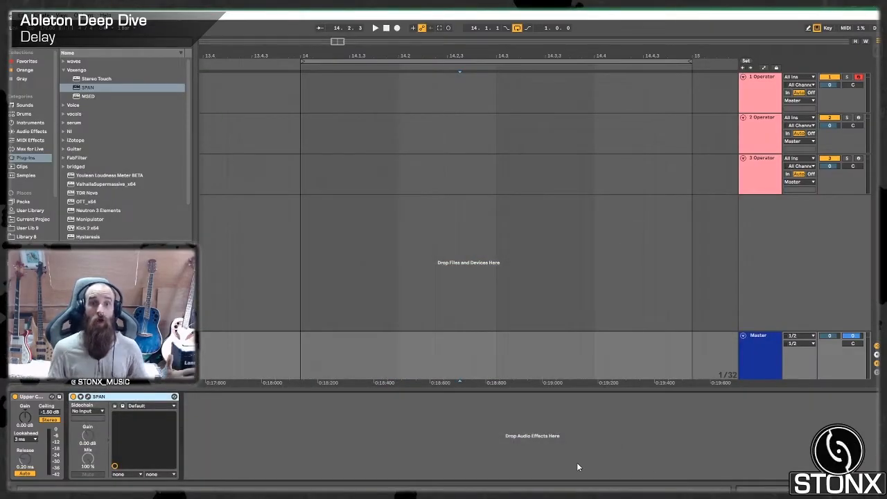
- Switch to Ableton Live and review the device chains of the three Operator tracks, returning to track 1 with the Glitch effect delay
{"action": "left_click", "coordinate": [774, 164]}
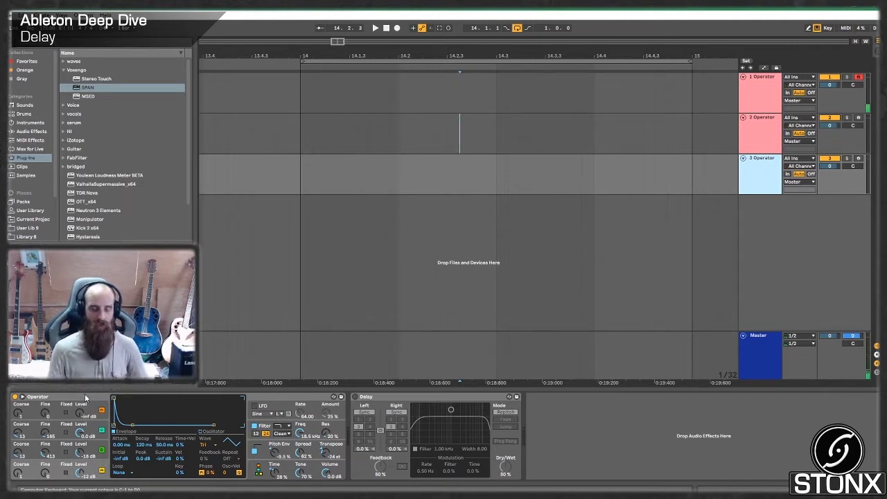
{"action": "left_click", "coordinate": [777, 92]}
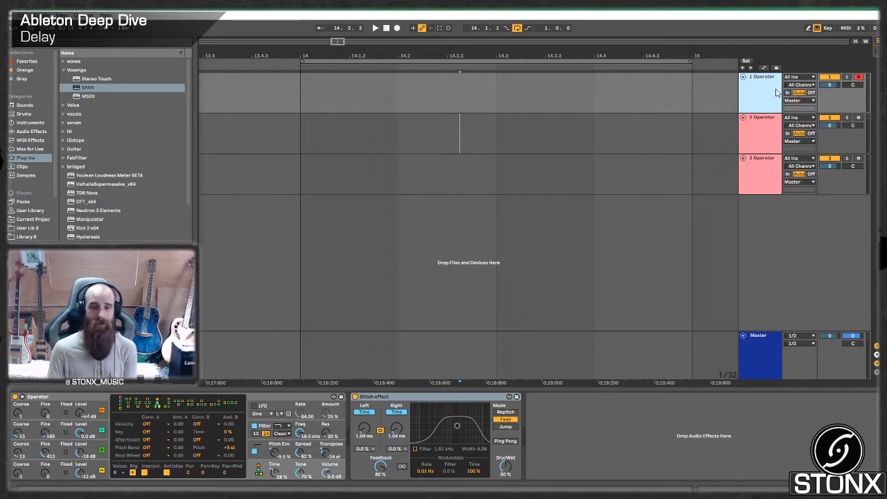
{"action": "left_click", "coordinate": [760, 138]}
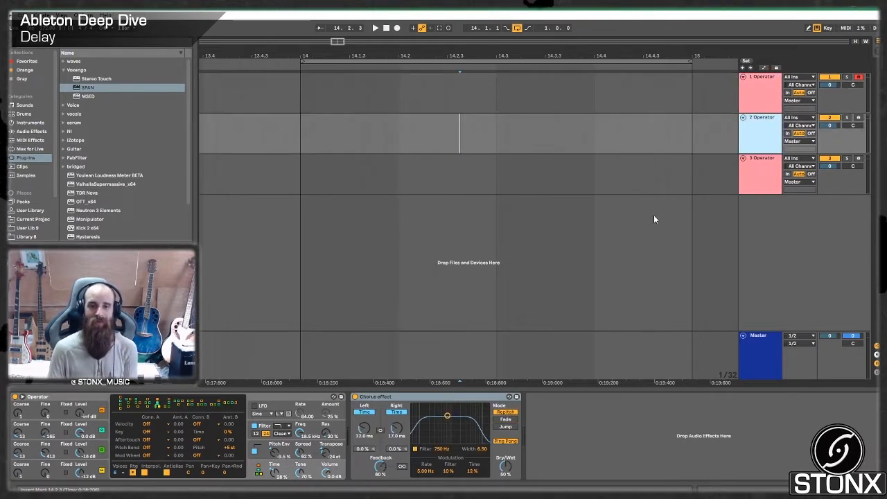
{"action": "left_click", "coordinate": [811, 88]}
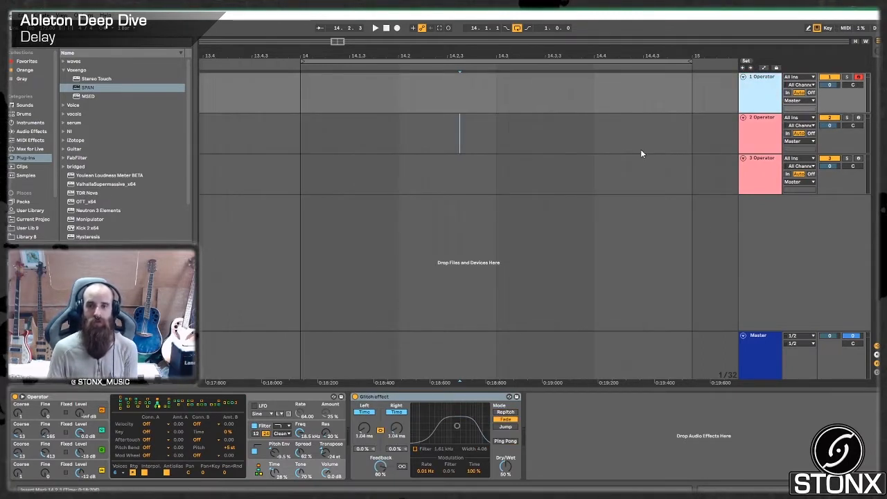
- Audition track 1 with the Glitch effect bypassed and active, raising its Dry/Wet to 100% for the comparison
{"action": "left_click", "coordinate": [355, 397]}
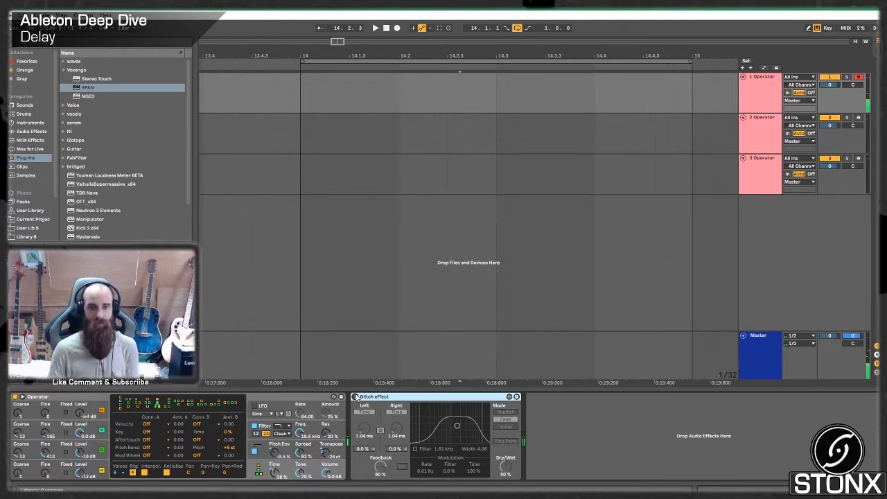
{"action": "left_click", "coordinate": [355, 398]}
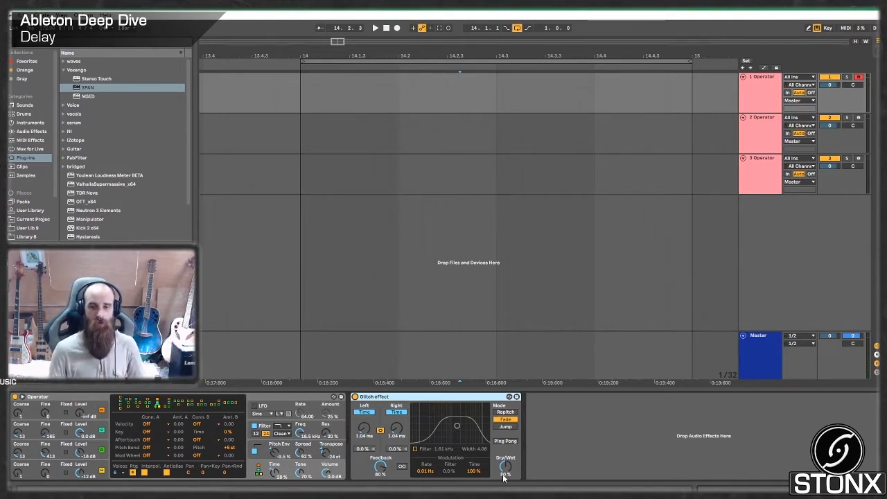
{"action": "left_click_drag", "start_coordinate": [505, 468], "coordinate": [505, 419]}
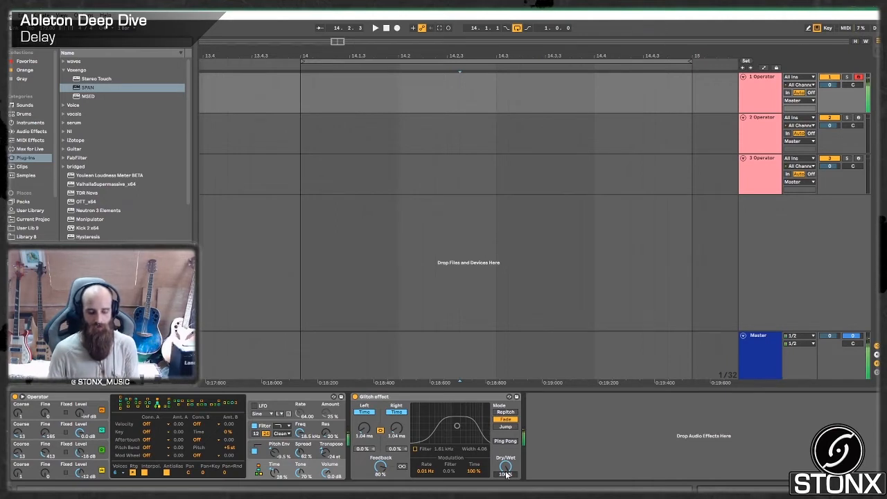
{"action": "key", "text": "z"}
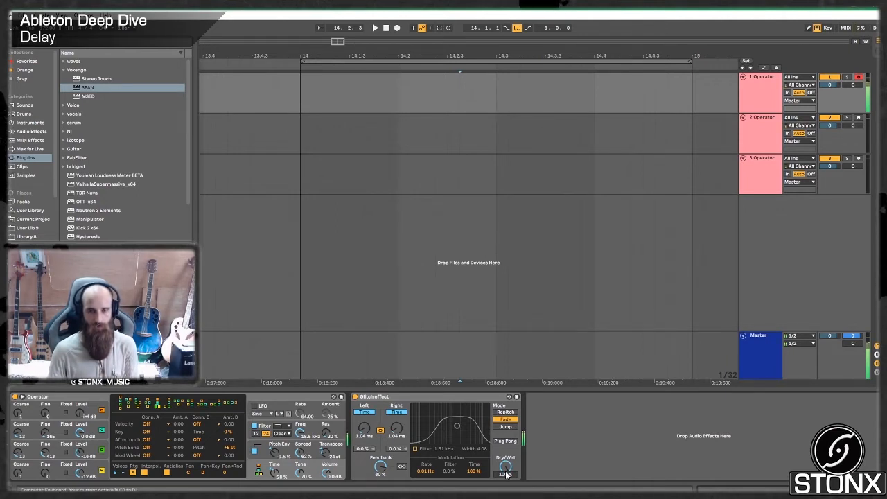
{"action": "left_click", "coordinate": [356, 397]}
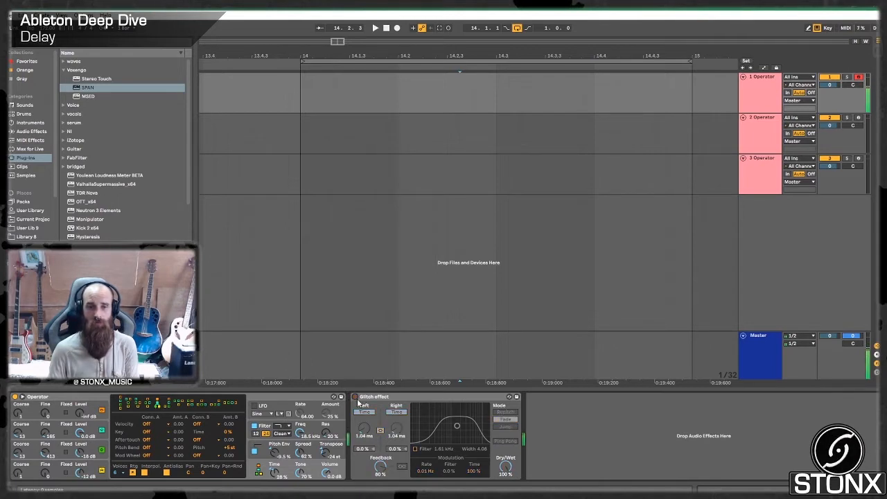
{"action": "left_click", "coordinate": [356, 397]}
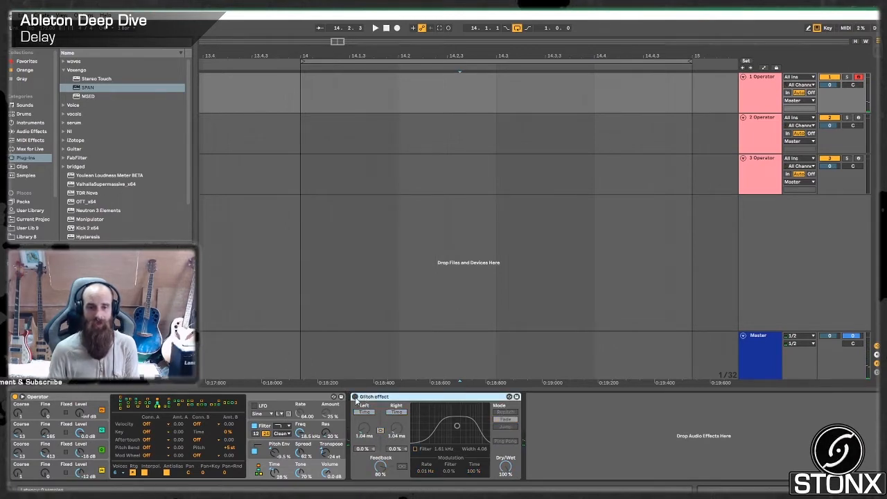
- Open the SPAN analyser on the Master track and bring back track 1's device chain beneath it
{"action": "left_click", "coordinate": [770, 362]}
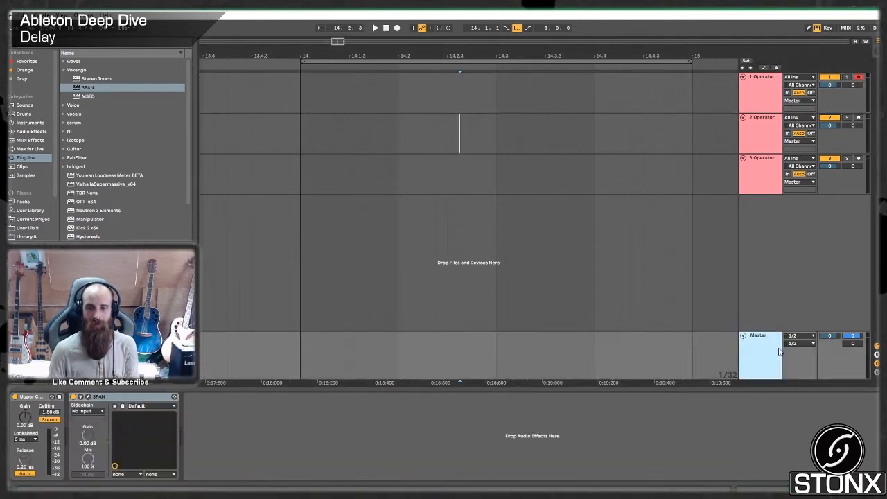
{"action": "left_click", "coordinate": [87, 396]}
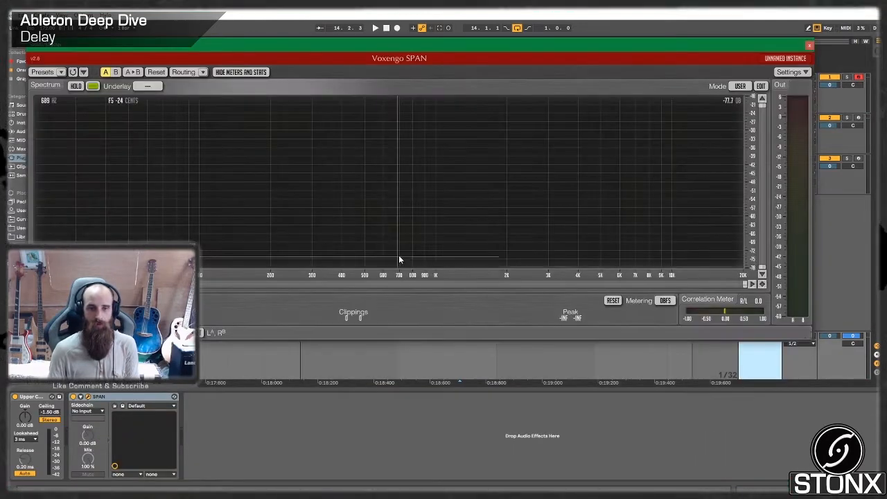
{"action": "left_click", "coordinate": [819, 92]}
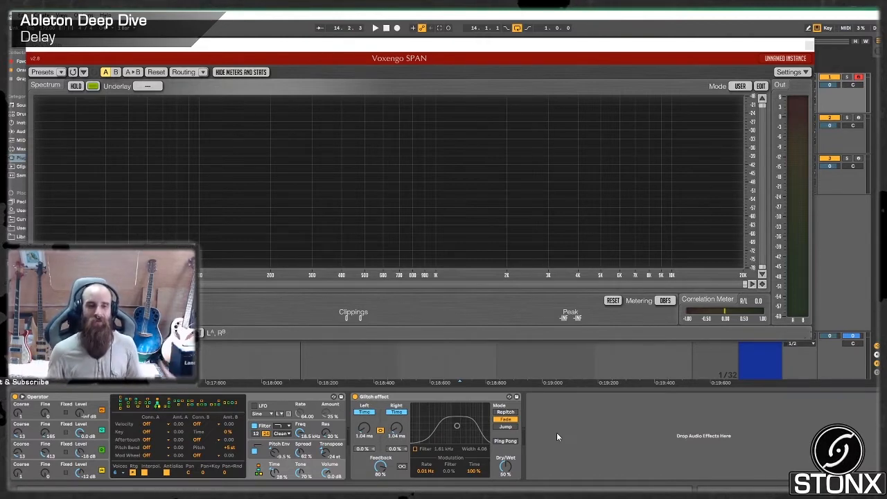
- Compare track 1's held SPAN spectrum with the Glitch effect bypassed and active, and close the analyser
{"action": "left_click", "coordinate": [355, 397]}
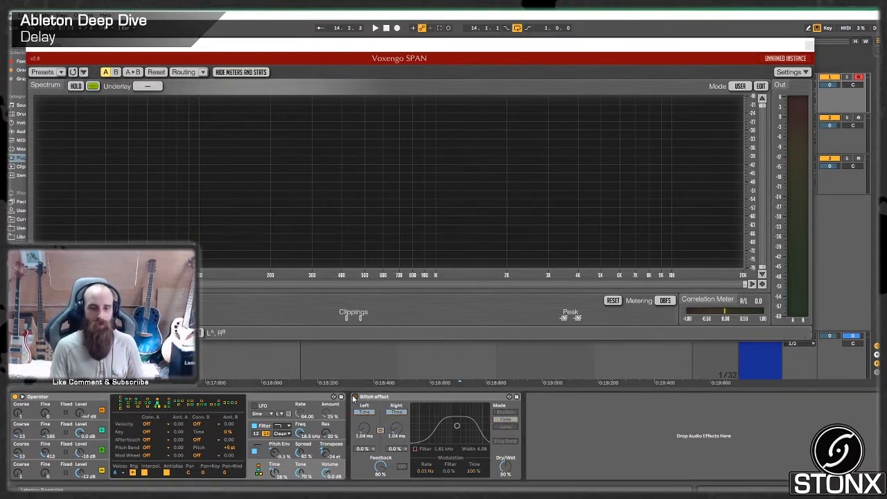
{"action": "left_click", "coordinate": [78, 87]}
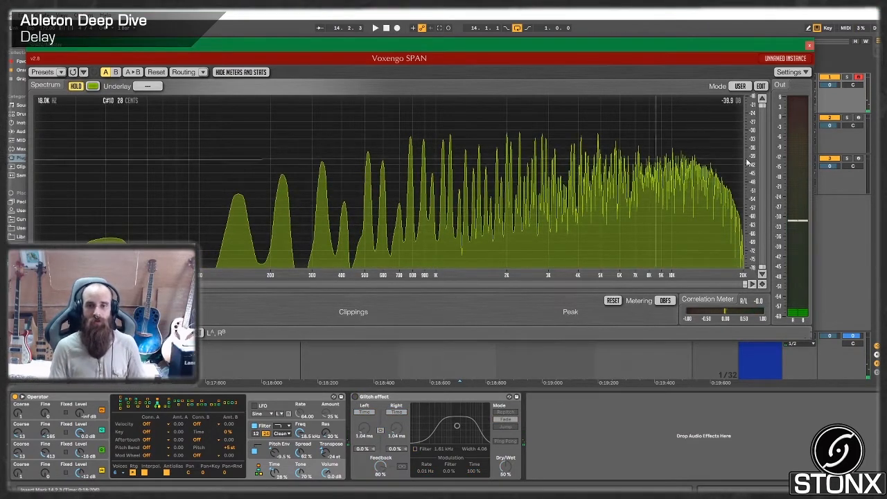
{"action": "left_click", "coordinate": [355, 397]}
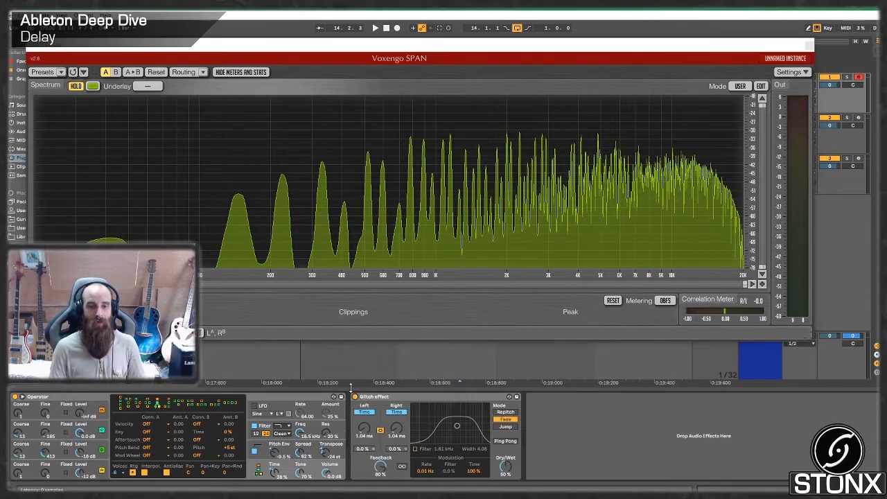
{"action": "left_click", "coordinate": [78, 87]}
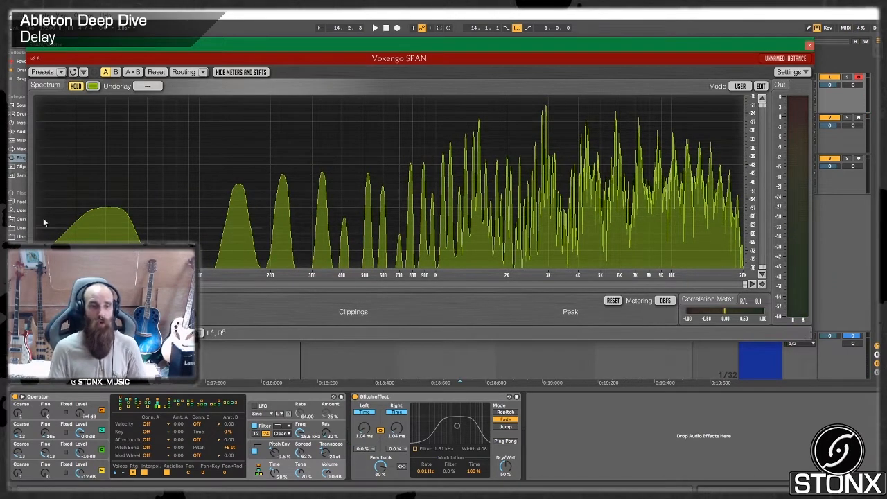
{"action": "left_click", "coordinate": [808, 47]}
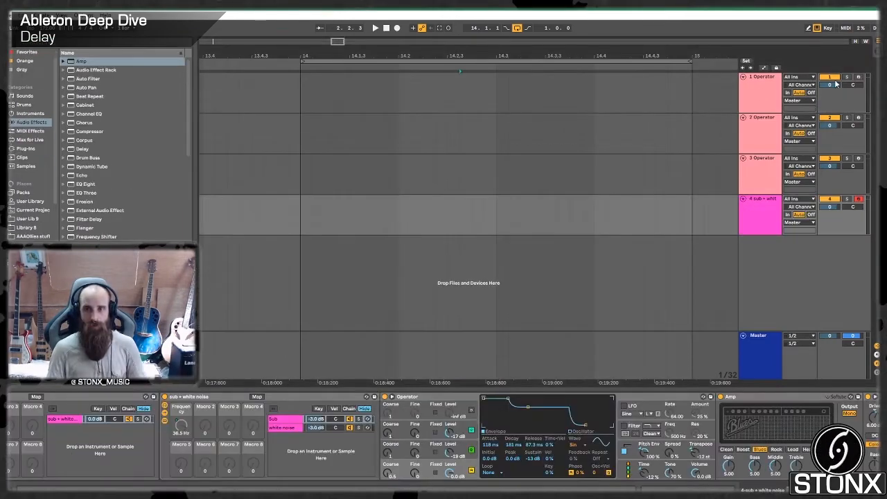
- Arm track 1 together with the sub + white noise track, and audition the sub track soloed and unsoloed
{"action": "left_click", "coordinate": [859, 77]}
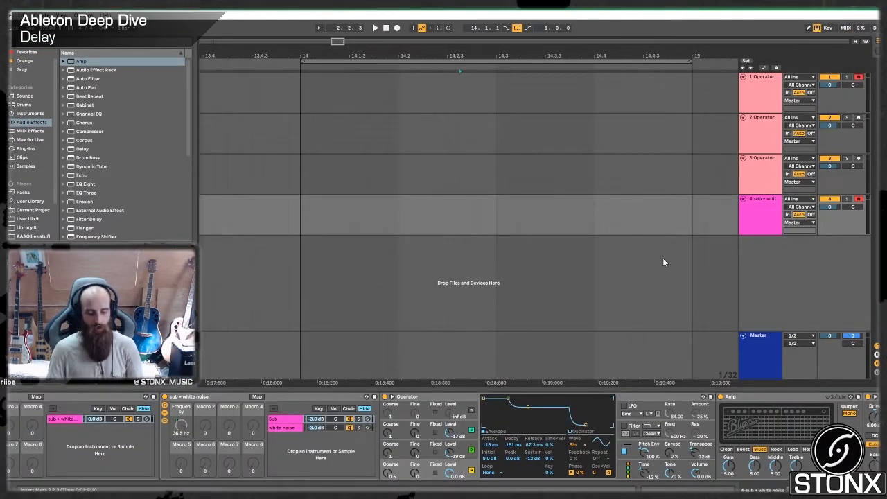
{"action": "left_click", "coordinate": [847, 199]}
{"action": "key", "text": "z"}
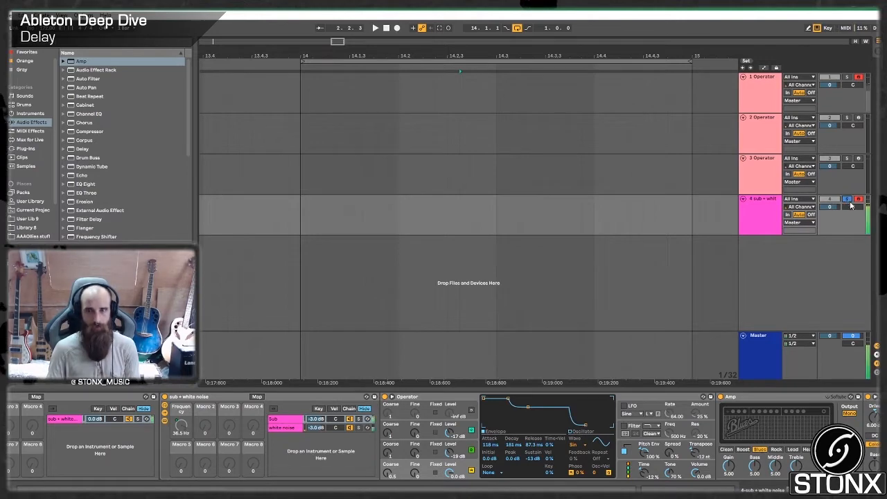
{"action": "left_click", "coordinate": [848, 199]}
- Set the Operator transpose on track 1 to -36 st and the track volume to -9.1 dB
{"action": "left_click", "coordinate": [766, 92]}
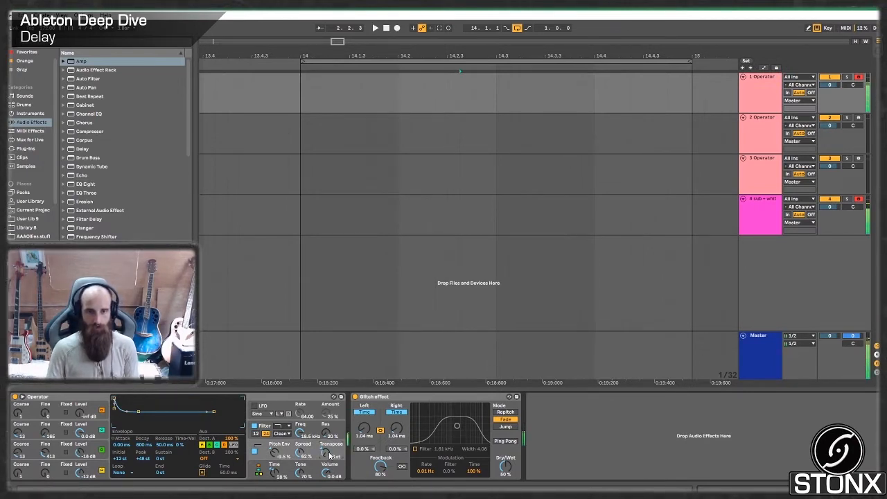
{"action": "left_click_drag", "start_coordinate": [830, 85], "coordinate": [830, 97]}
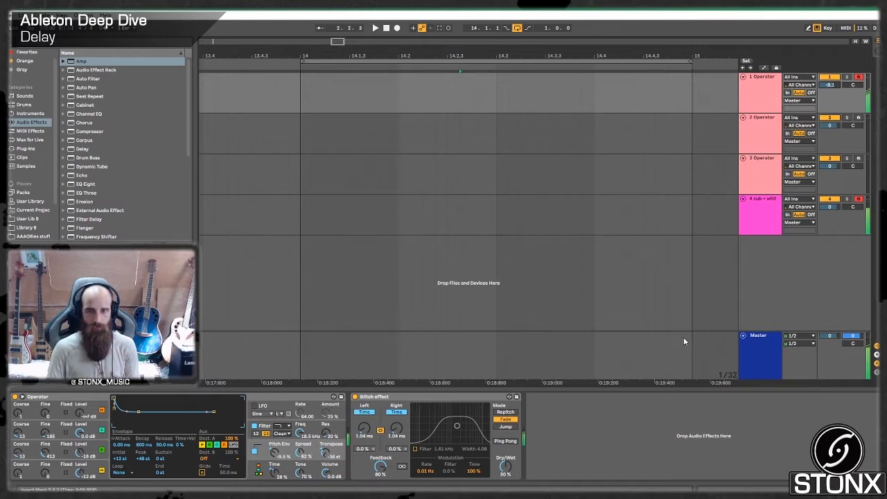
- Reopen the Master track's SPAN analyser and disarm the sub + white noise track so only track 1 plays
{"action": "left_click", "coordinate": [503, 358]}
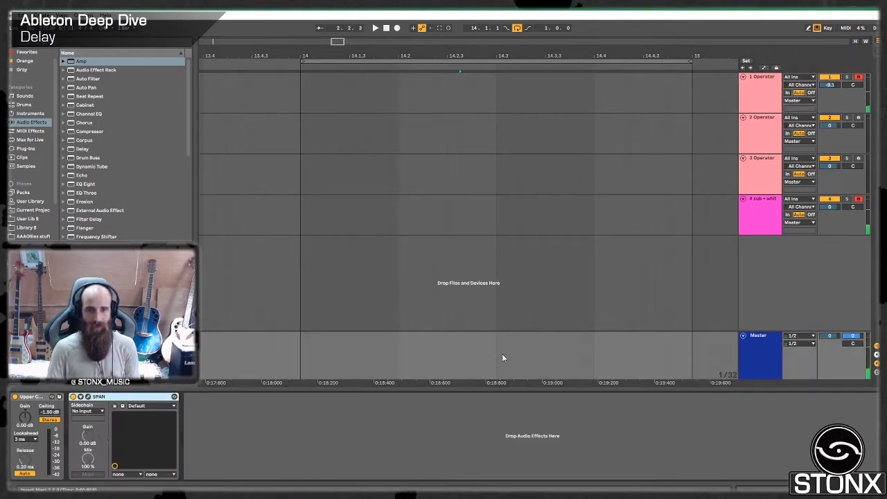
{"action": "left_click", "coordinate": [89, 397]}
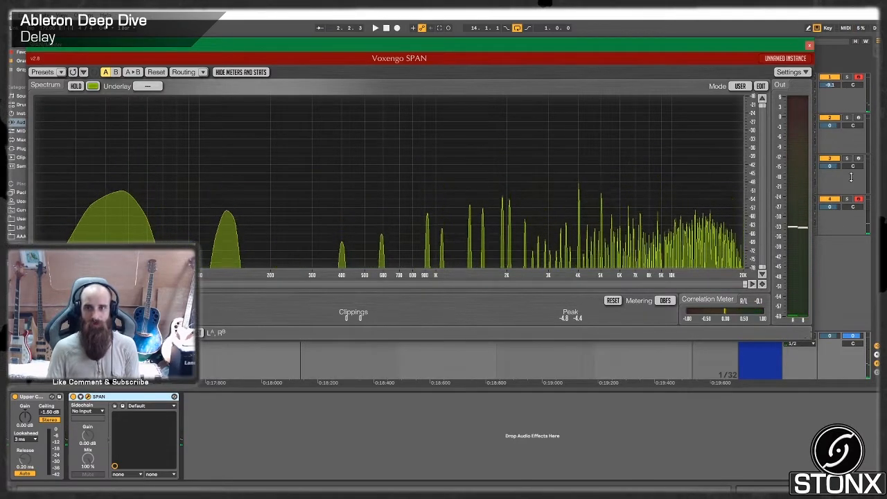
{"action": "left_click", "coordinate": [859, 199]}
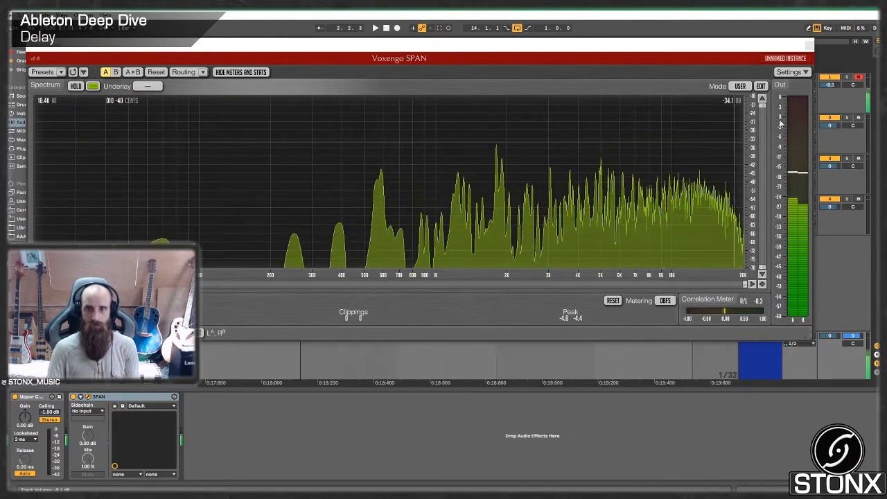
- Compare track 1's live spectrum in SPAN with the Glitch effect repeatedly bypassed and reactivated
{"action": "left_click", "coordinate": [835, 100]}
{"action": "left_click", "coordinate": [356, 397]}
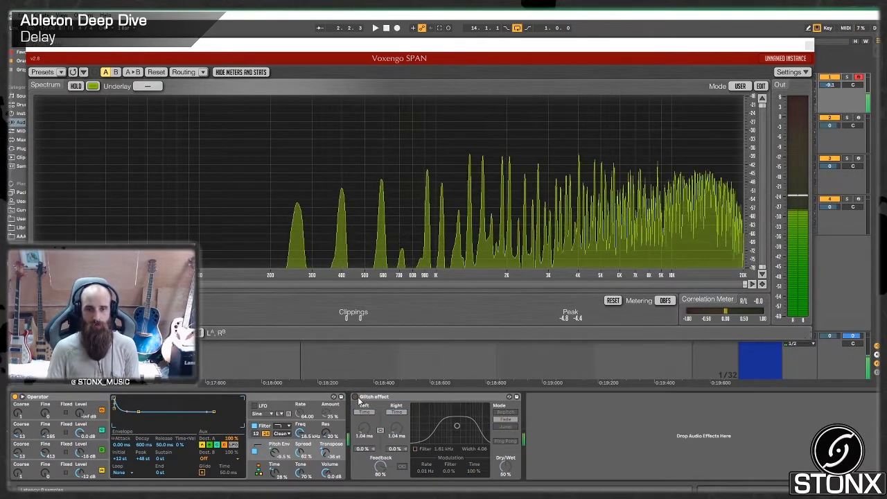
{"action": "left_click", "coordinate": [357, 398]}
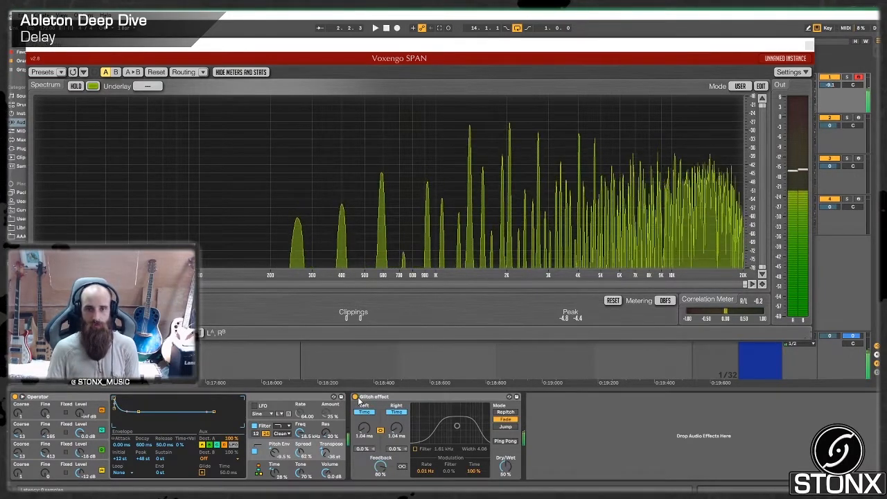
{"action": "left_click", "coordinate": [356, 397]}
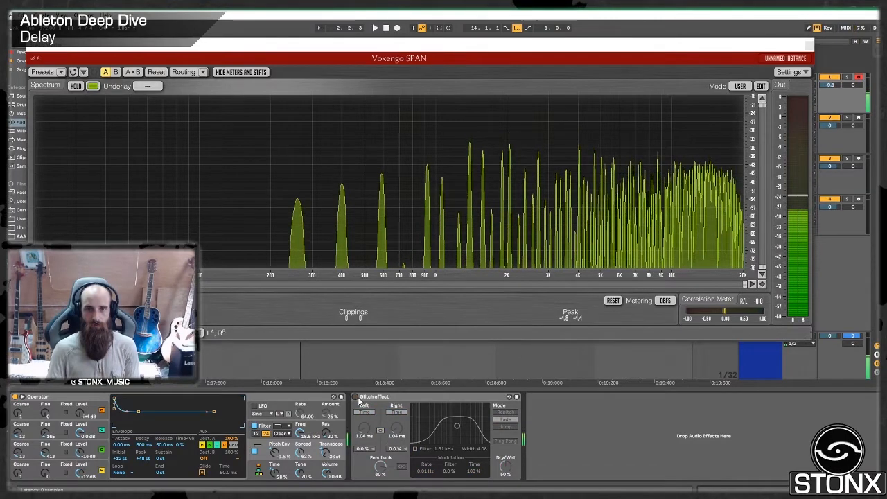
{"action": "left_click", "coordinate": [356, 398]}
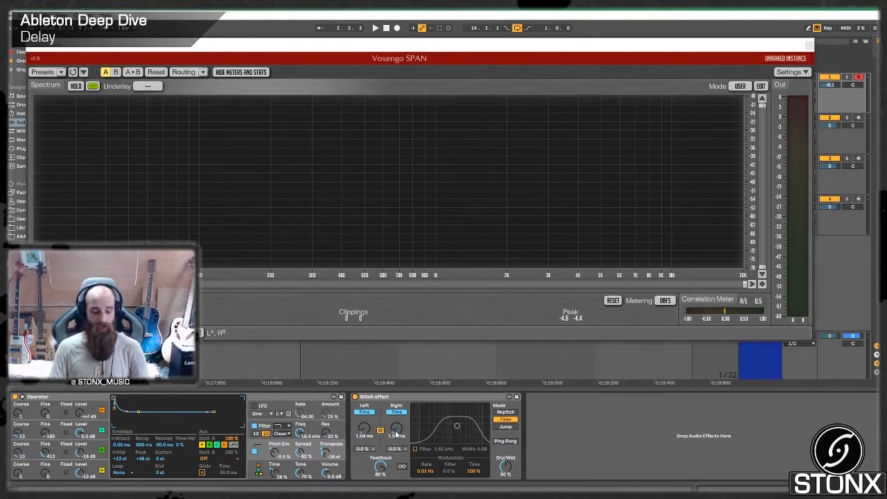
- Raise the Glitch effect's linked delay time to 6.28 ms and set its transition mode to Repitch
{"action": "left_click_drag", "start_coordinate": [397, 436], "coordinate": [397, 416]}
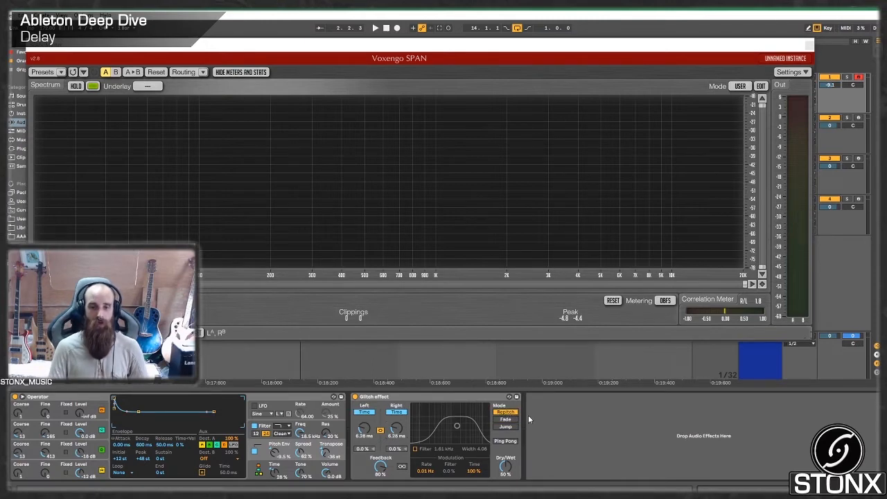
- Set the Glitch effect's linked delay time to 12.5 ms and its mode to Repitch, freezing and releasing the SPAN spectrum to compare
{"action": "mouse_move", "coordinate": [362, 435]}
{"action": "left_mouse_down"}
{"action": "mouse_move", "coordinate": [362, 405]}
{"action": "mouse_move", "coordinate": [362, 452]}
{"action": "mouse_move", "coordinate": [362, 419]}
{"action": "mouse_move", "coordinate": [362, 444]}
{"action": "mouse_move", "coordinate": [362, 432]}
{"action": "left_mouse_up"}
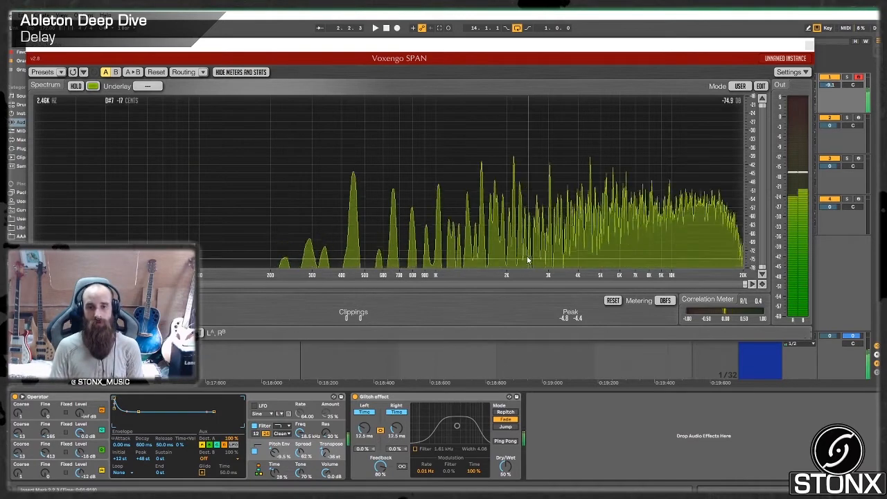
{"action": "left_click", "coordinate": [76, 87]}
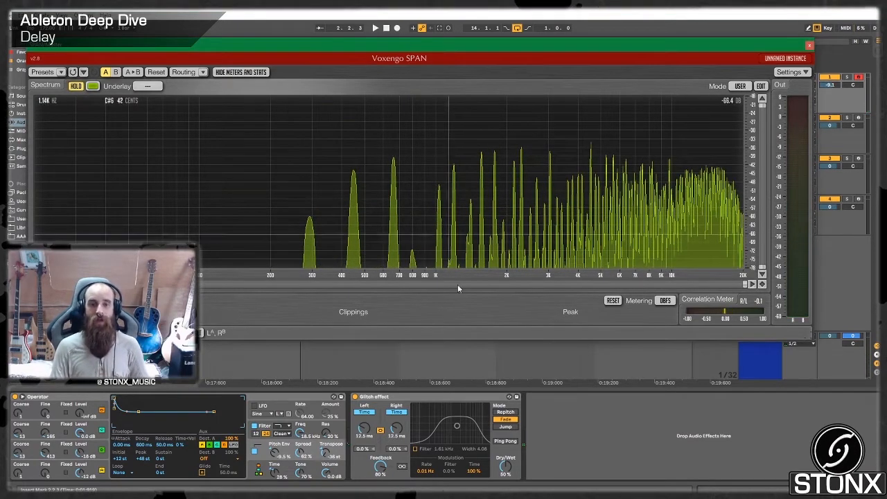
{"action": "left_click", "coordinate": [512, 413]}
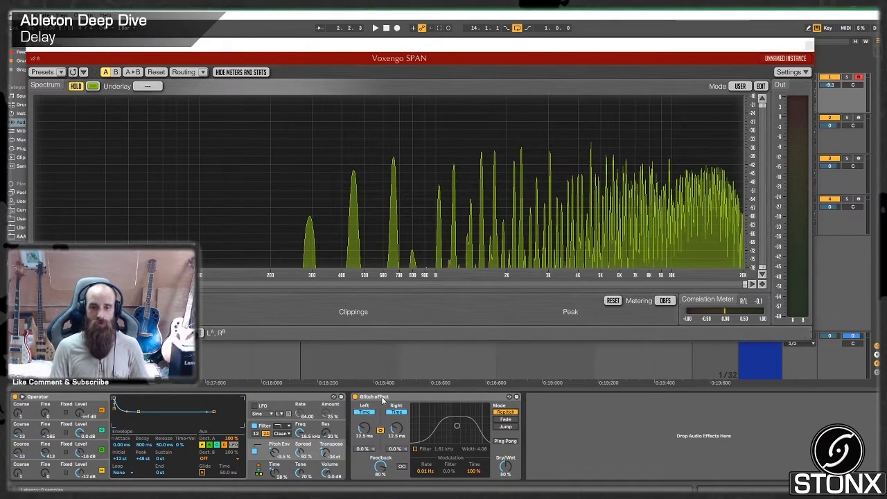
{"action": "left_click", "coordinate": [75, 86]}
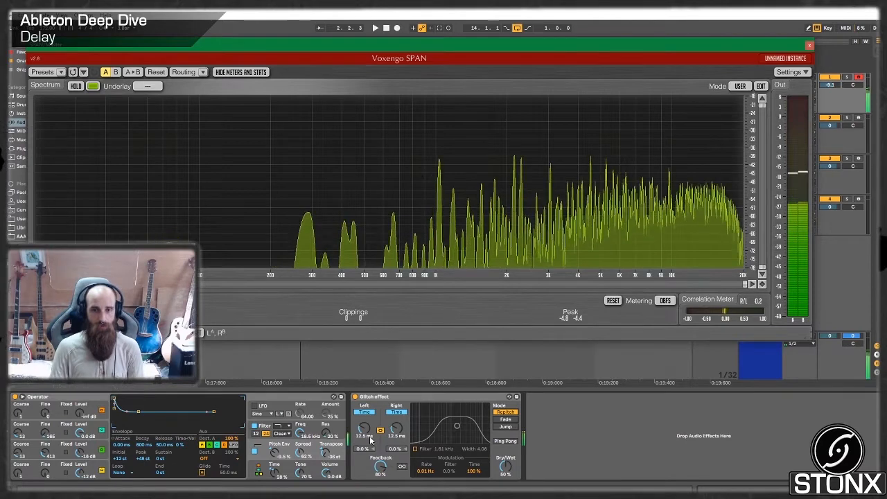
- Sweep the Glitch effect's linked delay time up to 5.00 s and bring it back down to 1.04 ms
{"action": "mouse_move", "coordinate": [366, 430]}
{"action": "left_mouse_down"}
{"action": "mouse_move", "coordinate": [366, 463]}
{"action": "mouse_move", "coordinate": [365, 367]}
{"action": "left_mouse_up"}
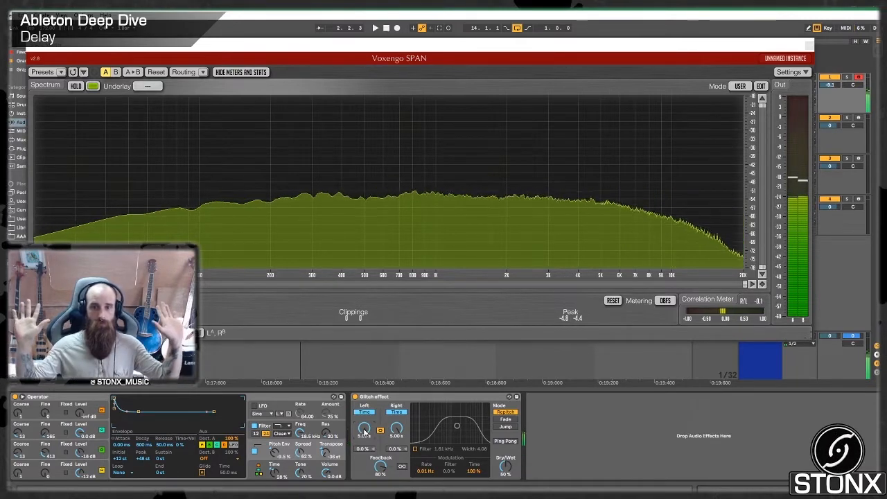
{"action": "left_click_drag", "start_coordinate": [366, 431], "coordinate": [365, 485]}
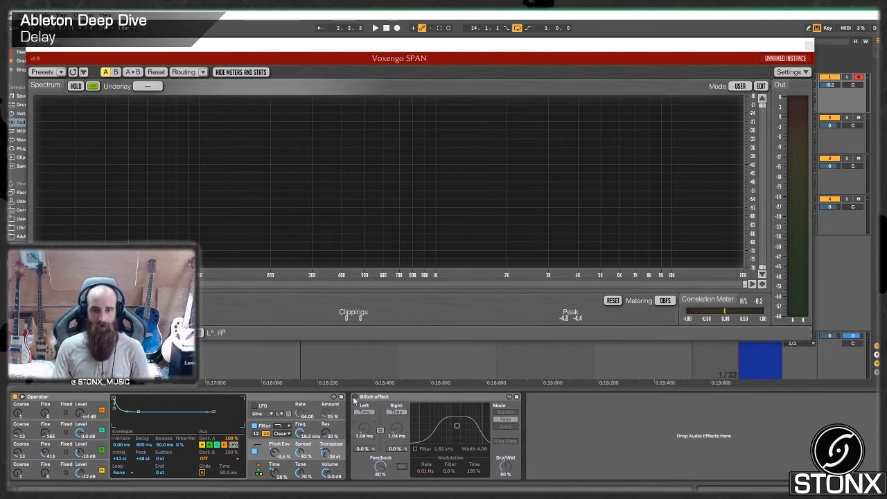
- Duplicate the Glitch effect on track 1 and name the copy "transitional wash out"
{"action": "left_click", "coordinate": [380, 400]}
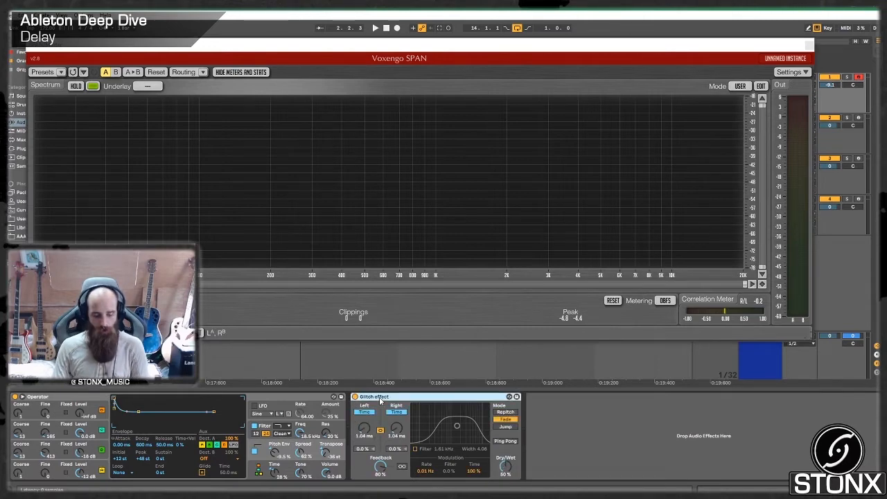
{"action": "key", "text": "ctrl+d"}
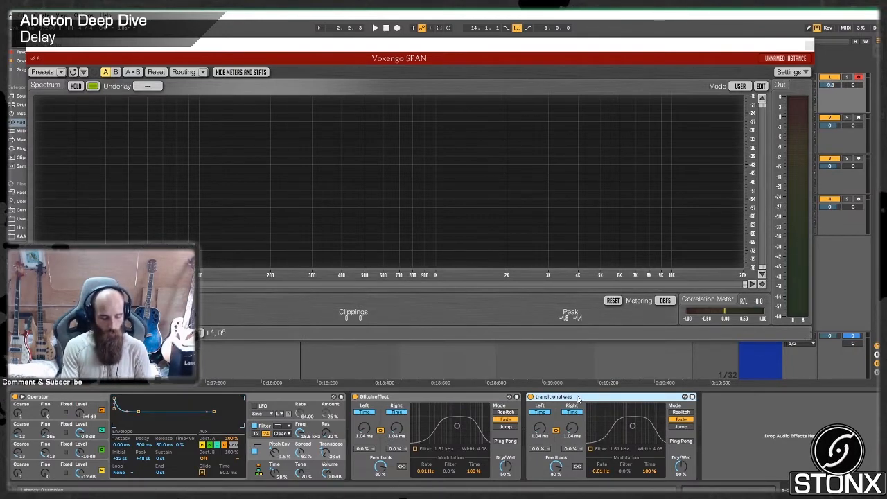
- Set the transitional wash out delay to a linked time of 123 ms and Repitch mode, and raise its Dry/Wet from 0 to 100 %
{"action": "left_click_drag", "start_coordinate": [692, 473], "coordinate": [691, 488]}
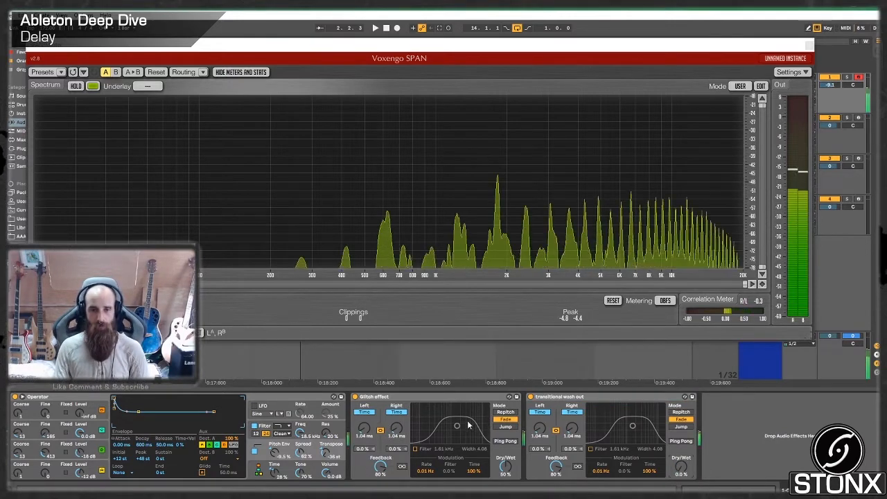
{"action": "left_click_drag", "start_coordinate": [540, 429], "coordinate": [540, 385]}
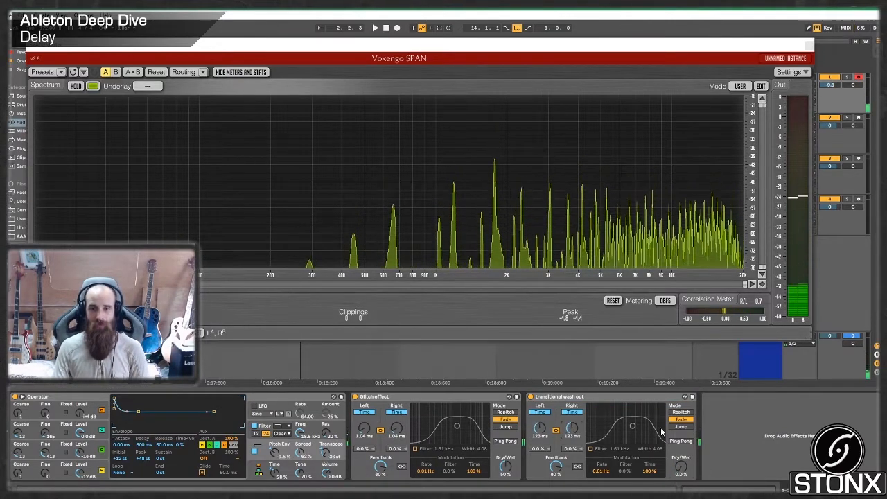
{"action": "left_click", "coordinate": [682, 413]}
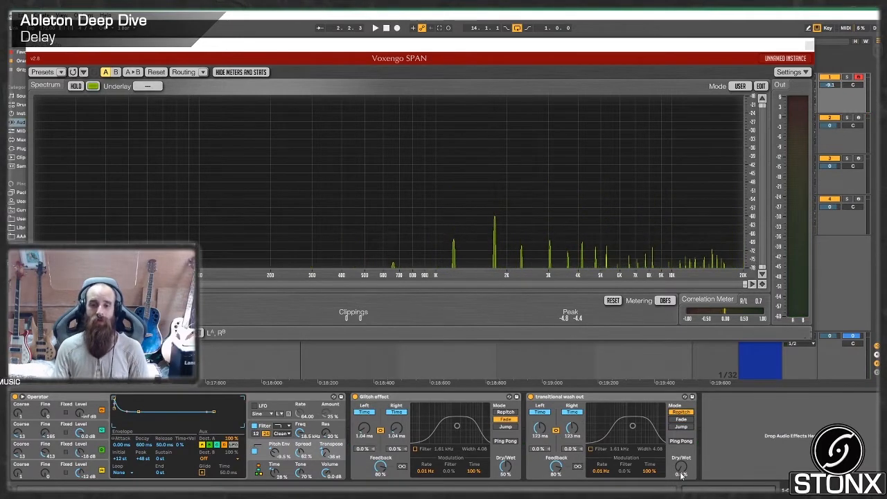
{"action": "mouse_move", "coordinate": [682, 468]}
{"action": "left_mouse_down"}
{"action": "mouse_move", "coordinate": [682, 457]}
{"action": "mouse_move", "coordinate": [682, 490]}
{"action": "mouse_move", "coordinate": [682, 452]}
{"action": "left_mouse_up"}
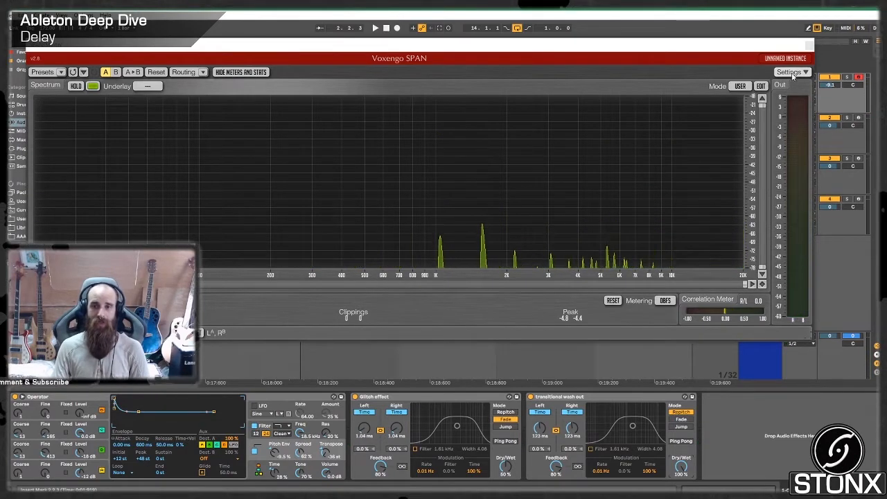
- Close the SPAN window and insert an empty one-bar MIDI clip on track 1 from bar 14 to bar 15
{"action": "left_click", "coordinate": [808, 45]}
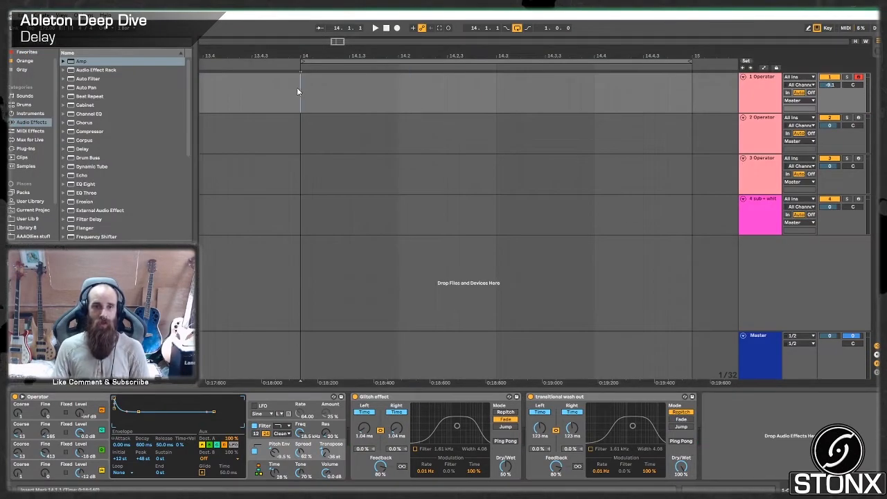
{"action": "left_click_drag", "start_coordinate": [301, 91], "coordinate": [693, 94]}
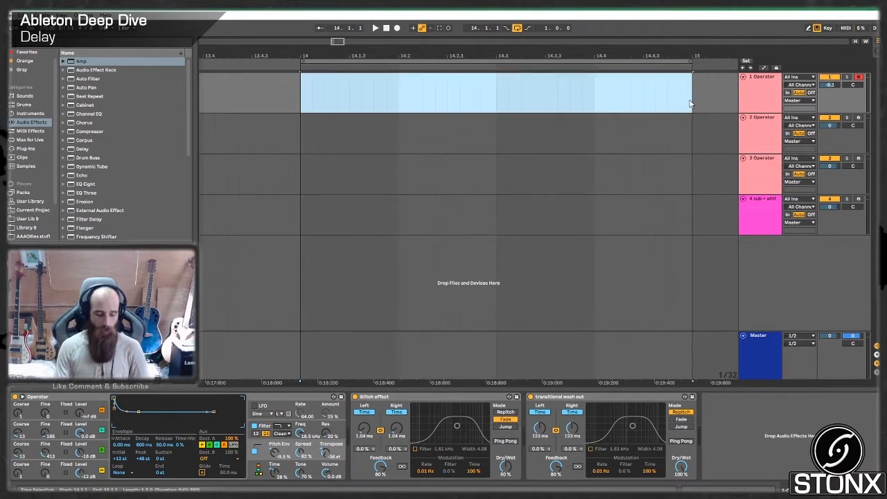
{"action": "key", "text": "ctrl+shift+m"}
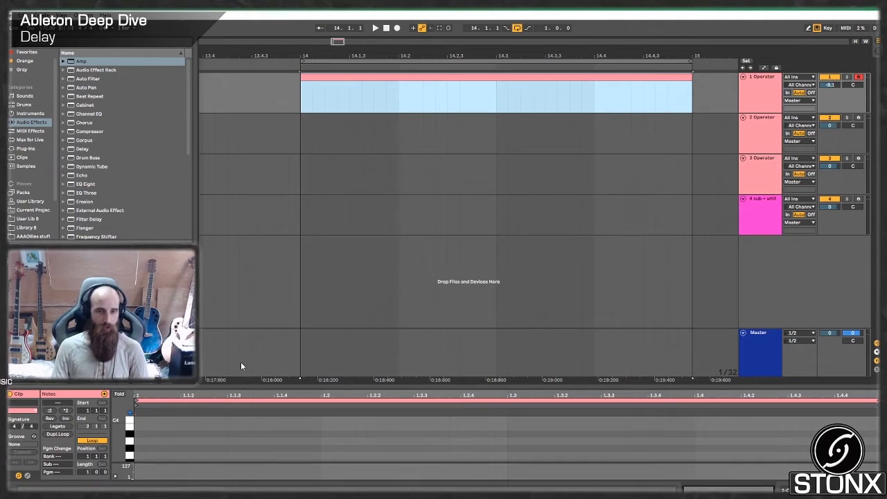
- Enlarge the note editor, draw a note spanning the whole one-bar clip and transpose it down an octave
{"action": "left_click", "coordinate": [235, 388]}
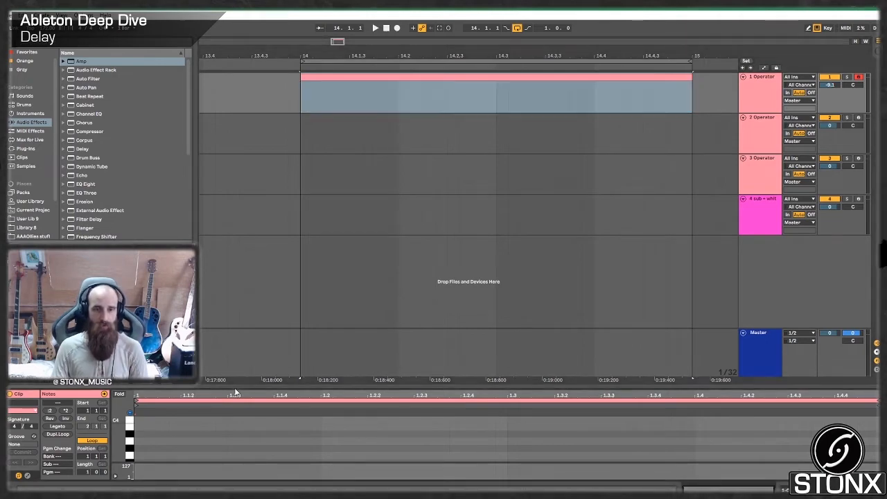
{"action": "left_click_drag", "start_coordinate": [236, 386], "coordinate": [236, 294]}
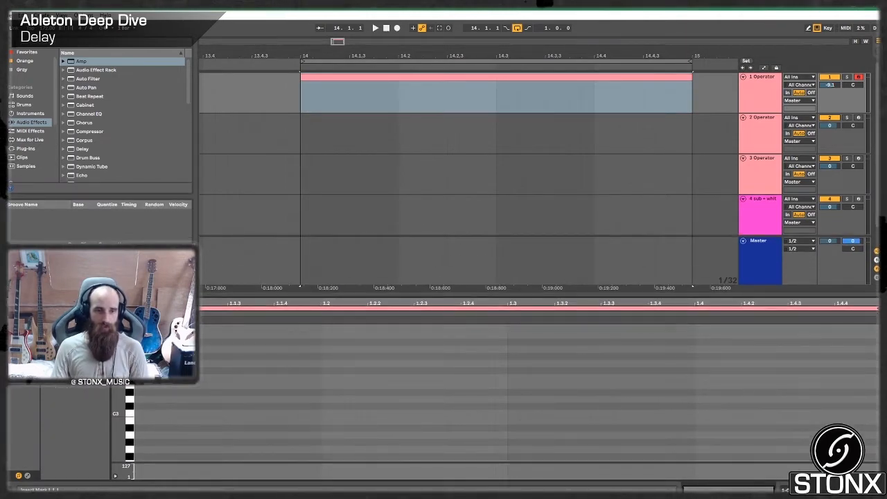
{"action": "double_click", "coordinate": [141, 364]}
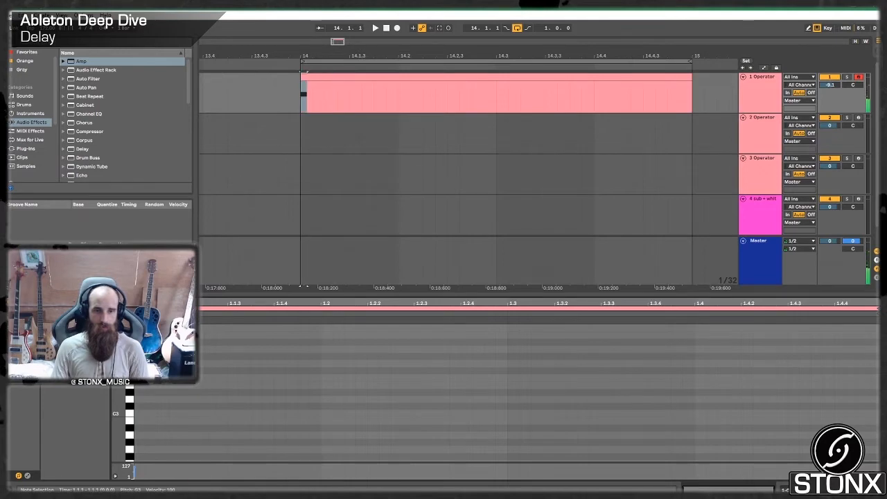
{"action": "left_click_drag", "start_coordinate": [145, 364], "coordinate": [880, 366]}
{"action": "key", "text": "shift+Down"}
{"action": "key", "text": "shift+Down"}
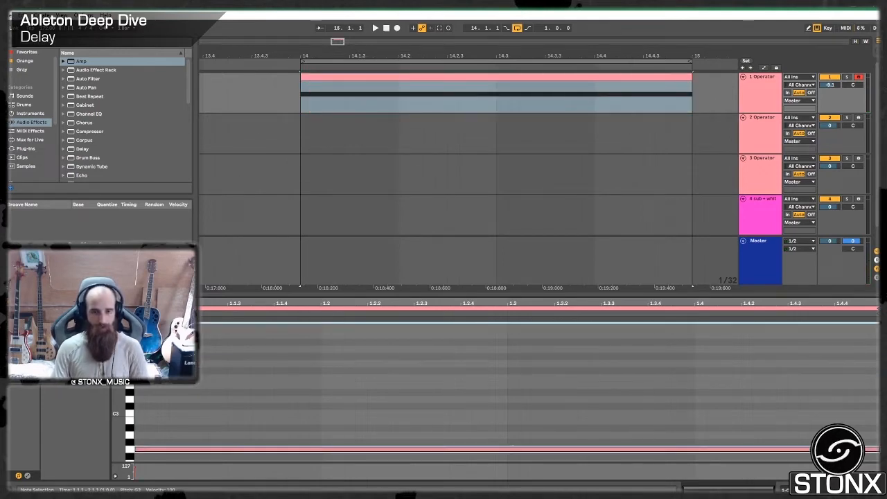
{"action": "key", "text": "shift+Up"}
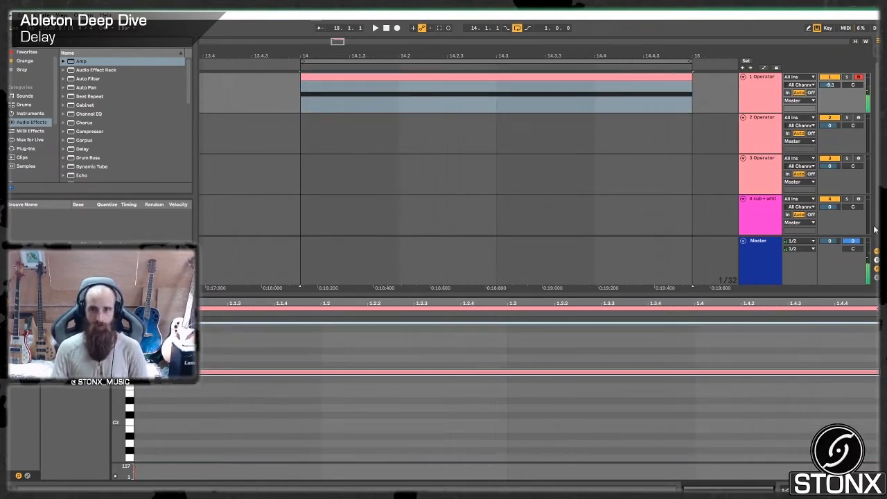
- Show the transitional wash out delay's Dry/Wet automation and draw a ramp rising from 0 % across the one-bar clip
{"action": "key", "text": "shift+Tab"}
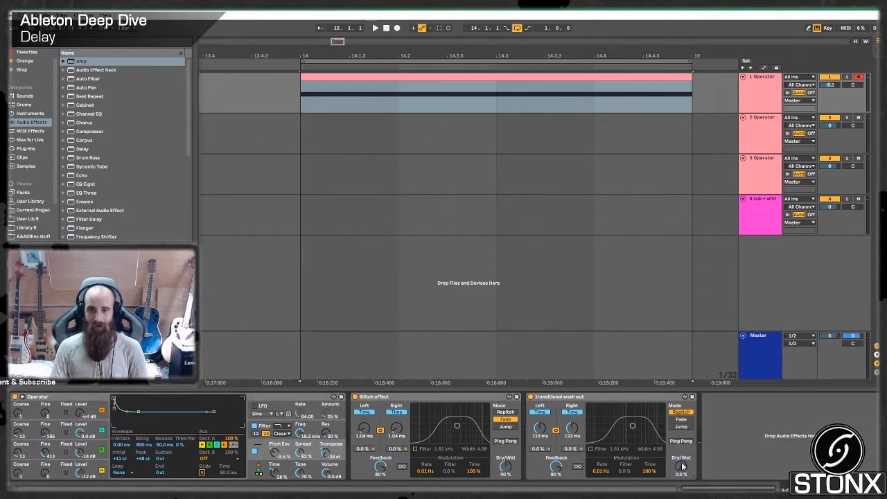
{"action": "right_click", "coordinate": [682, 468]}
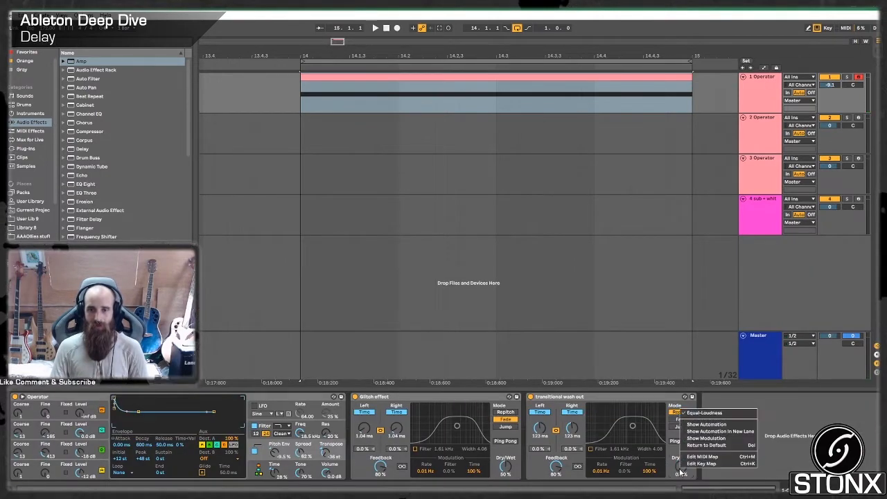
{"action": "left_click", "coordinate": [706, 425]}
{"action": "left_click_drag", "start_coordinate": [307, 113], "coordinate": [692, 84]}
{"action": "left_click", "coordinate": [683, 86]}
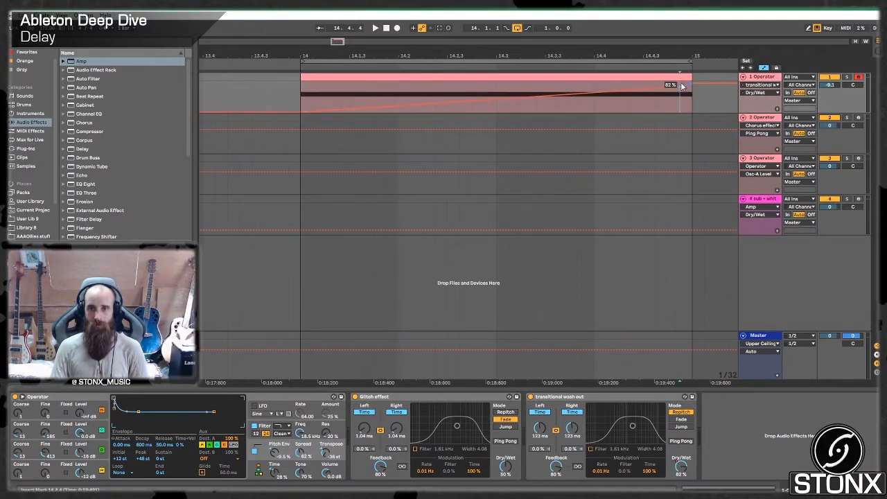
- Automate the transitional wash out delay's left time to stay at minimum until mid-clip and rise towards bar 15, and play it back
{"action": "right_click", "coordinate": [543, 431]}
{"action": "left_click", "coordinate": [563, 435]}
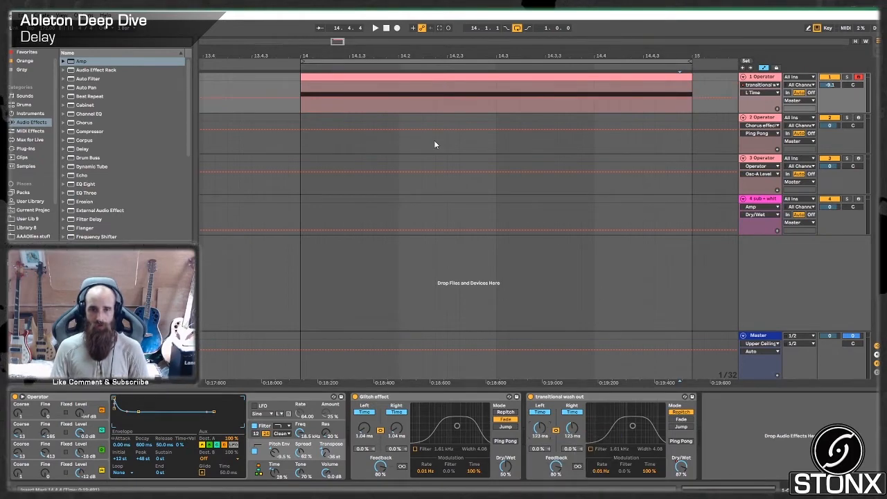
{"action": "left_click_drag", "start_coordinate": [453, 102], "coordinate": [447, 116]}
{"action": "left_click_drag", "start_coordinate": [544, 111], "coordinate": [680, 81]}
{"action": "left_click", "coordinate": [290, 105]}
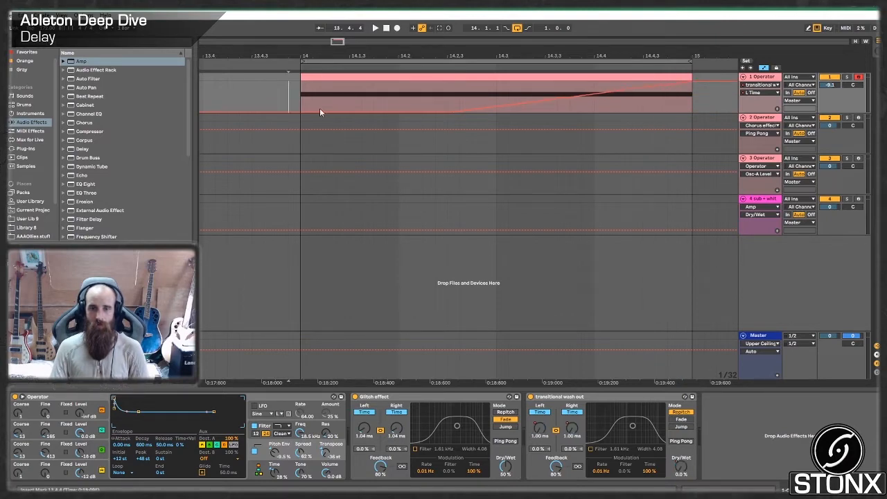
{"action": "key", "text": "space"}
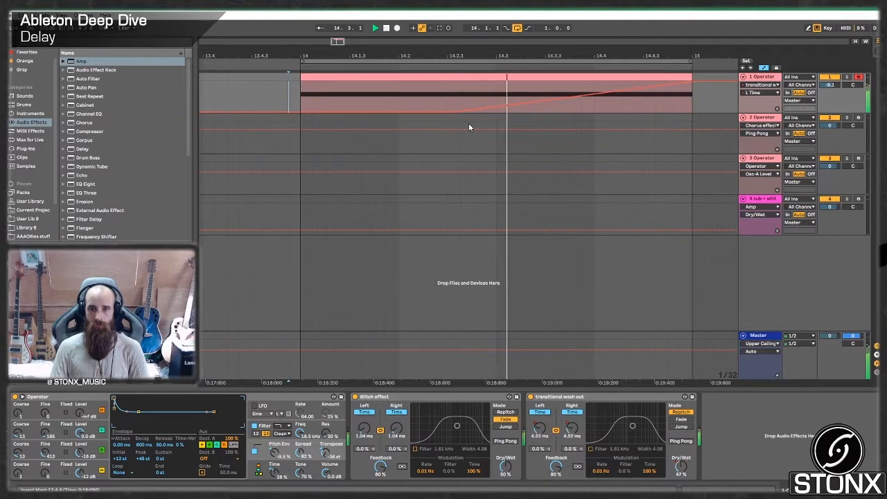
- Lower the end of the transitional wash out's Dry/Wet automation ramp to about 46 % at bar 15 and audition the clip
{"action": "right_click", "coordinate": [681, 466]}
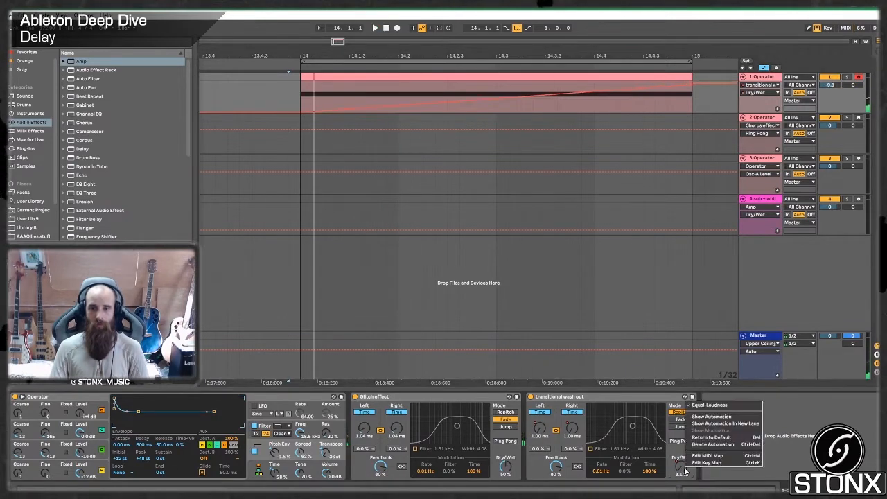
{"action": "left_click", "coordinate": [709, 417]}
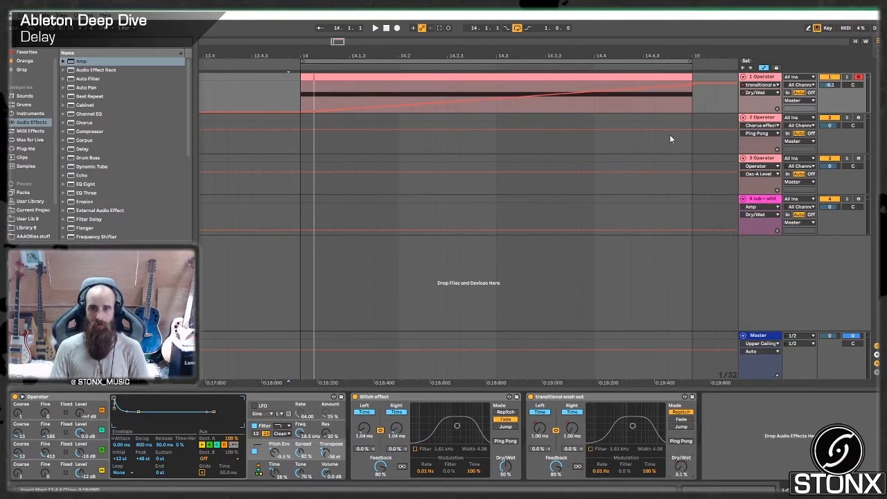
{"action": "left_click_drag", "start_coordinate": [693, 86], "coordinate": [694, 102]}
{"action": "key", "text": "space"}
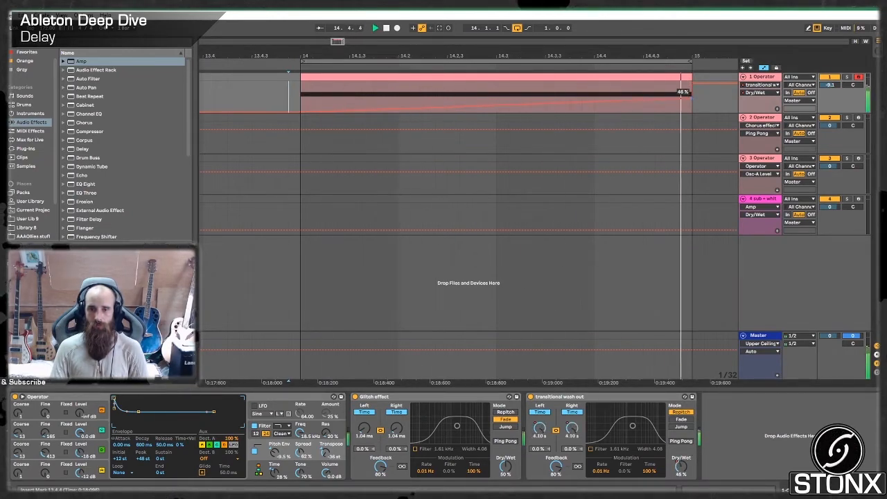
{"action": "key", "text": "space"}
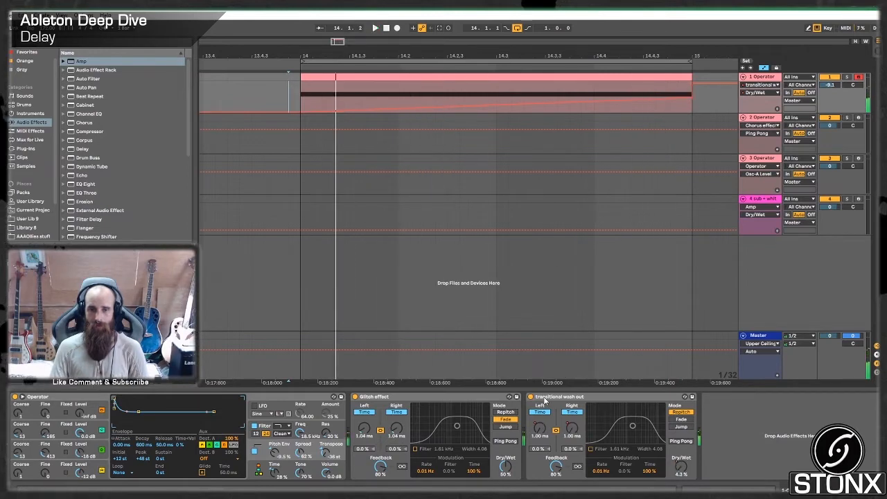
- Move the start of the left delay time ramp back to bar 14 at 1.00 ms and play the clip
{"action": "left_click", "coordinate": [539, 429]}
{"action": "left_click_drag", "start_coordinate": [453, 111], "coordinate": [301, 111]}
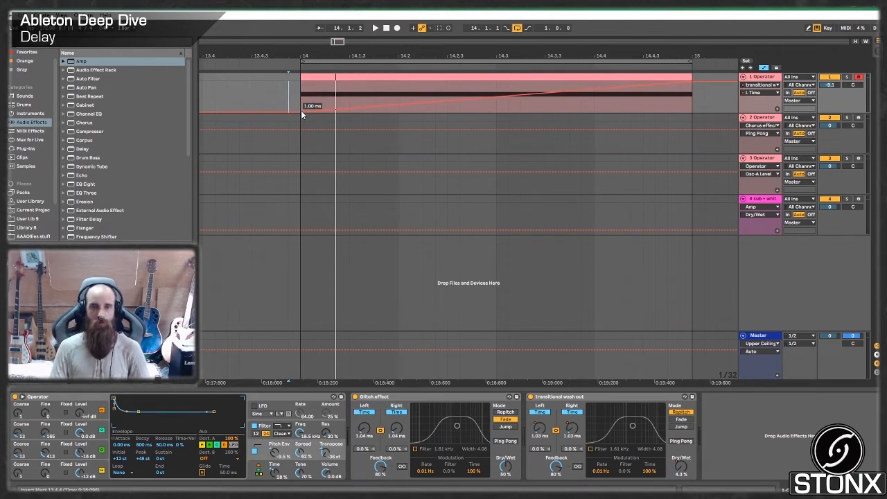
{"action": "key", "text": "space"}
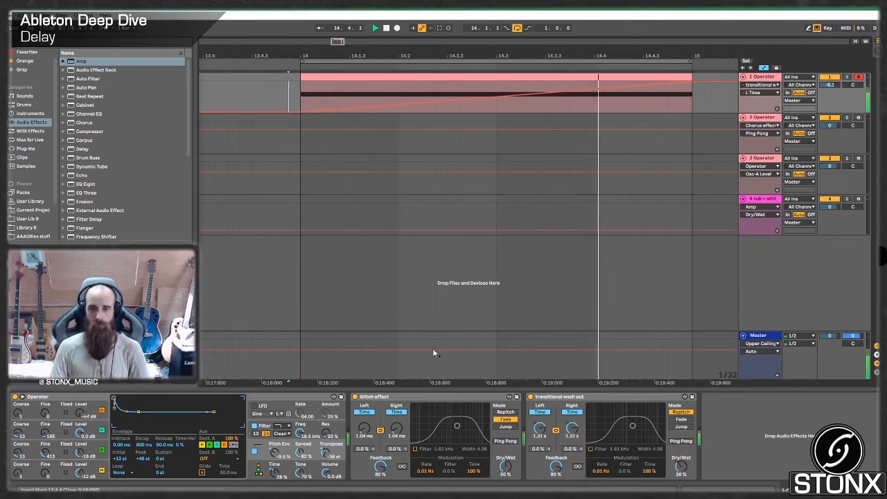
{"action": "key", "text": "space"}
- Show the Glitch effect's Dry/Wet automation on track 1 and play the clip again
{"action": "right_click", "coordinate": [505, 412]}
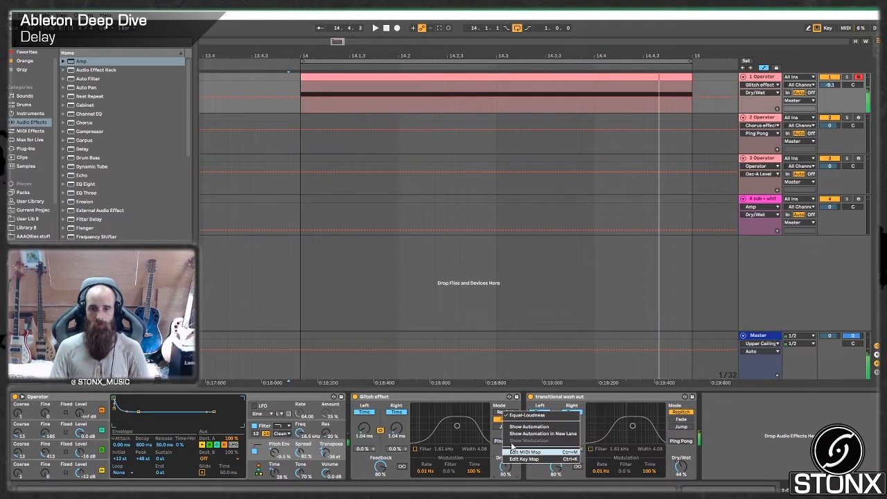
{"action": "left_click", "coordinate": [531, 428]}
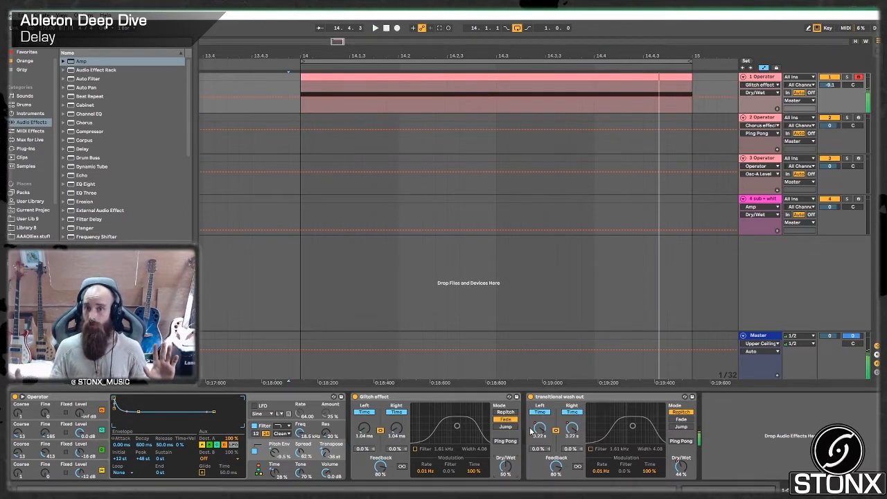
{"action": "key", "text": "space"}
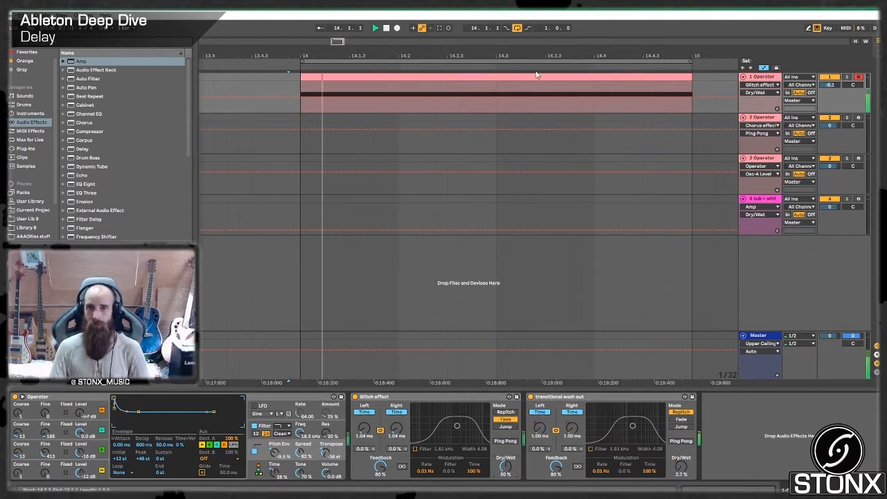
- Turn off arrangement looping and play the clip from just before bar 14 on past its end
{"action": "key", "text": "space"}
{"action": "left_click", "coordinate": [517, 28]}
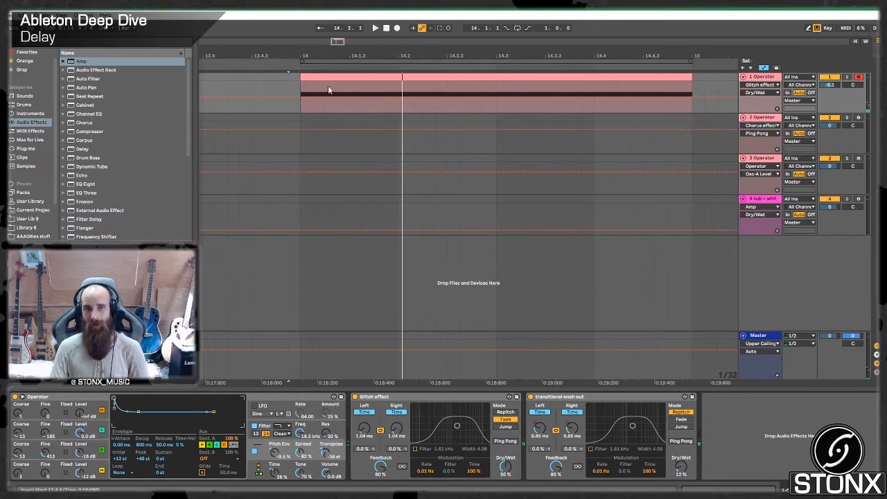
{"action": "left_click", "coordinate": [286, 87]}
{"action": "key", "text": "space"}
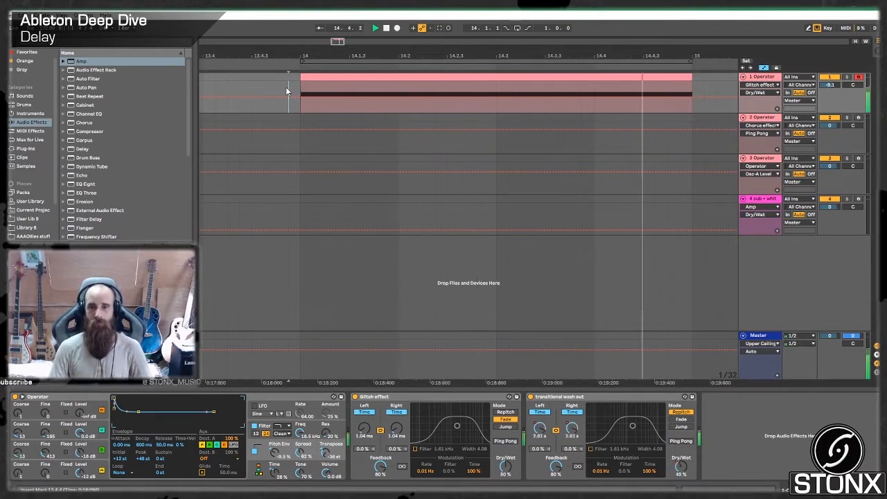
{"action": "key", "text": "space"}
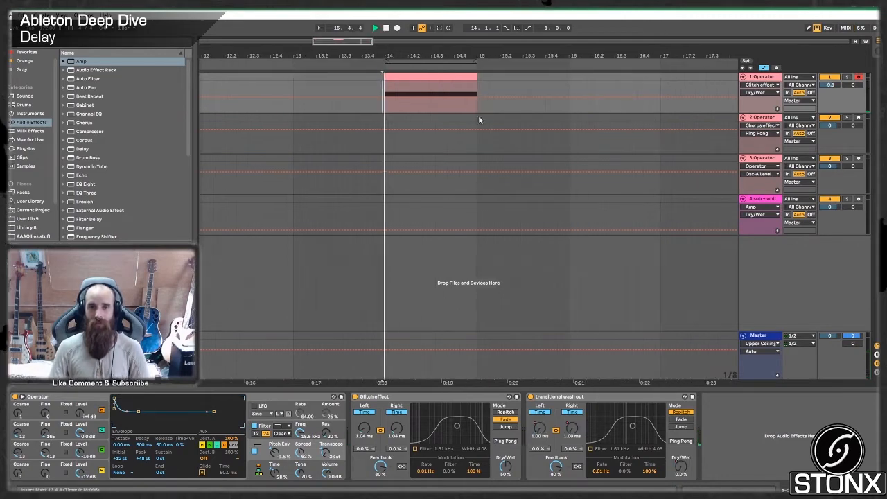
{"action": "key", "text": "space"}
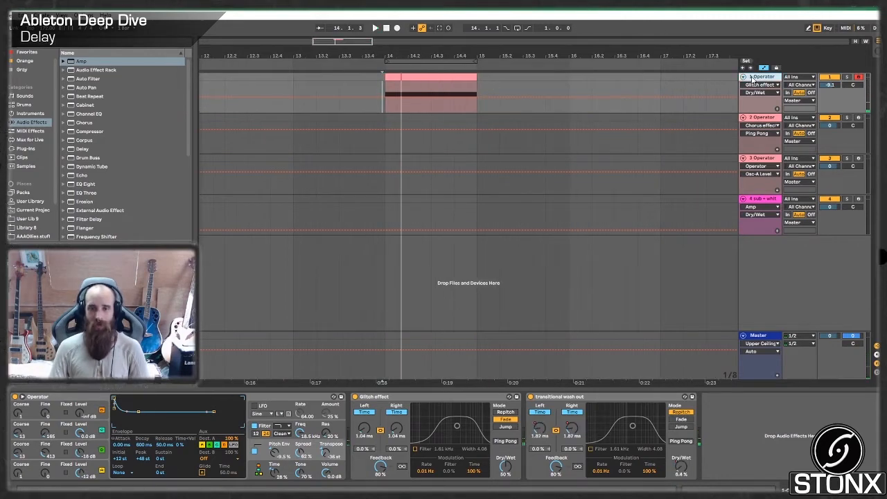
- Insert an audio track directly below track 1 and set its input to Resampling
{"action": "left_click", "coordinate": [759, 118]}
{"action": "key", "text": "ctrl+t"}
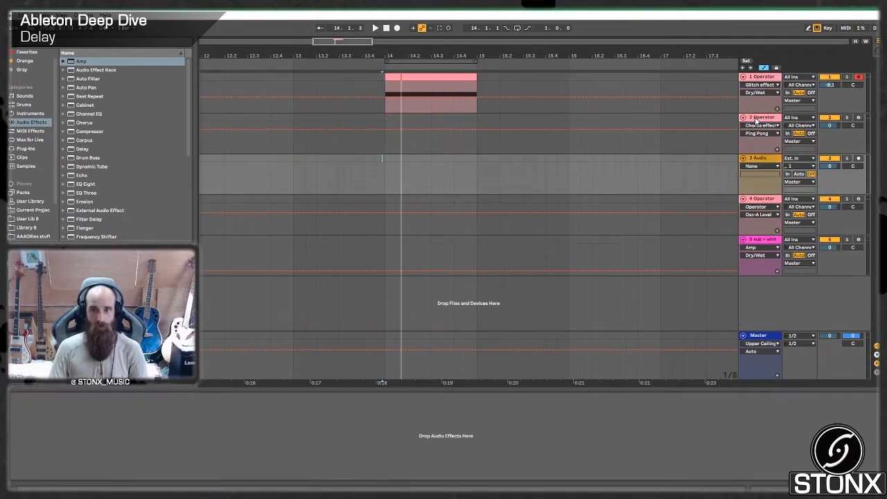
{"action": "left_click_drag", "start_coordinate": [760, 164], "coordinate": [756, 123]}
{"action": "key", "text": "space"}
{"action": "left_click", "coordinate": [797, 117]}
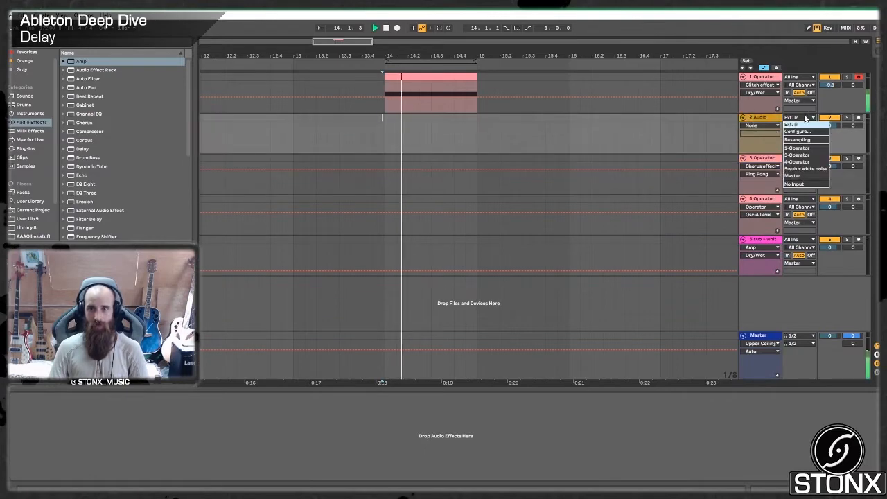
{"action": "left_click", "coordinate": [797, 139]}
- Arm the new audio track and record the resampled bass and its delay tail from bar 14 until past bar 16
{"action": "key", "text": "space"}
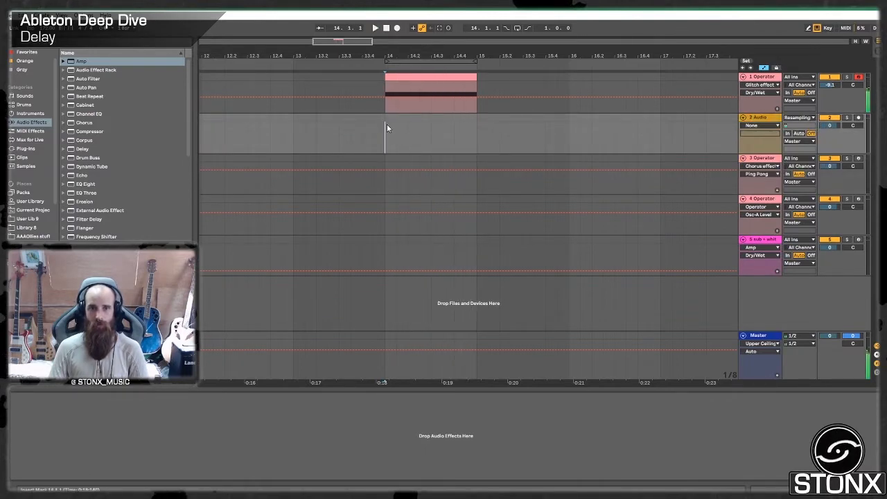
{"action": "left_click", "coordinate": [858, 117]}
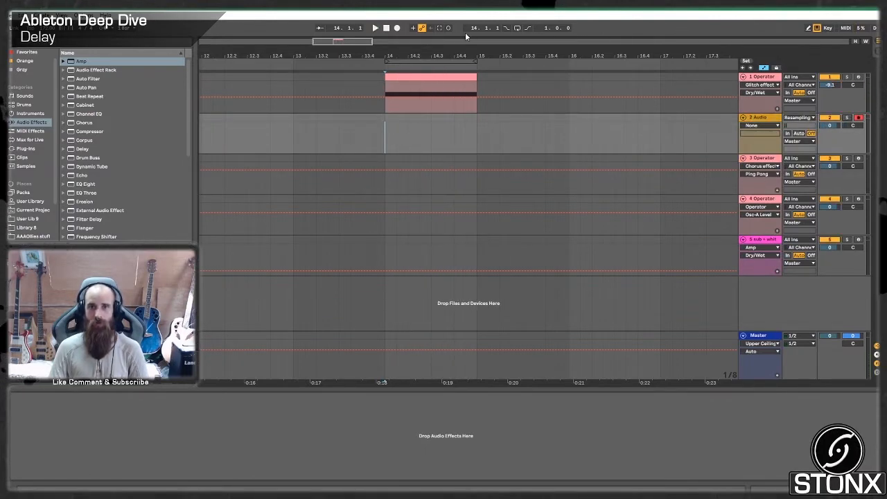
{"action": "left_click", "coordinate": [396, 29]}
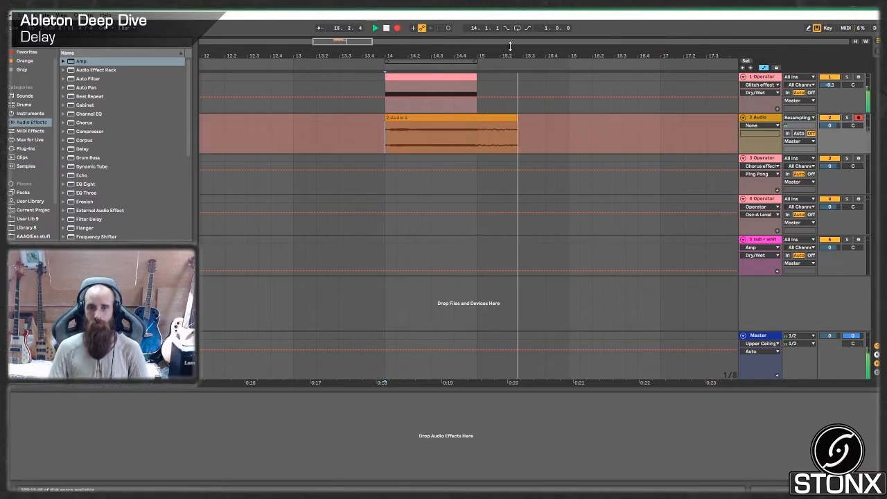
{"action": "key", "text": "space"}
- Split the recorded audio clip at bar 15, where the delay tail starts
{"action": "left_click", "coordinate": [524, 169]}
{"action": "left_click", "coordinate": [482, 131]}
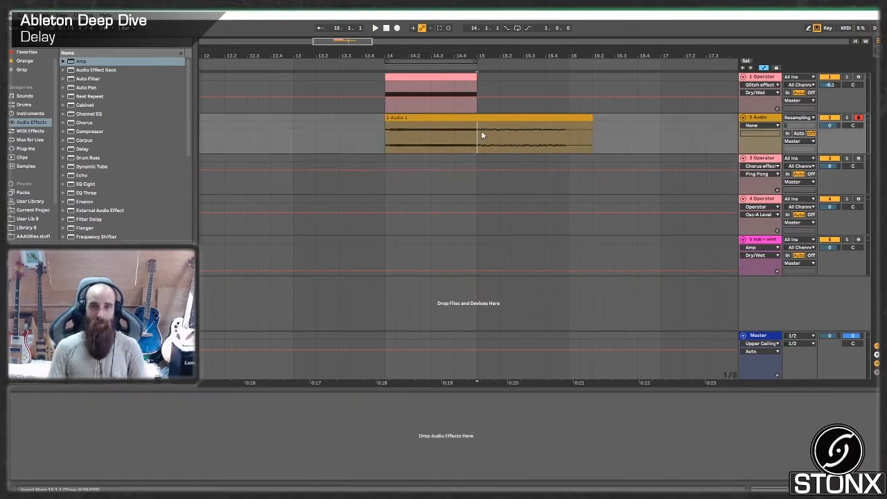
{"action": "key", "text": "ctrl+e"}
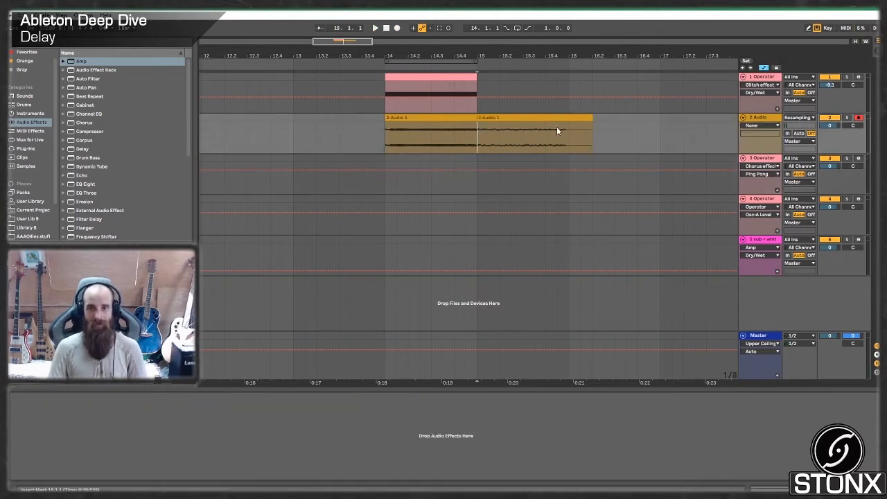
- Open the delay tail clip after bar 15 and raise its clip gain so the waveform is much larger
{"action": "left_click", "coordinate": [524, 124]}
{"action": "key", "text": "plus"}
{"action": "key", "text": "plus"}
{"action": "key", "text": "plus"}
{"action": "key", "text": "minus"}
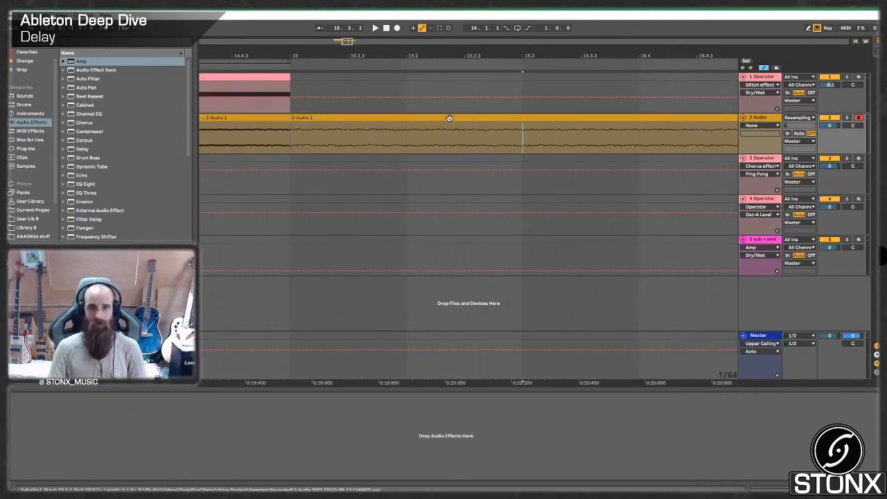
{"action": "double_click", "coordinate": [449, 117]}
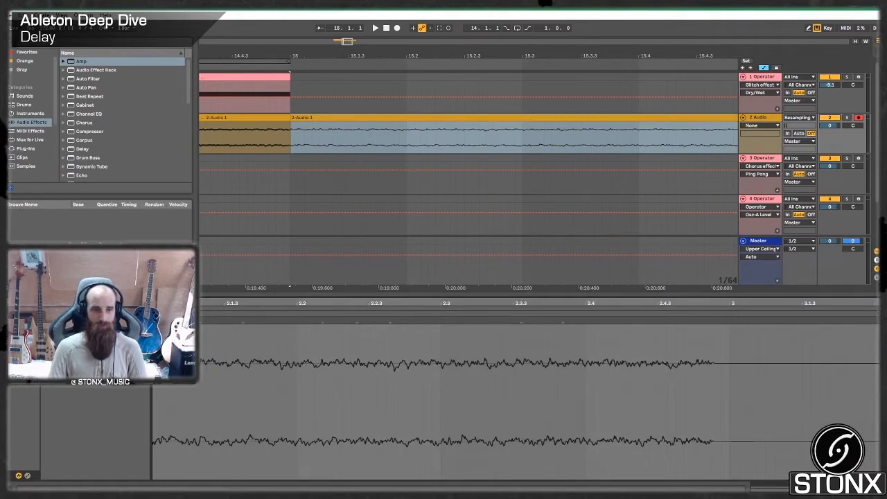
{"action": "left_click_drag", "start_coordinate": [87, 367], "coordinate": [86, 357]}
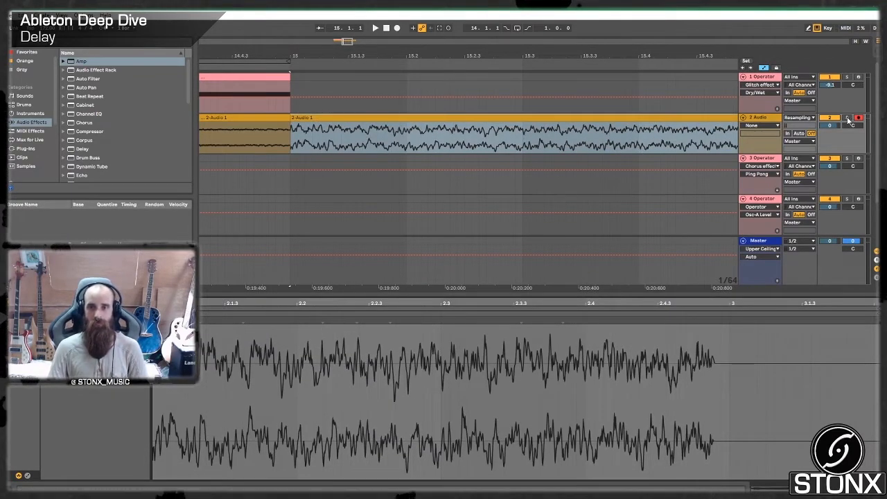
- Solo the audio track, play the boosted delay tail from bar 15, and unsolo the track again
{"action": "left_click", "coordinate": [847, 118]}
{"action": "key", "text": "space"}
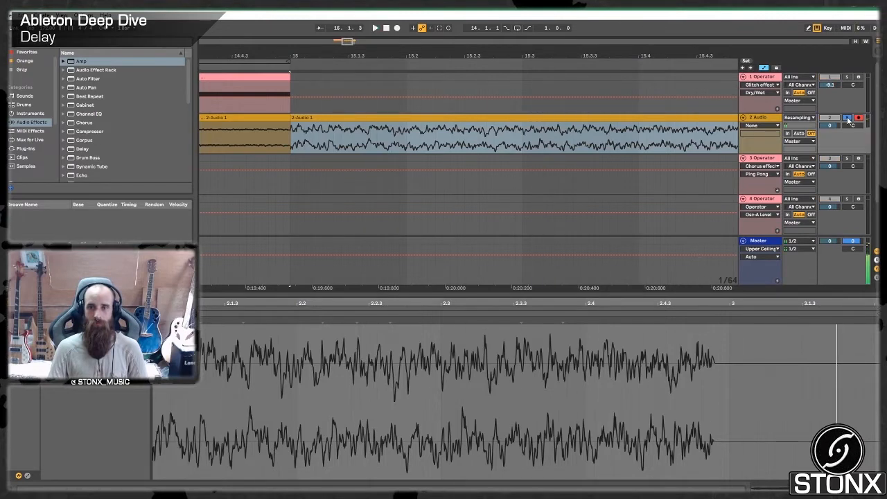
{"action": "key", "text": "space"}
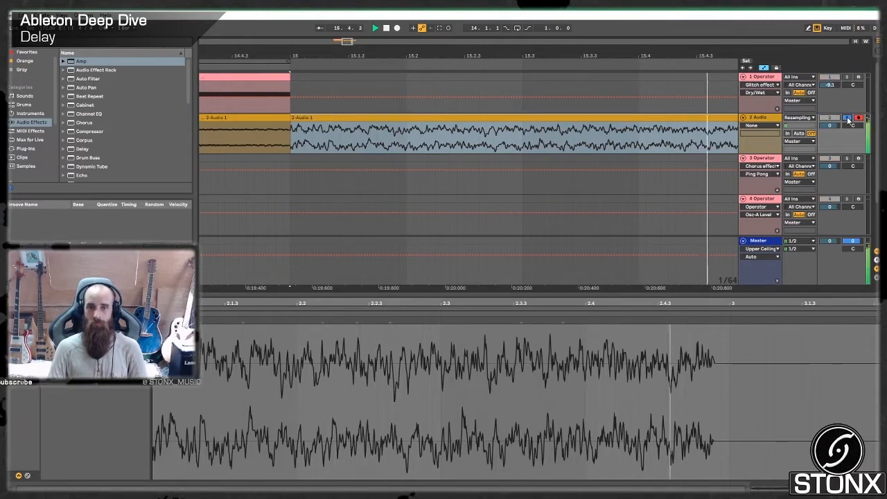
{"action": "key", "text": "space"}
{"action": "left_click", "coordinate": [847, 118]}
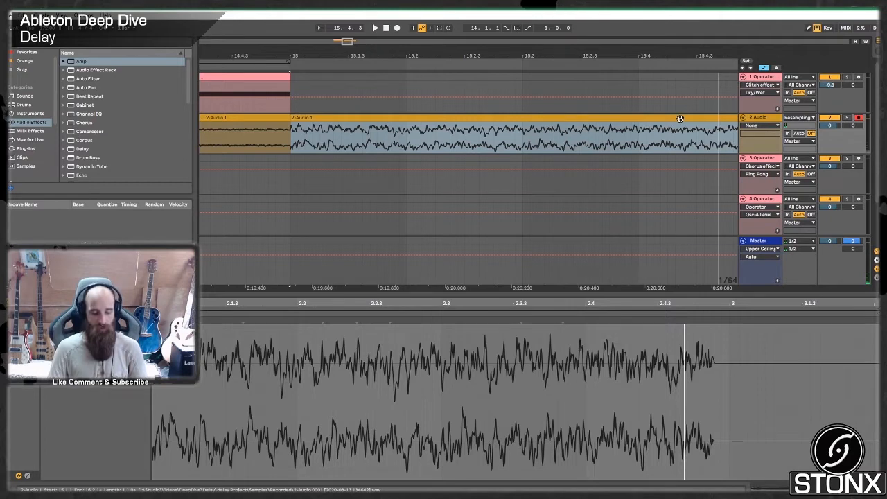
- Rename the delay tail clip as "G aftermath bassey" and play it
{"action": "key", "text": "ctrl+r"}
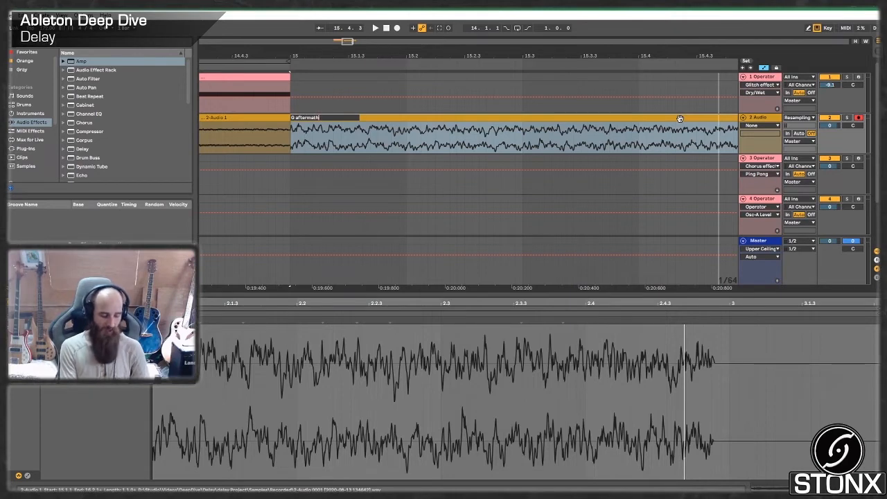
{"action": "type", "text": "G aftermath bassey"}
{"action": "key", "text": "Return"}
{"action": "key", "text": "space"}
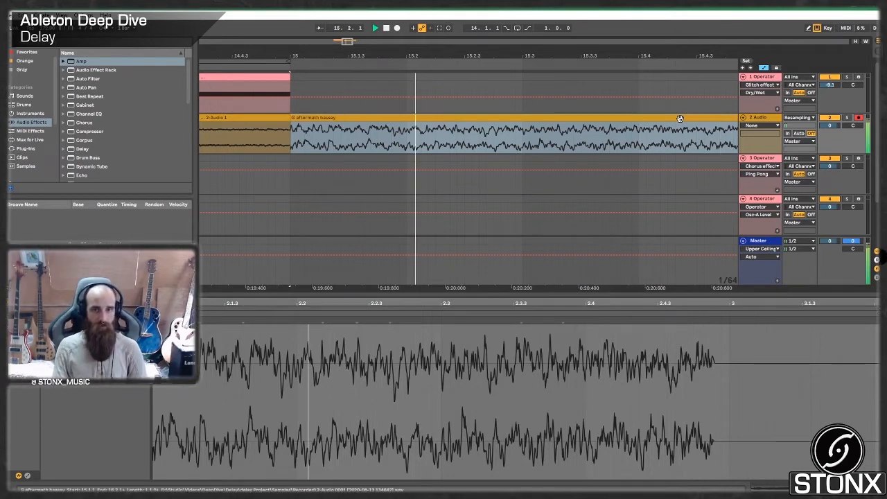
{"action": "key", "text": "space"}
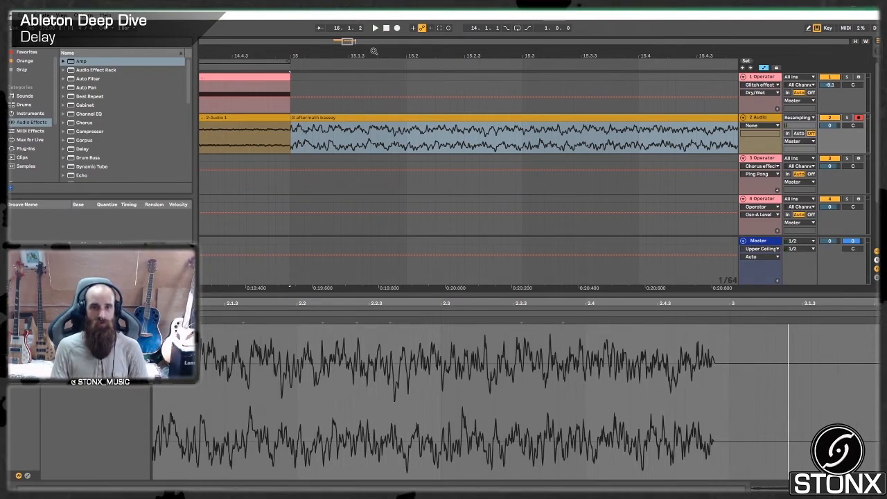
- Move the MIDI clip on track 1 back one bar to bar 13 and audition the recorded audio from bar 14
{"action": "left_click_drag", "start_coordinate": [344, 45], "coordinate": [342, 41]}
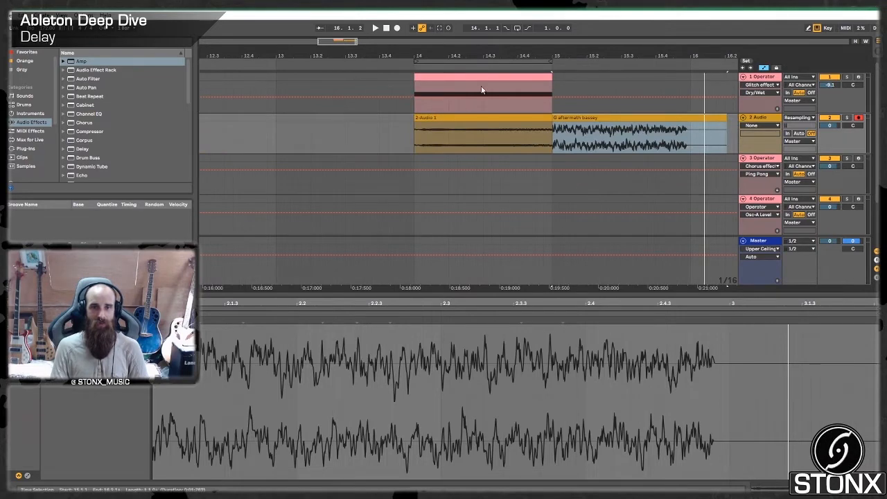
{"action": "left_click_drag", "start_coordinate": [481, 89], "coordinate": [345, 93]}
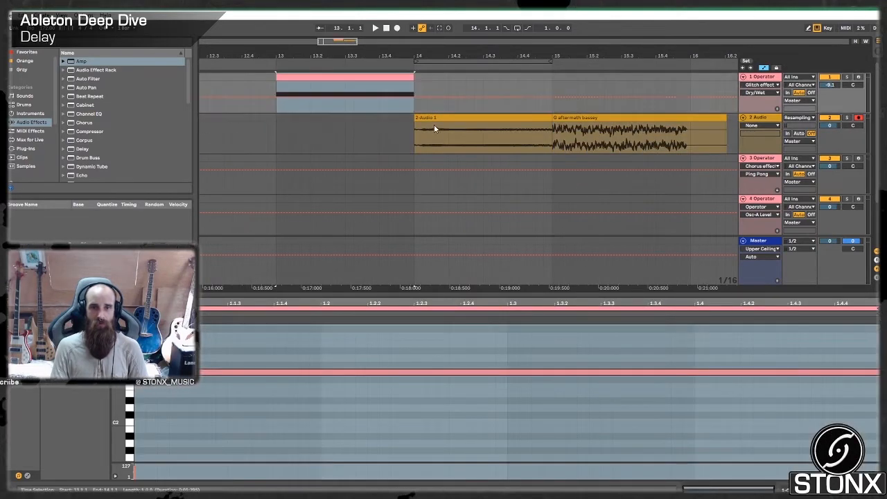
{"action": "left_click", "coordinate": [436, 116]}
{"action": "key", "text": "space"}
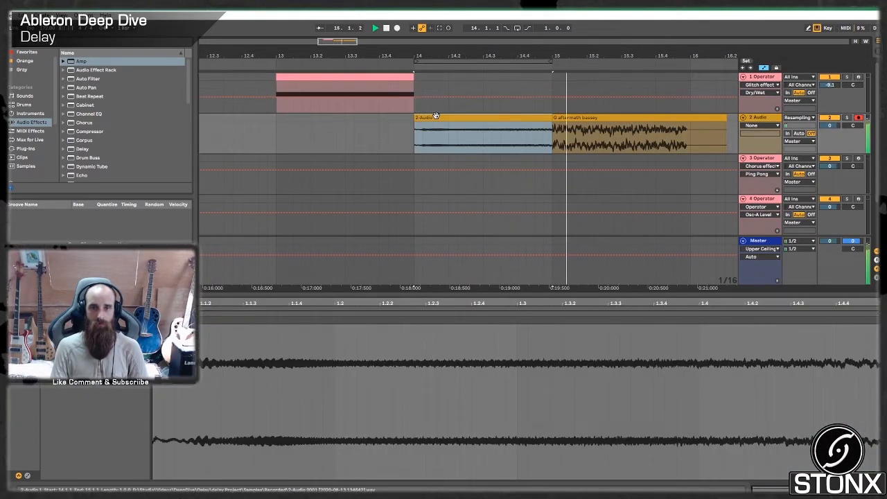
{"action": "key", "text": "space"}
{"action": "left_click", "coordinate": [439, 127]}
{"action": "left_click", "coordinate": [435, 119]}
{"action": "key", "text": "space"}
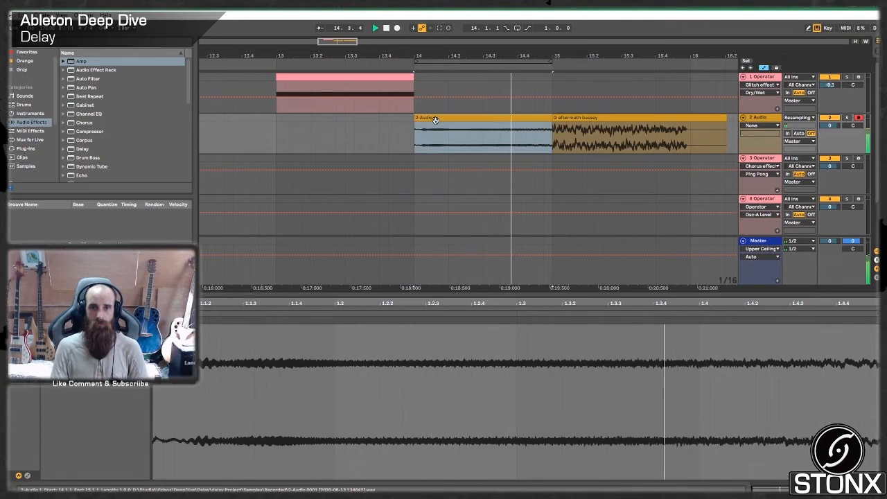
{"action": "key", "text": "space"}
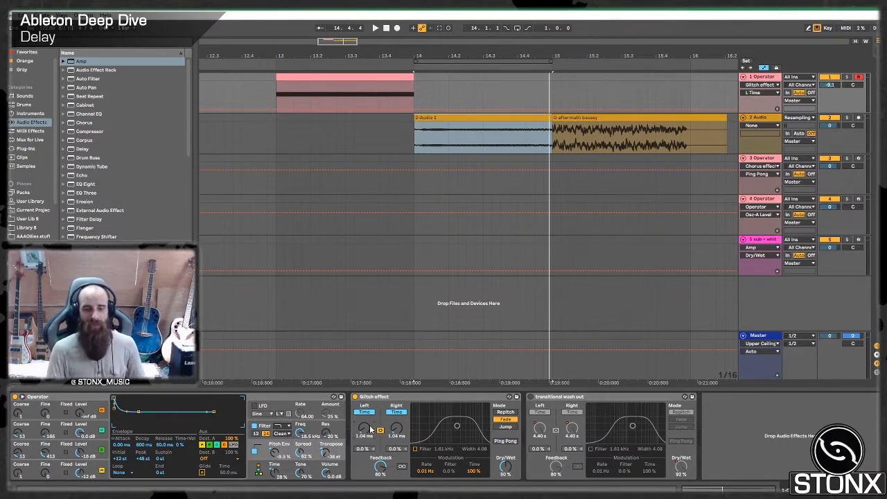
- Arm the sub + white noise track alongside track 1 and sweep the Glitch effect's delay time through 7.16 and 1.30 ms to 2.54 ms
{"action": "left_click", "coordinate": [859, 239]}
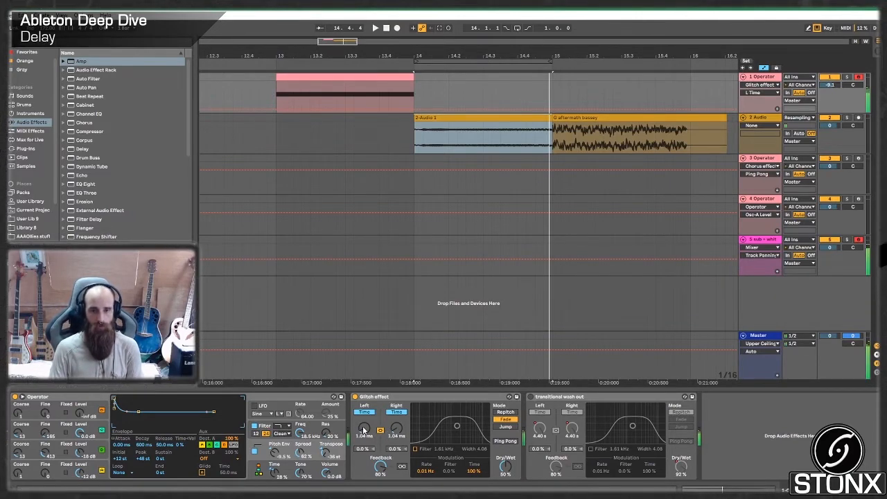
{"action": "left_click_drag", "start_coordinate": [364, 431], "coordinate": [364, 429]}
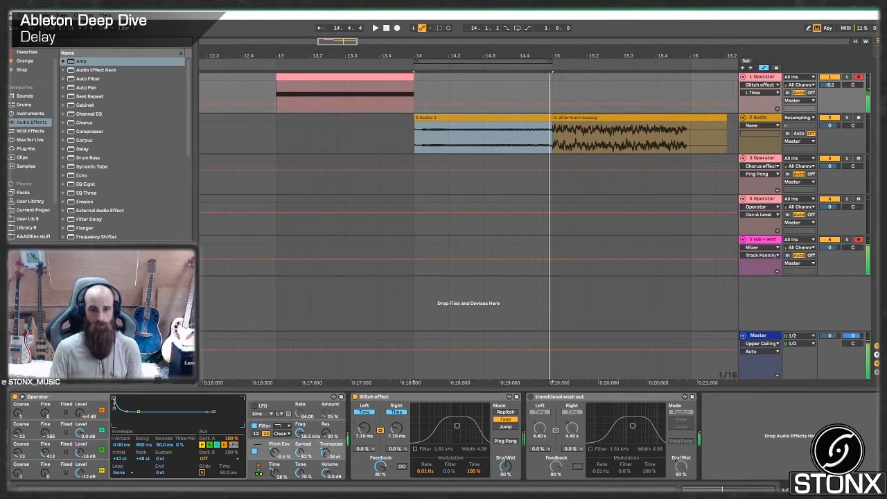
{"action": "left_click_drag", "start_coordinate": [364, 430], "coordinate": [364, 435]}
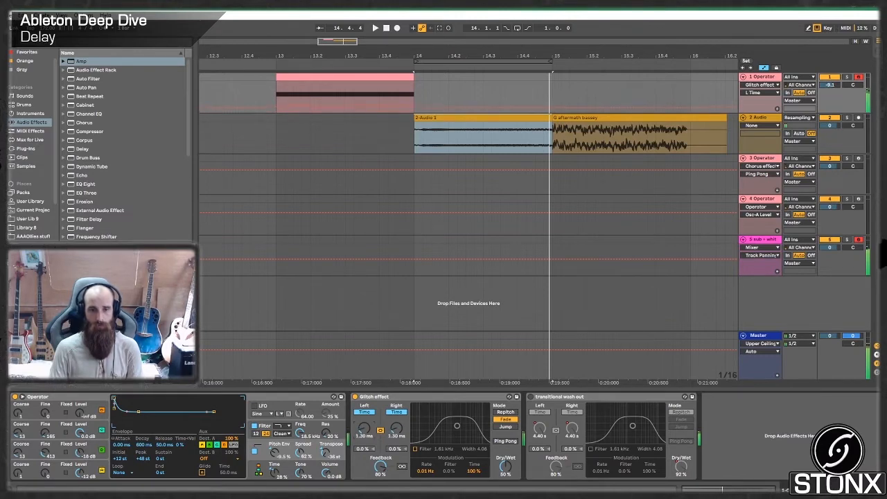
{"action": "left_click_drag", "start_coordinate": [364, 431], "coordinate": [363, 430]}
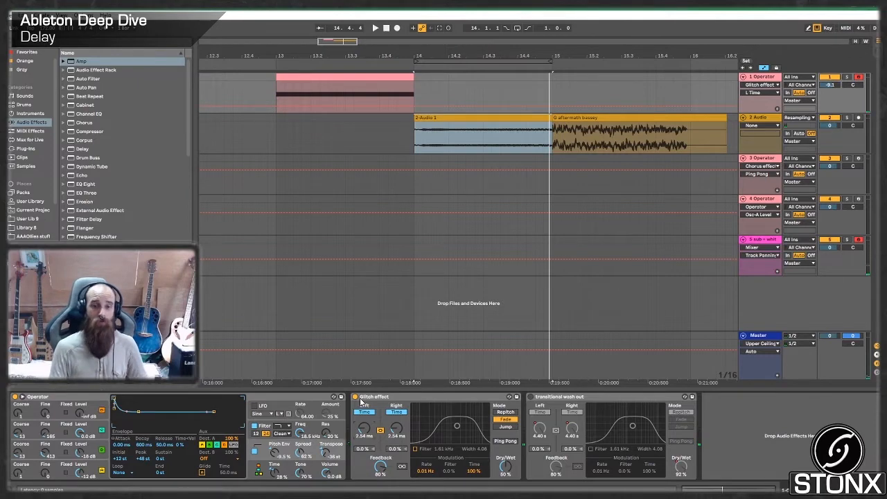
- Select and arm the third track's Operator, and compare its sound with the Chorus effect delay switched off and back on
{"action": "left_click", "coordinate": [763, 148]}
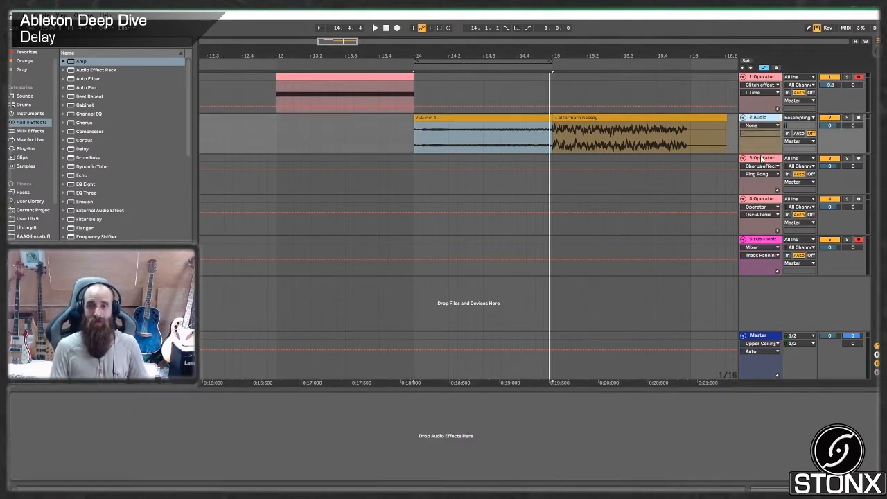
{"action": "left_click", "coordinate": [763, 158]}
{"action": "left_click_drag", "start_coordinate": [443, 55], "coordinate": [92, 54]}
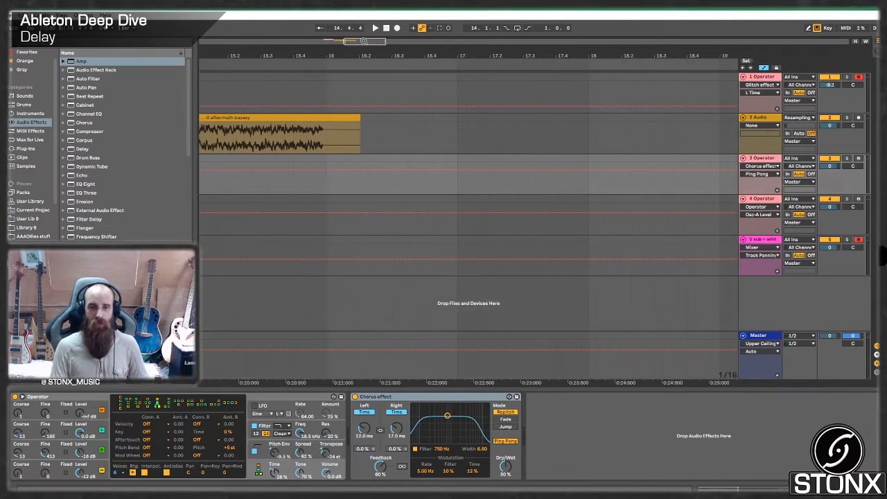
{"action": "left_click", "coordinate": [780, 160]}
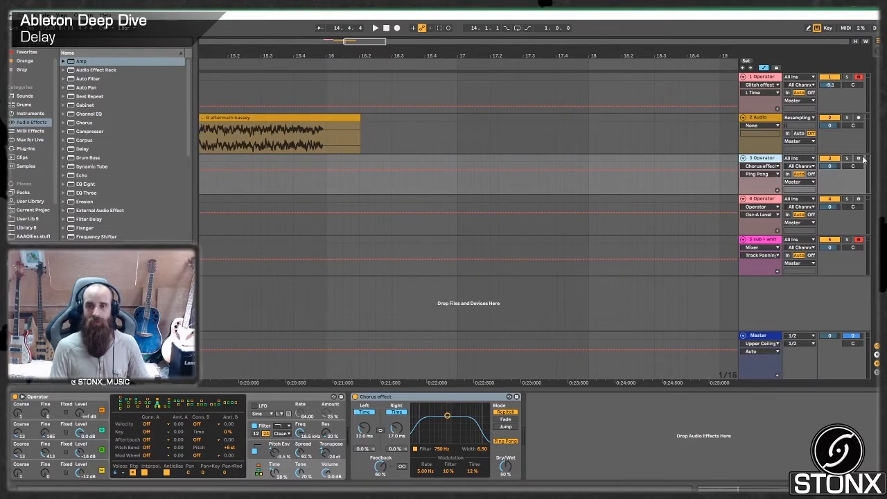
{"action": "left_click", "coordinate": [860, 158]}
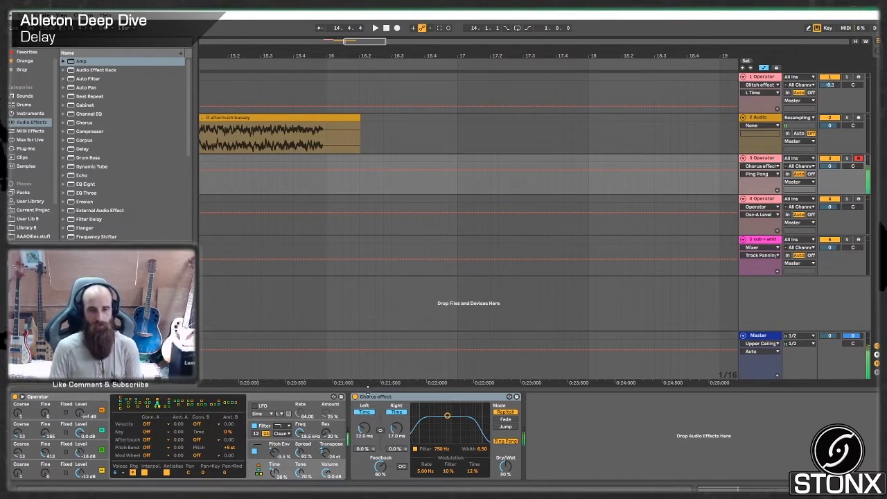
{"action": "left_click", "coordinate": [355, 396]}
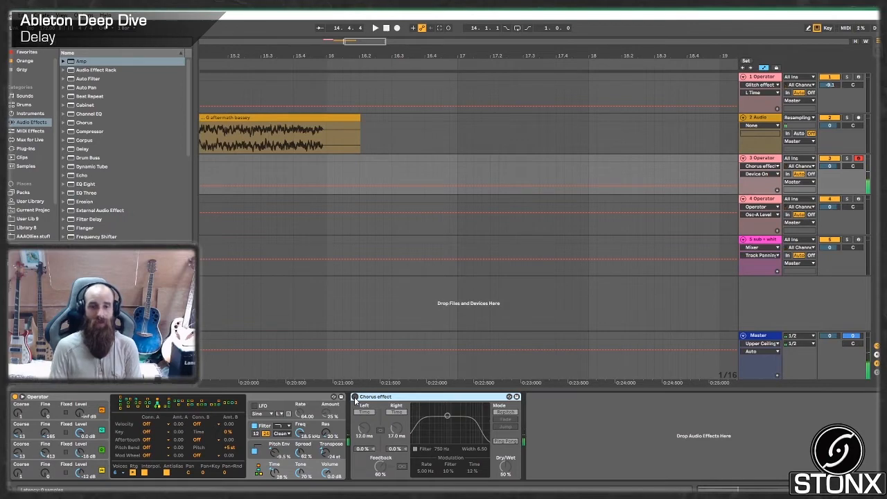
{"action": "left_click", "coordinate": [355, 398]}
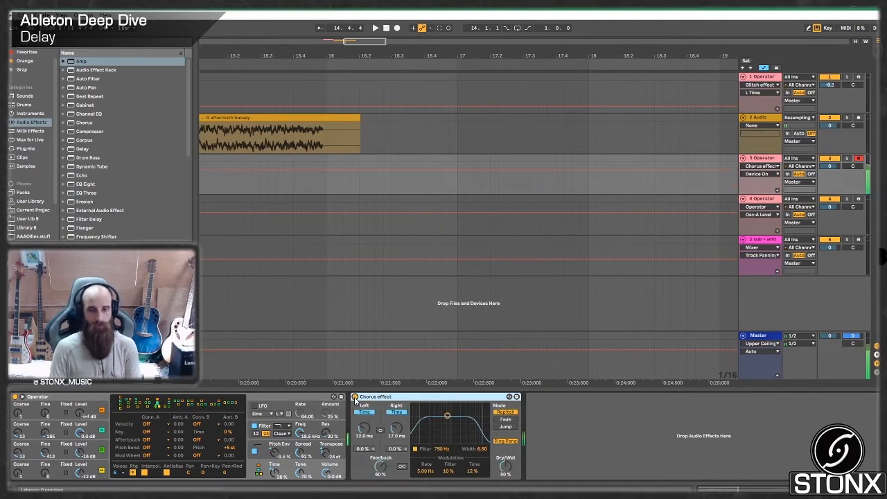
- Arm the sub + white noise track alongside track 3 and show the Voxengo SPAN analyser while playing the bass
{"action": "left_click", "coordinate": [859, 240]}
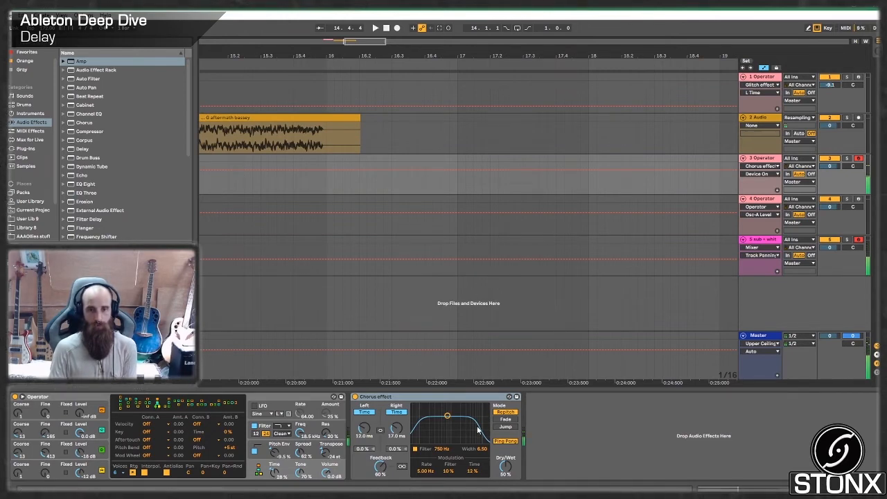
{"action": "key", "text": "ctrl+alt+p"}
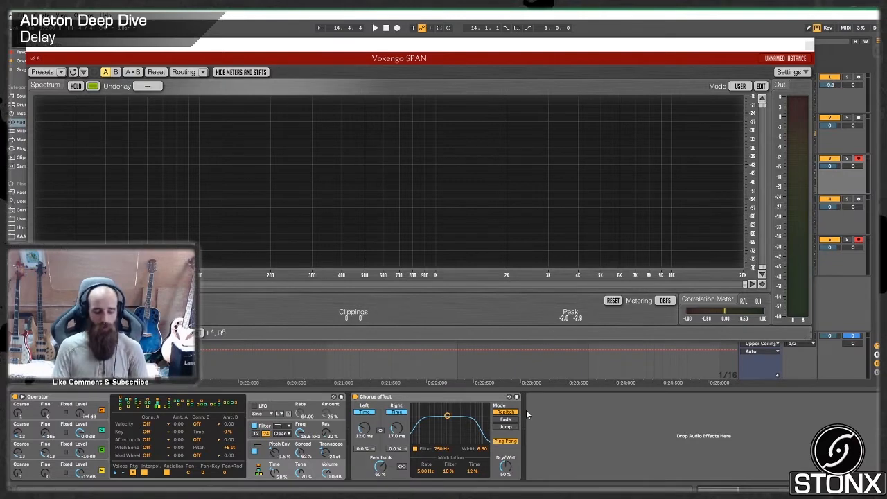
{"action": "key", "text": "a"}
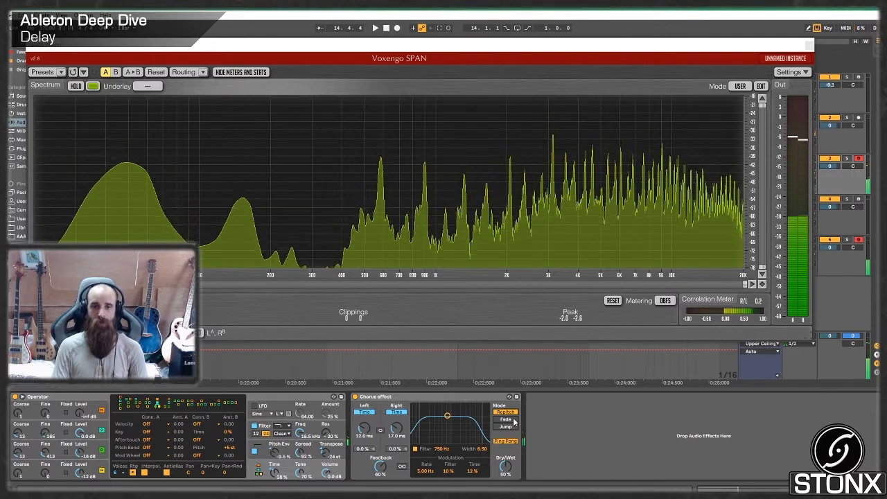
- Compare the Chorus effect delay's Fade and Jump modes against Repitch, ending on Repitch
{"action": "left_click", "coordinate": [513, 420]}
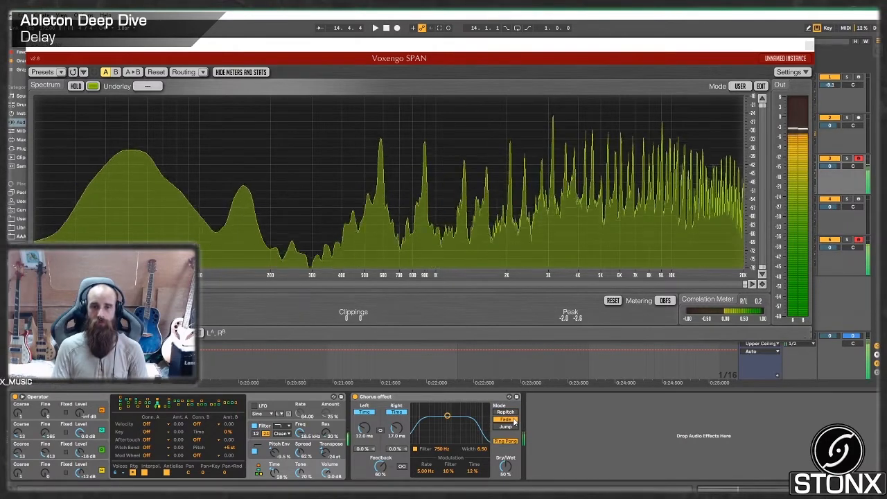
{"action": "left_click", "coordinate": [507, 426]}
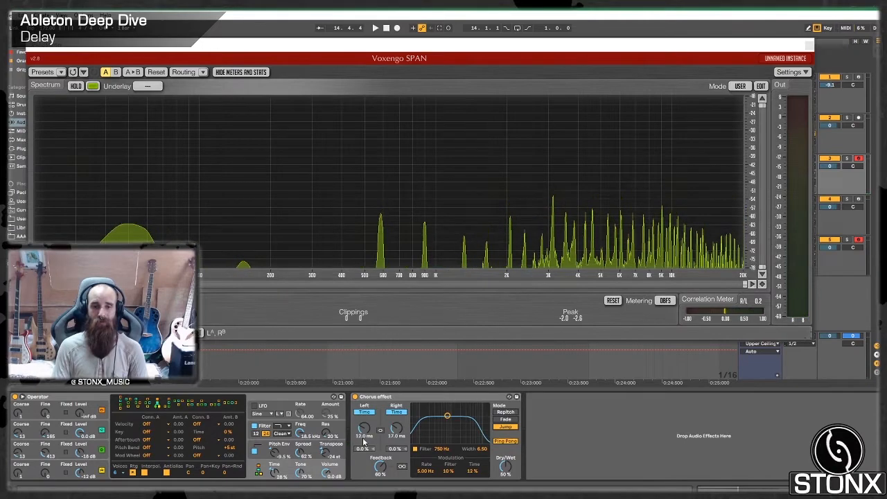
{"action": "left_click", "coordinate": [510, 413]}
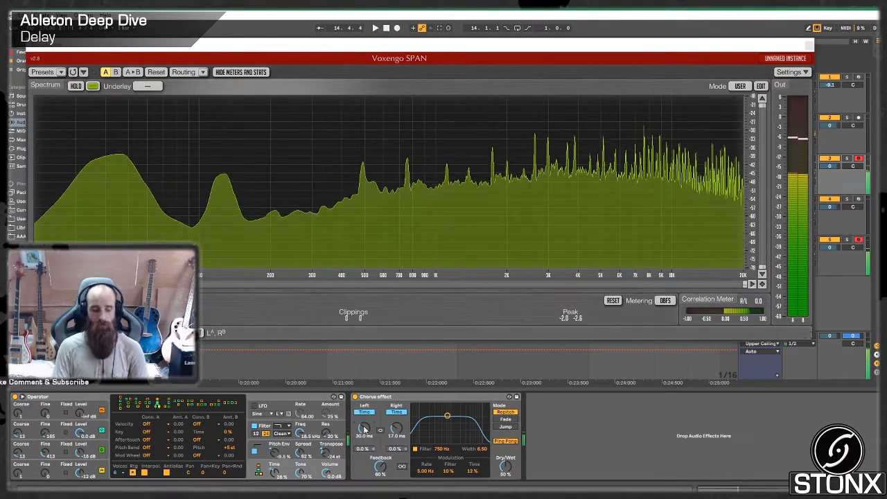
- Try sweeping the Chorus effect's left delay time in Repitch, Fade and Jump modes, then restore 12.0 ms and Repitch
{"action": "left_click_drag", "start_coordinate": [365, 430], "coordinate": [366, 444]}
{"action": "left_click", "coordinate": [507, 420]}
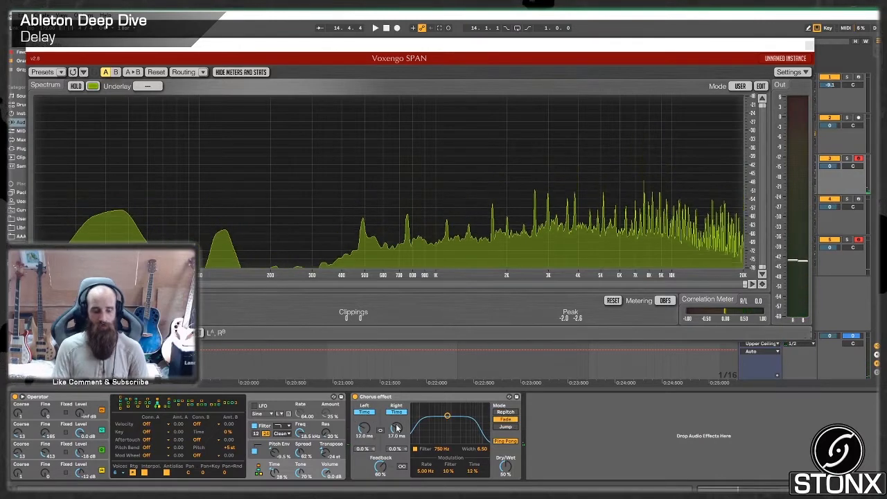
{"action": "left_click_drag", "start_coordinate": [365, 429], "coordinate": [365, 395]}
{"action": "left_click_drag", "start_coordinate": [364, 429], "coordinate": [365, 418]}
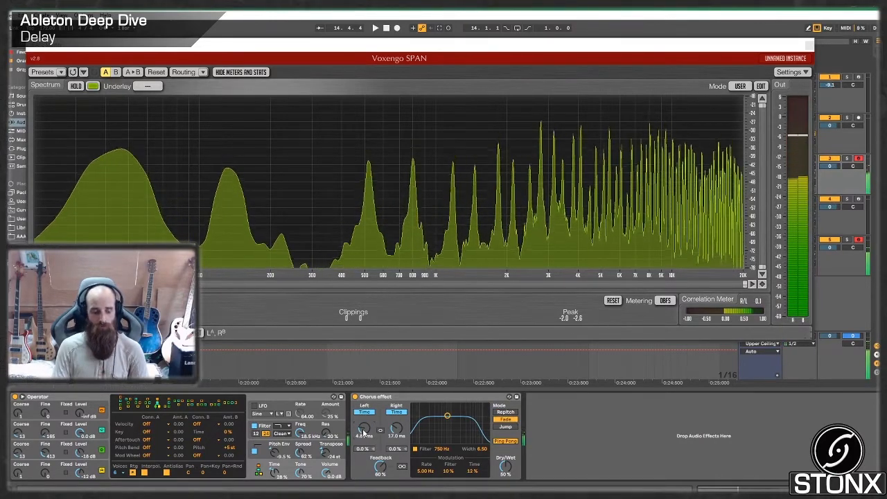
{"action": "left_click", "coordinate": [506, 427]}
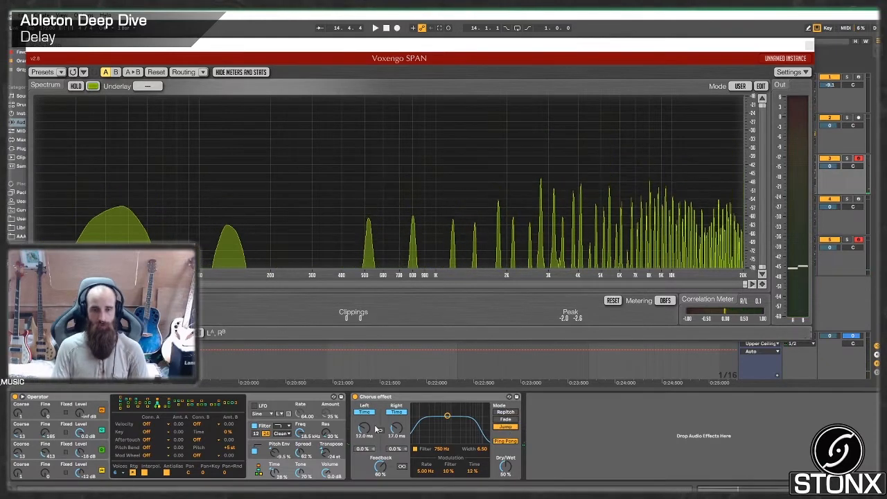
{"action": "left_click_drag", "start_coordinate": [364, 430], "coordinate": [365, 424]}
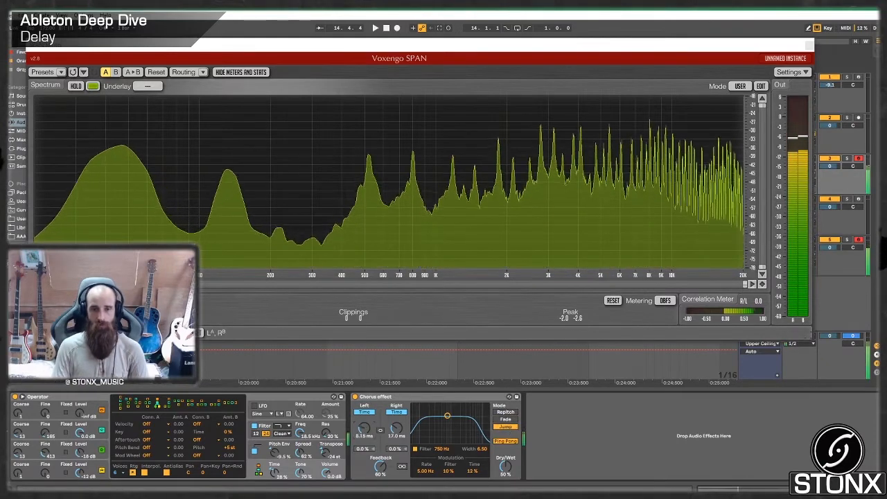
{"action": "key", "text": "ctrl+z"}
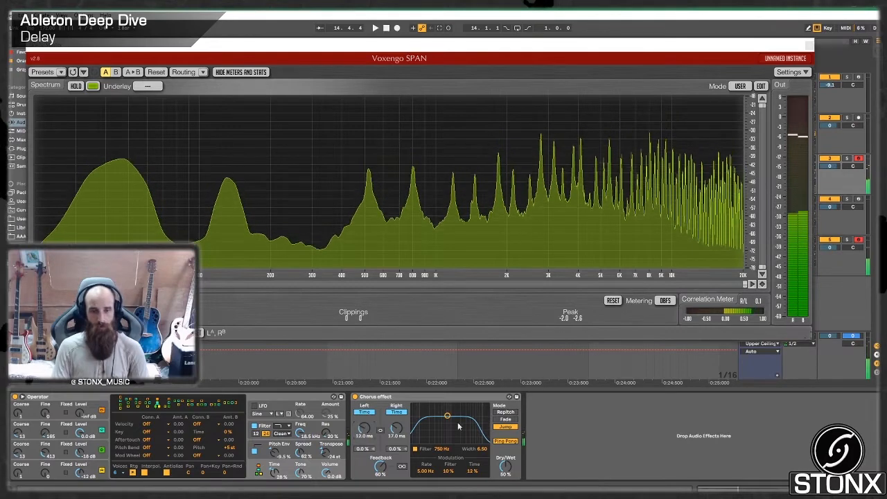
{"action": "left_click", "coordinate": [505, 412]}
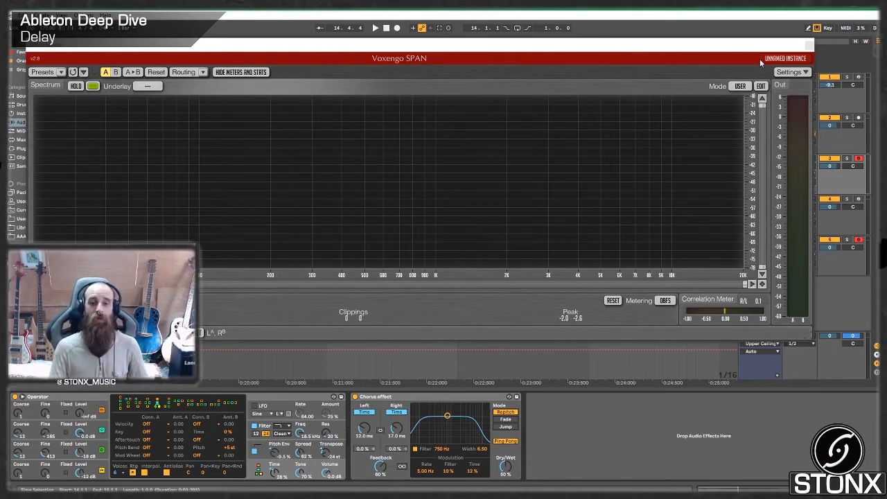
- Close SPAN and place Oiboo_Bass_Vol1_Distorted_Bass_G1.wav from the OibooMusic_NeuroBass_Vol1 folder on a new audio track at bar 17
{"action": "left_click", "coordinate": [808, 47]}
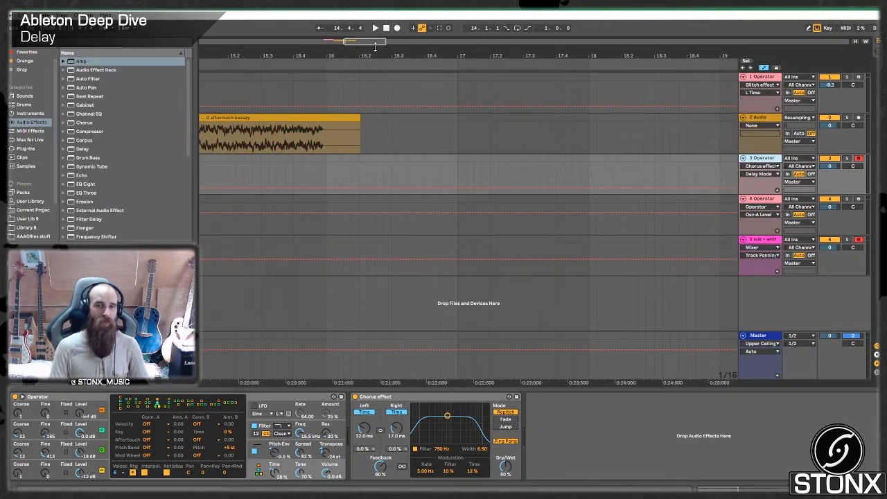
{"action": "left_click_drag", "start_coordinate": [375, 45], "coordinate": [392, 41]}
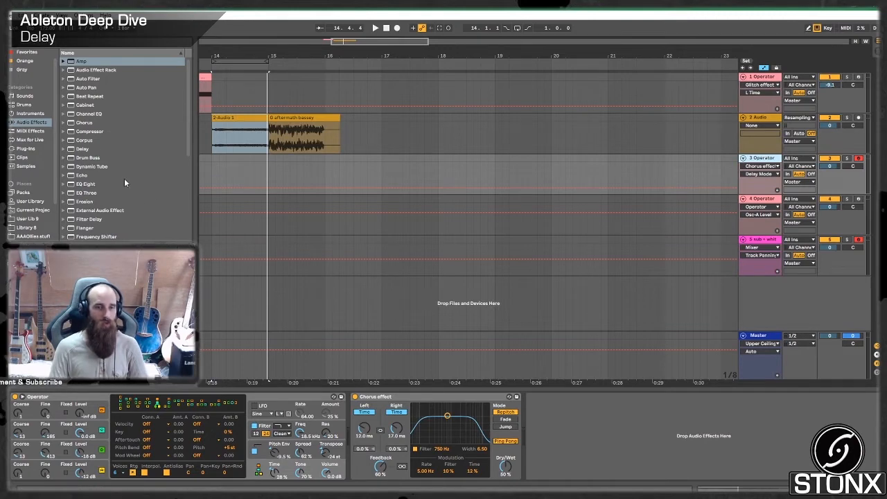
{"action": "scroll", "coordinate": [34, 216], "scroll_direction": "down", "scroll_amount": 2}
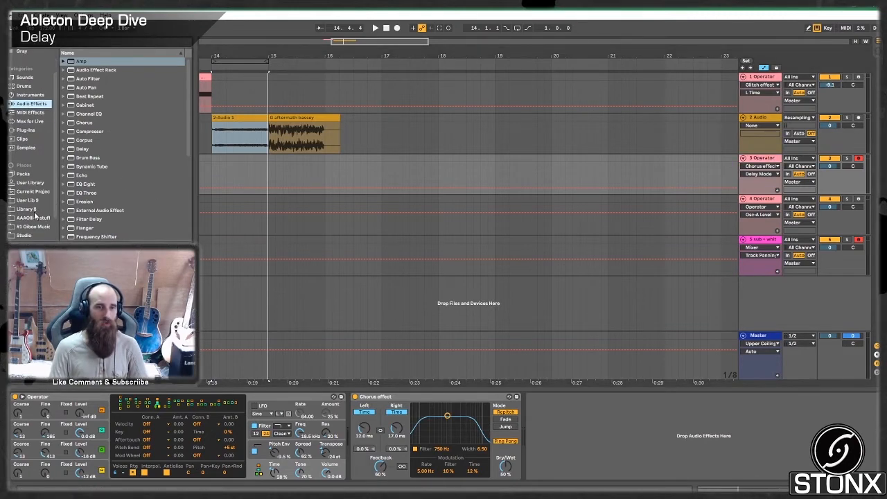
{"action": "left_click", "coordinate": [36, 228]}
{"action": "left_click", "coordinate": [63, 87]}
{"action": "left_click_drag", "start_coordinate": [125, 167], "coordinate": [384, 302]}
{"action": "key", "text": "space"}
- Preview other bass samples in the folder and replace the clip at bar 17 with Oiboo_Bass_Vol1_Stompy_Whomp_B1.wav
{"action": "scroll", "coordinate": [515, 170], "scroll_direction": "down", "scroll_amount": 3}
{"action": "left_click", "coordinate": [126, 192]}
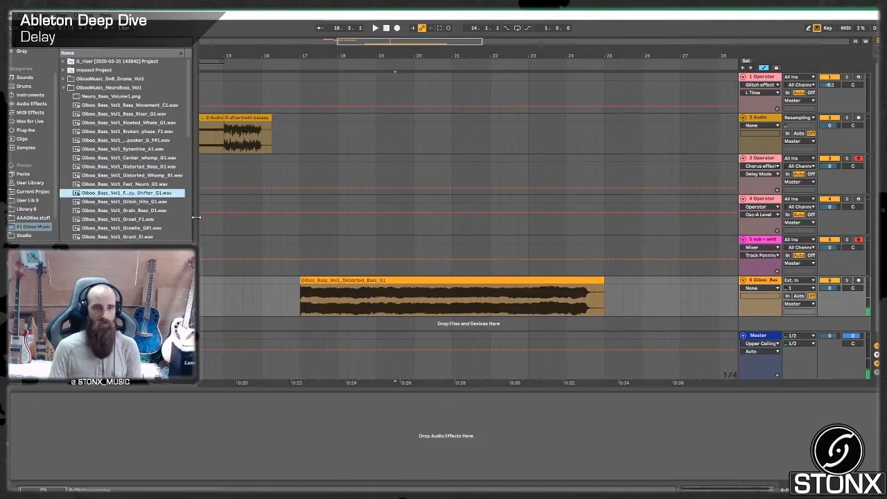
{"action": "scroll", "coordinate": [126, 208], "scroll_direction": "down", "scroll_amount": 3}
{"action": "left_click", "coordinate": [126, 198]}
{"action": "scroll", "coordinate": [126, 229], "scroll_direction": "down", "scroll_amount": 5}
{"action": "left_click", "coordinate": [126, 174]}
{"action": "left_click_drag", "start_coordinate": [126, 174], "coordinate": [302, 301]}
- Shorten the Stompy Whomp clip to end at bar 21 and play it back
{"action": "left_click_drag", "start_coordinate": [603, 298], "coordinate": [449, 313]}
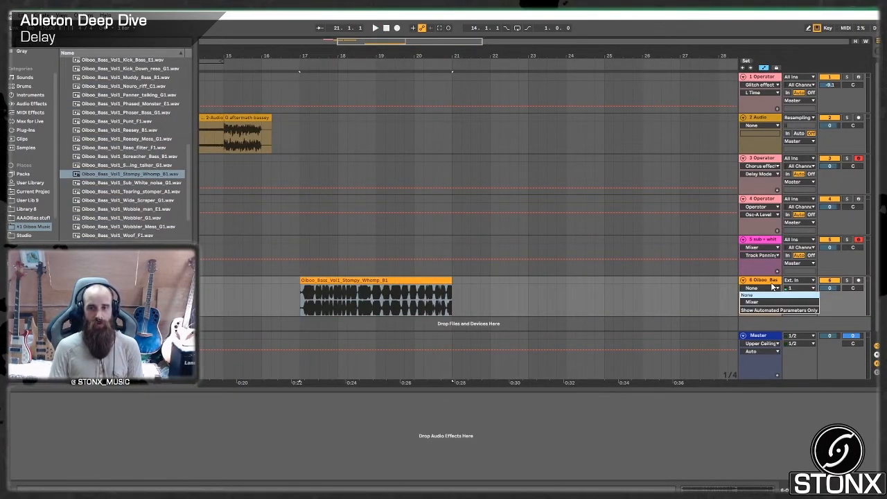
{"action": "key", "text": "space"}
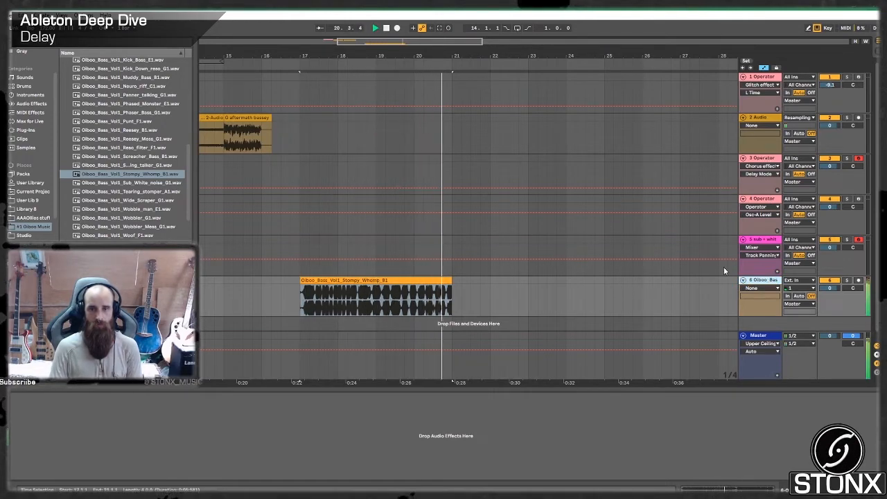
{"action": "key", "text": "space"}
- Copy the Delay device from track 4 onto the Stompy Whomp audio track and switch it on
{"action": "left_click", "coordinate": [768, 198]}
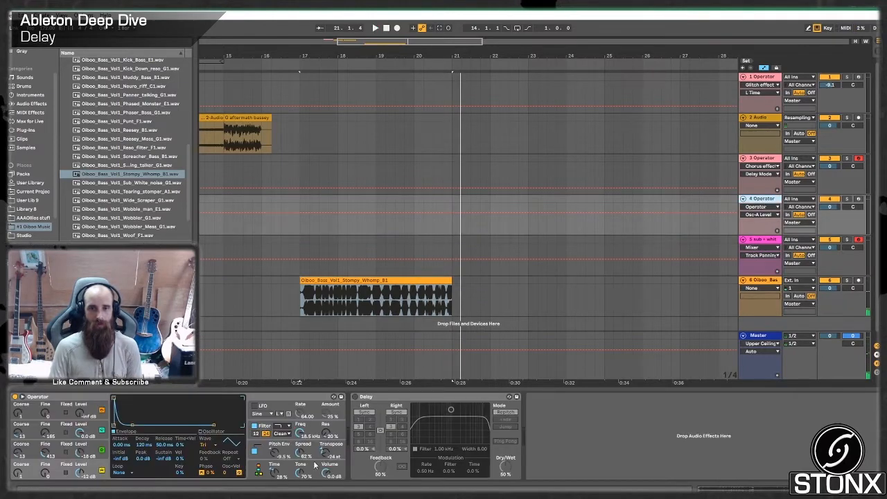
{"action": "left_click", "coordinate": [447, 398]}
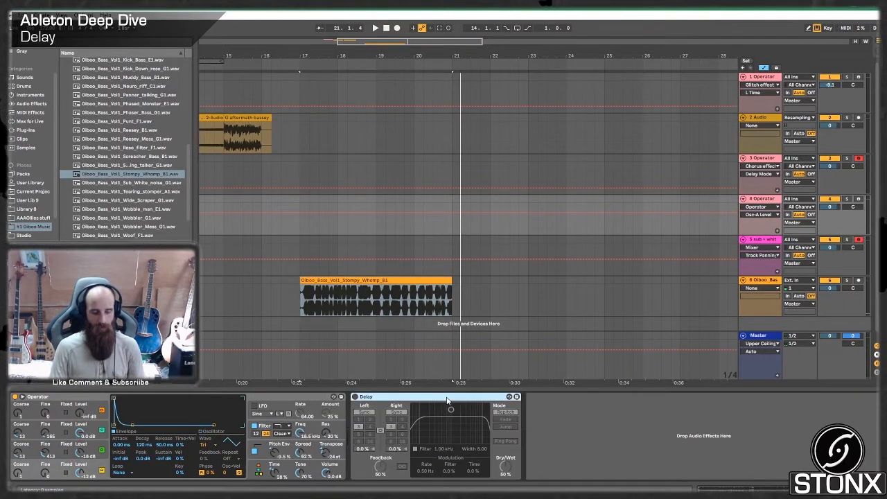
{"action": "left_click", "coordinate": [765, 287]}
{"action": "key", "text": "ctrl+v"}
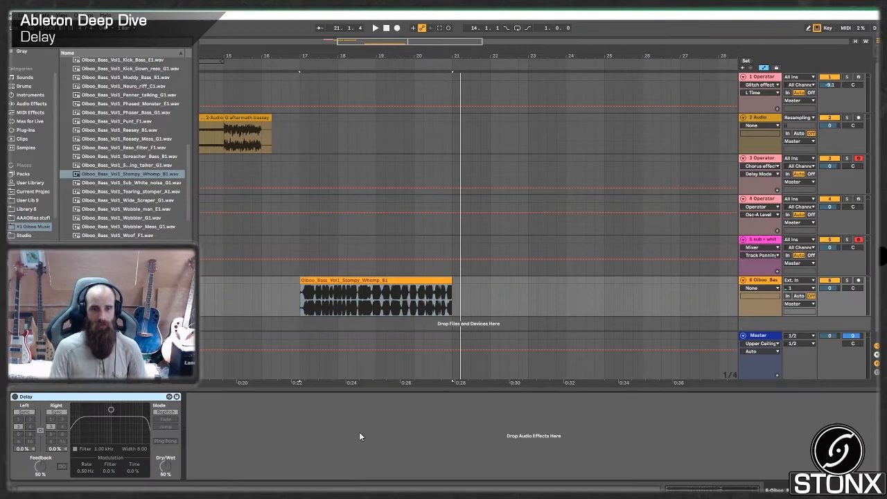
{"action": "left_click", "coordinate": [15, 397]}
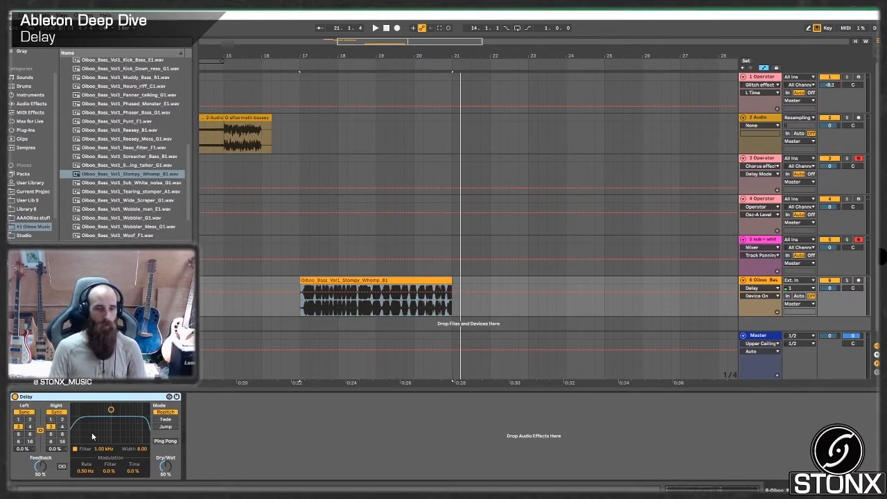
- Set the Delay's synced time to 4 sixteenths with feedback at 51%, and audition the clip with its delay tail
{"action": "left_click", "coordinate": [30, 427]}
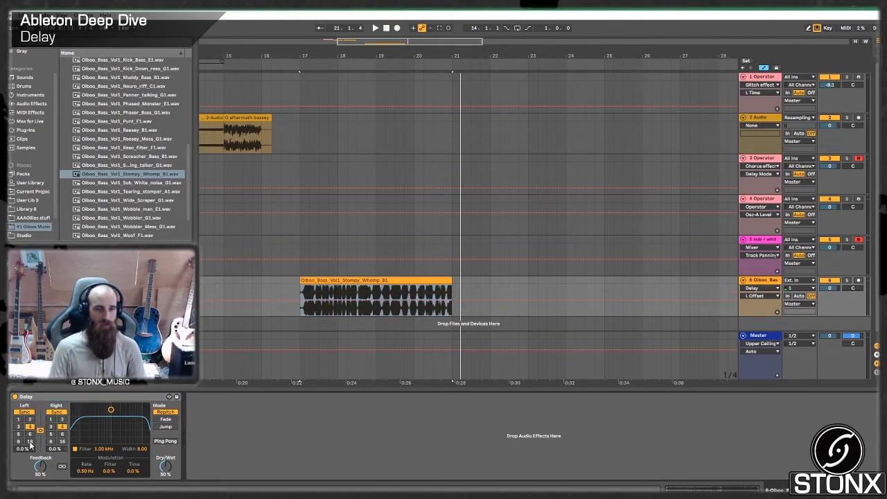
{"action": "left_click", "coordinate": [49, 463]}
{"action": "key", "text": "space"}
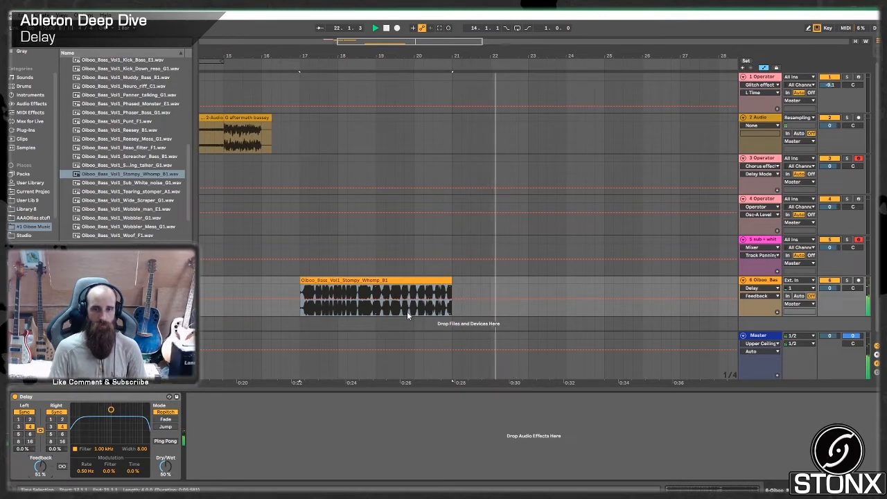
{"action": "key", "text": "space"}
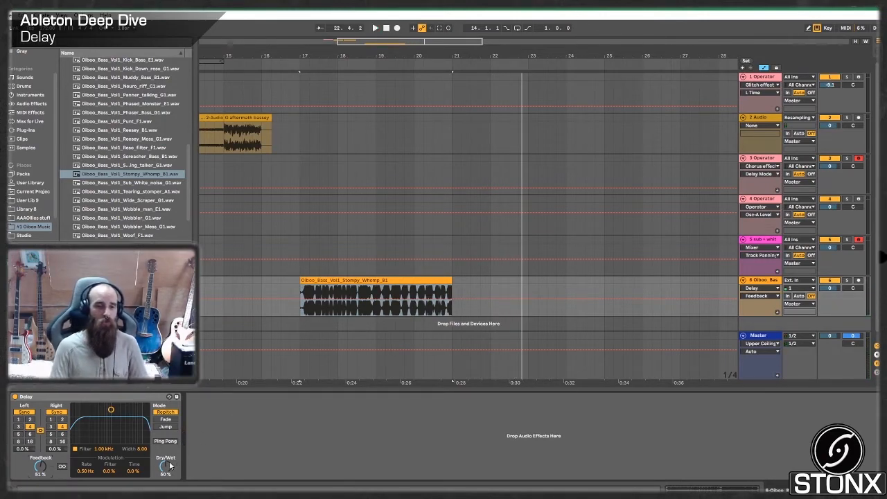
- Automate the Delay's Dry/Wet from 0% in bar 19 up to about 72% just before bar 21
{"action": "left_click", "coordinate": [407, 315]}
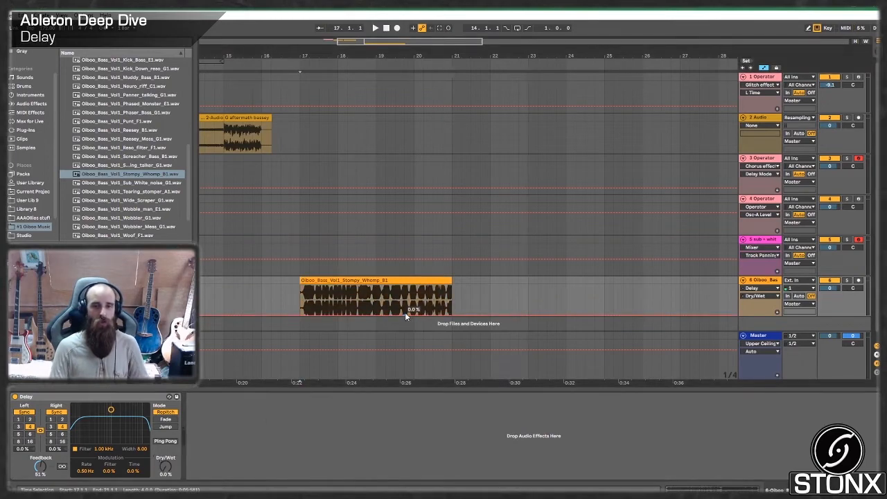
{"action": "left_click_drag", "start_coordinate": [446, 314], "coordinate": [447, 293]}
- Add a locator named "btreak" at bar 21 and play back the delay wash-out across it
{"action": "right_click", "coordinate": [453, 63]}
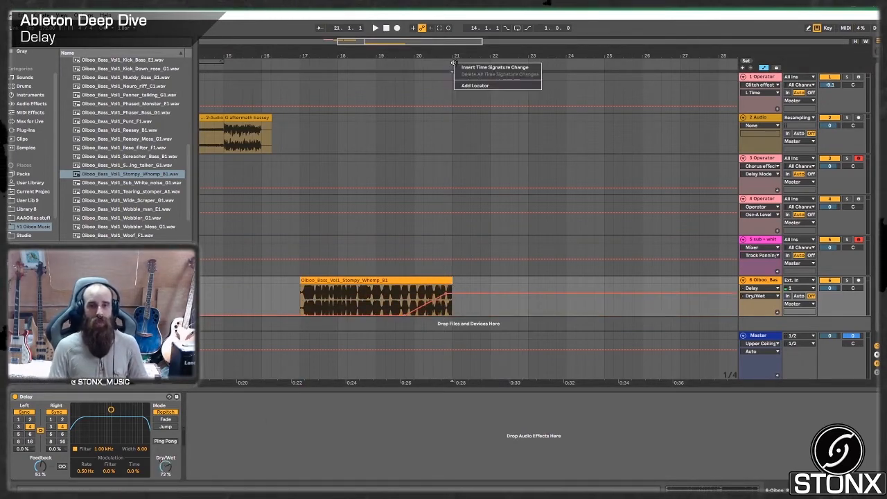
{"action": "left_click", "coordinate": [471, 93]}
{"action": "right_click", "coordinate": [448, 63]}
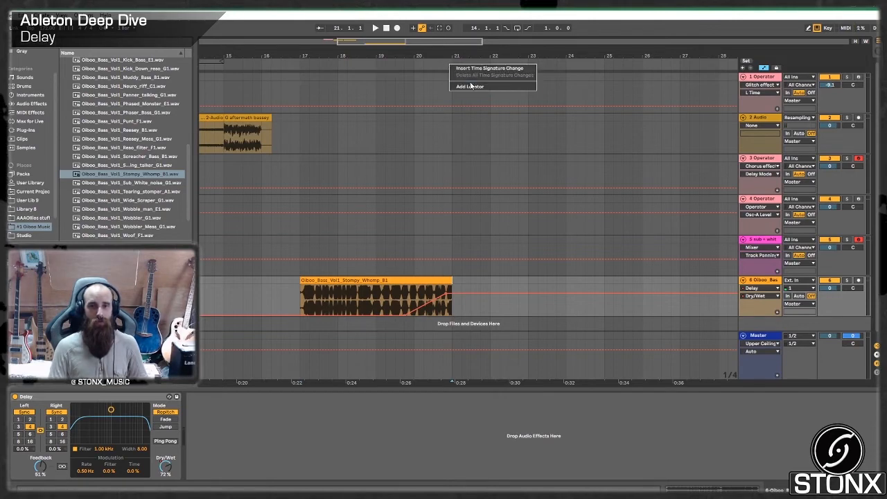
{"action": "left_click", "coordinate": [505, 90]}
{"action": "type", "text": "btreak"}
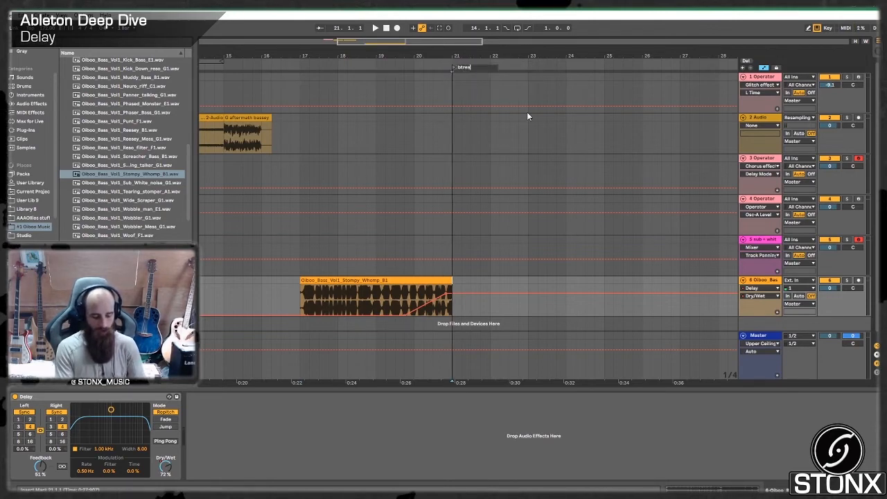
{"action": "key", "text": "Return"}
{"action": "key", "text": "space"}
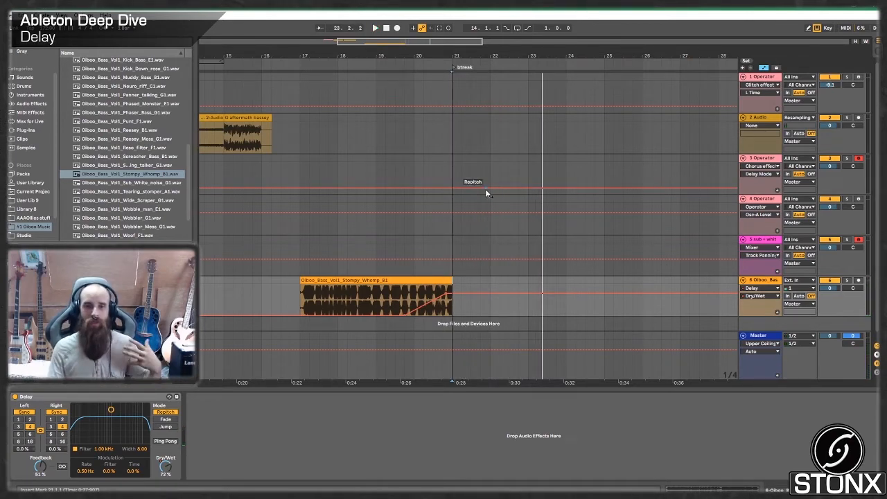
{"action": "key", "text": "space"}
- Automate the Delay's Feedback on the Stompy Whomp track from 51% at bar 21 up to 95%, and play back the transition
{"action": "left_click", "coordinate": [450, 84]}
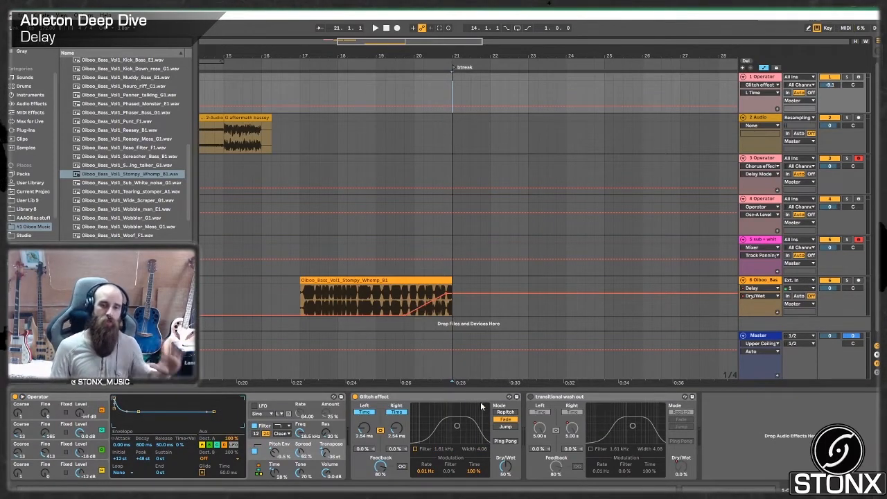
{"action": "left_click", "coordinate": [764, 288]}
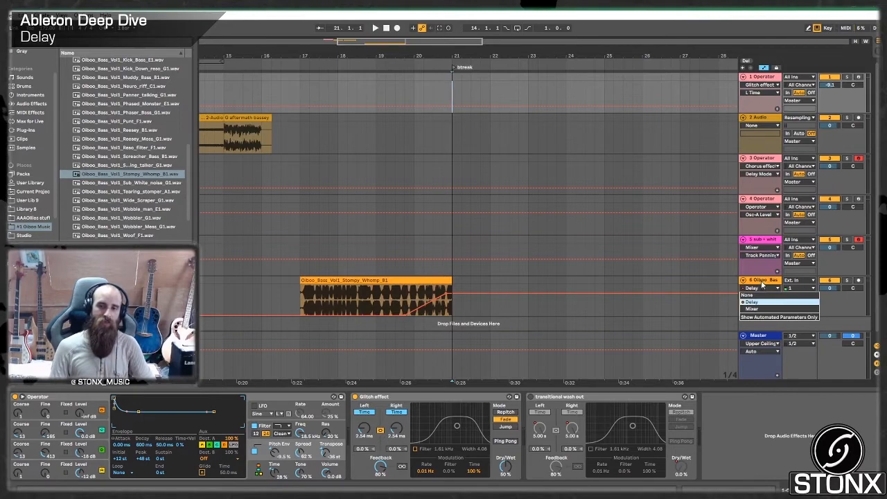
{"action": "left_click", "coordinate": [762, 284]}
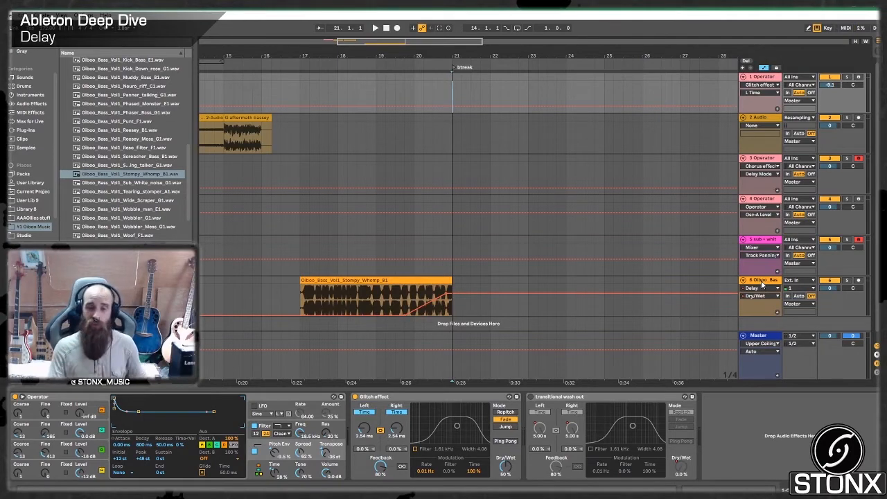
{"action": "left_click", "coordinate": [762, 283]}
{"action": "right_click", "coordinate": [39, 468]}
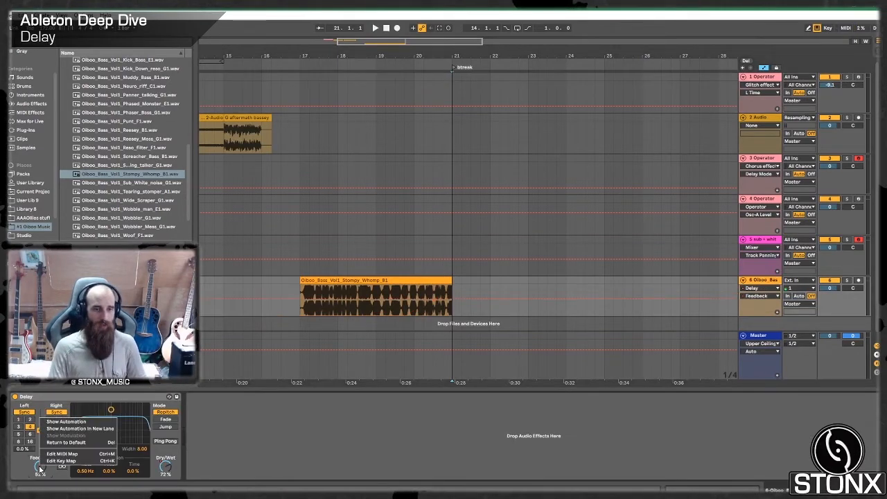
{"action": "left_click", "coordinate": [68, 423]}
{"action": "left_click", "coordinate": [451, 299]}
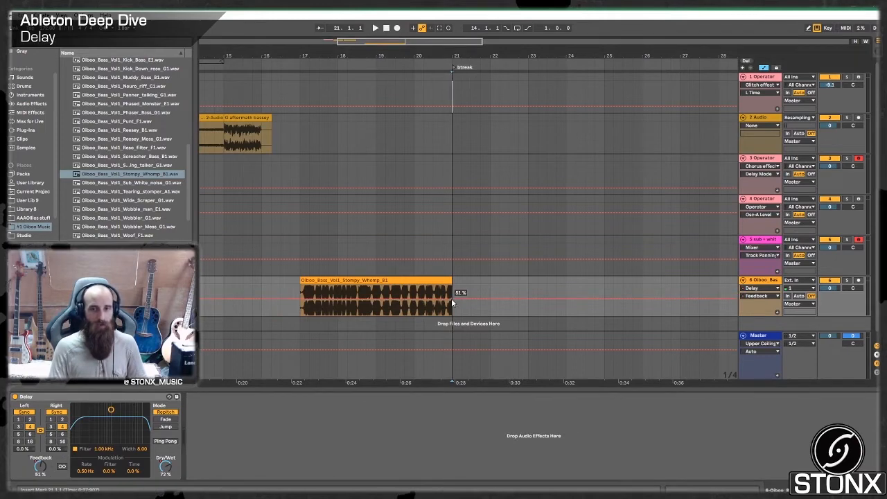
{"action": "left_click_drag", "start_coordinate": [472, 298], "coordinate": [482, 284]}
{"action": "left_click", "coordinate": [429, 246]}
{"action": "key", "text": "space"}
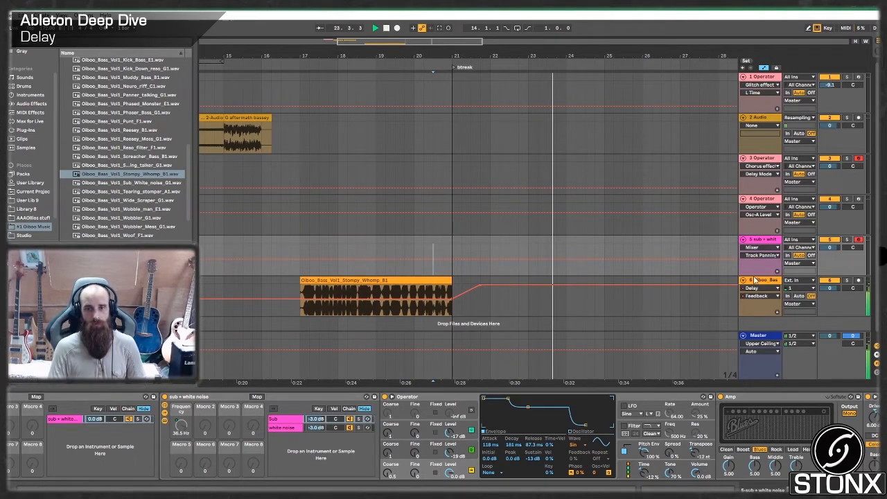
{"action": "left_click", "coordinate": [540, 298]}
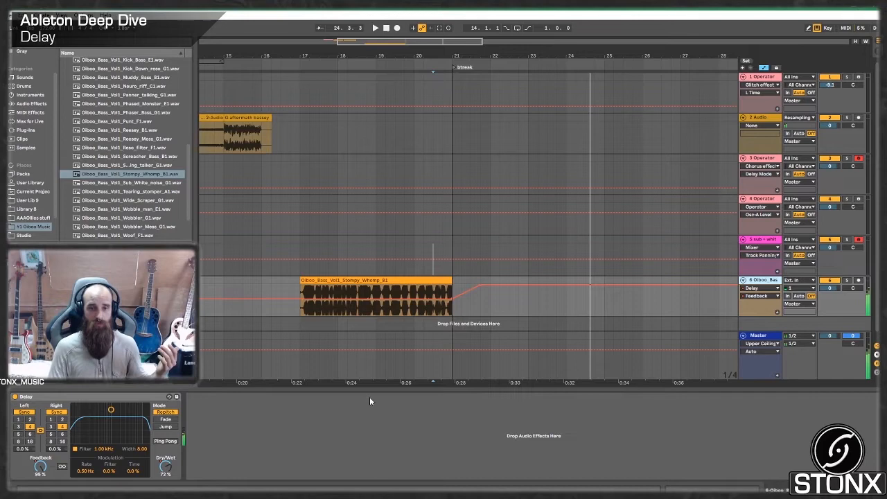
- Mute the Stompy Whomp track and automate its Delay's Dry/Wet down to 0% near bar 25
{"action": "left_click", "coordinate": [830, 281]}
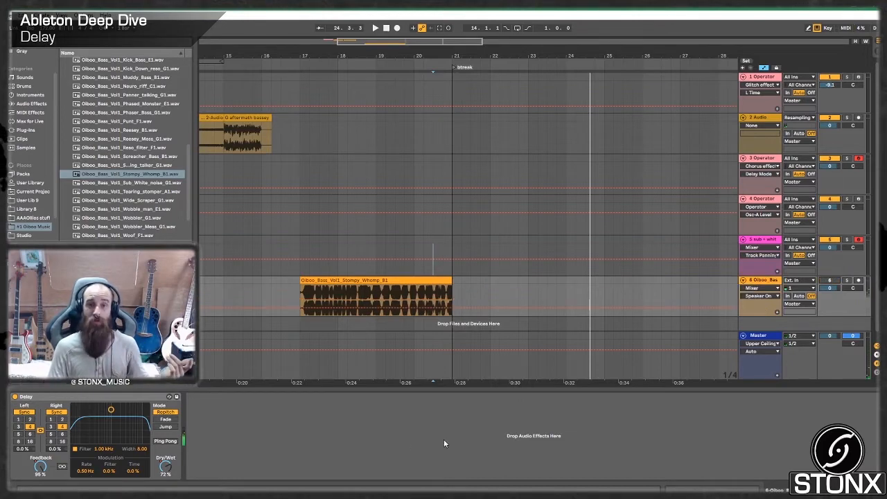
{"action": "left_click", "coordinate": [831, 281]}
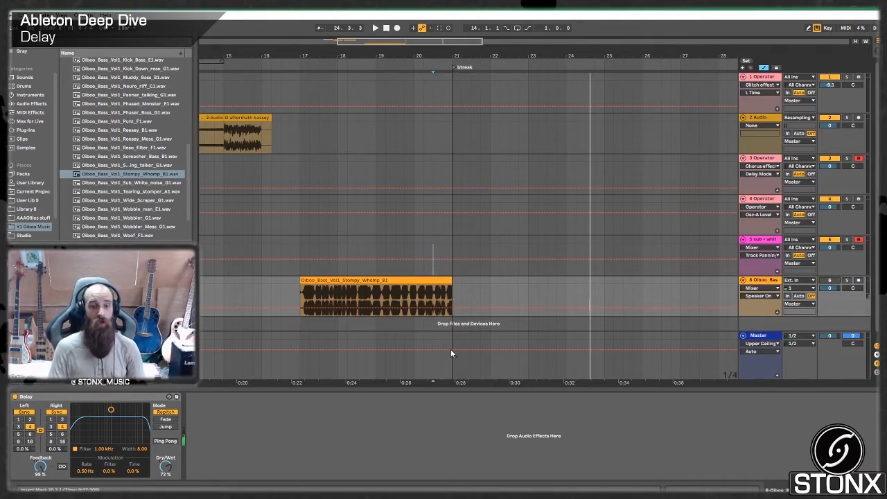
{"action": "right_click", "coordinate": [166, 472]}
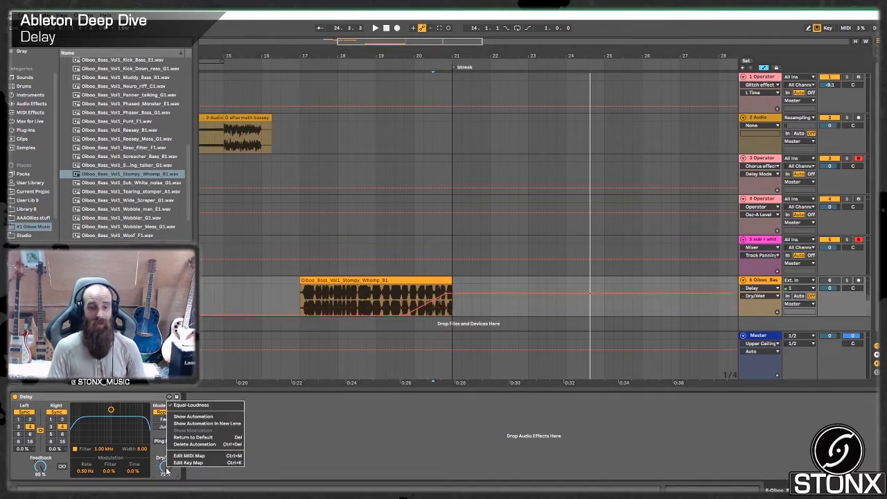
{"action": "left_click", "coordinate": [201, 418]}
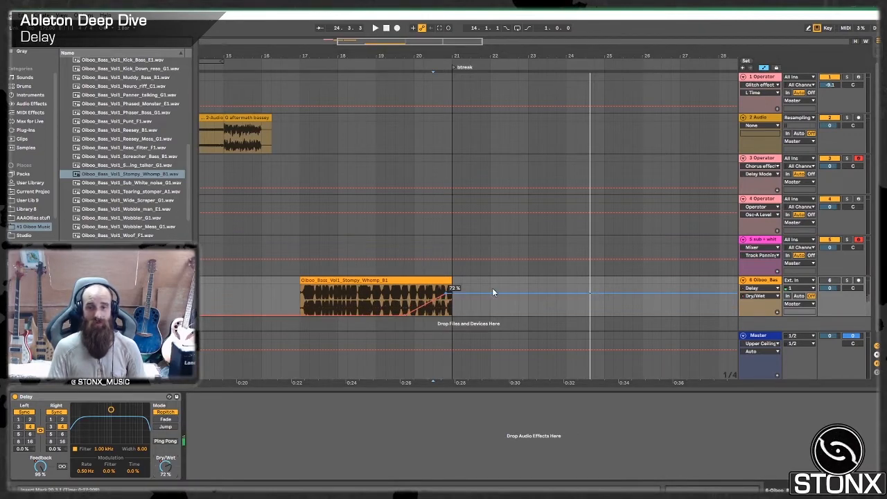
{"action": "left_click_drag", "start_coordinate": [605, 292], "coordinate": [604, 314]}
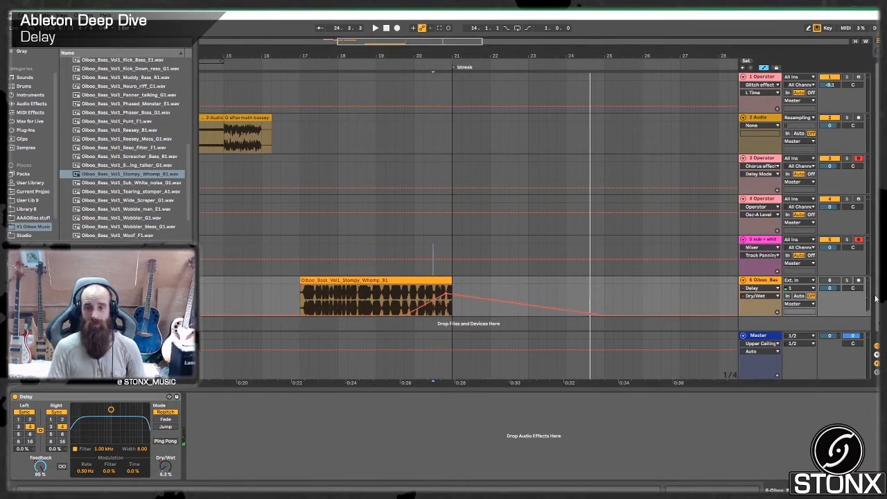
- Play back the transition from bar 19 to hear the Dry/Wet fade-out after the clip ends
{"action": "left_click", "coordinate": [399, 241]}
{"action": "key", "text": "space"}
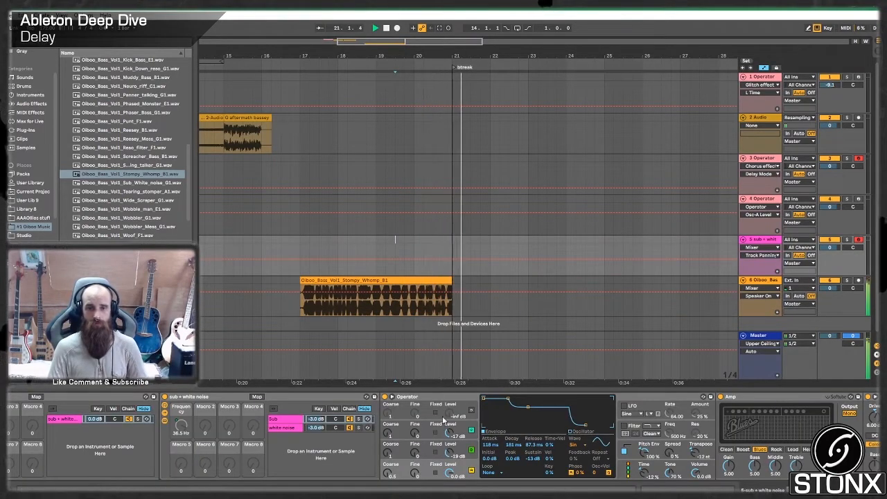
{"action": "left_click", "coordinate": [755, 282]}
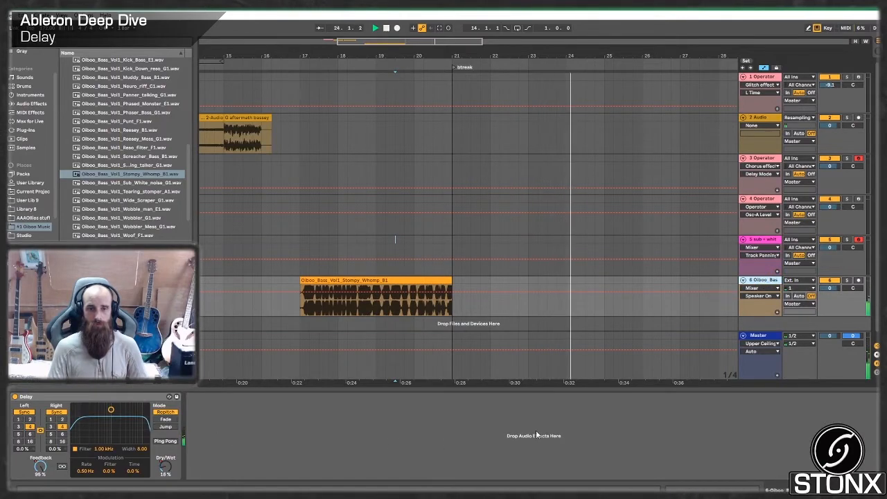
{"action": "key", "text": "space"}
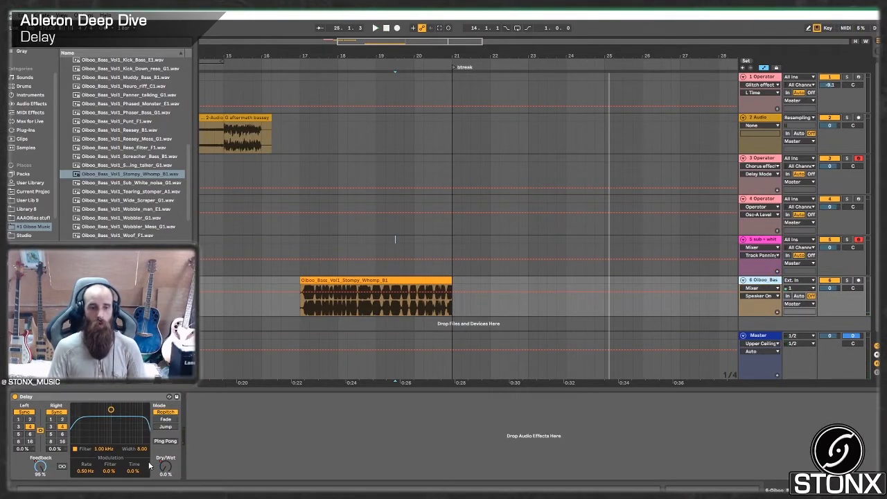
- Remove the Dry/Wet fade-out point near bar 25 and delete the Delay's Feedback automation
{"action": "right_click", "coordinate": [164, 467]}
{"action": "left_click", "coordinate": [202, 419]}
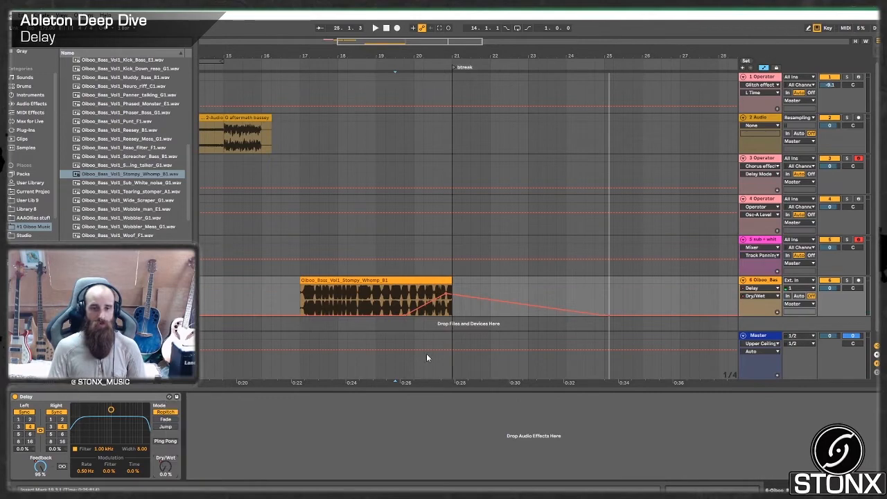
{"action": "left_click", "coordinate": [607, 311]}
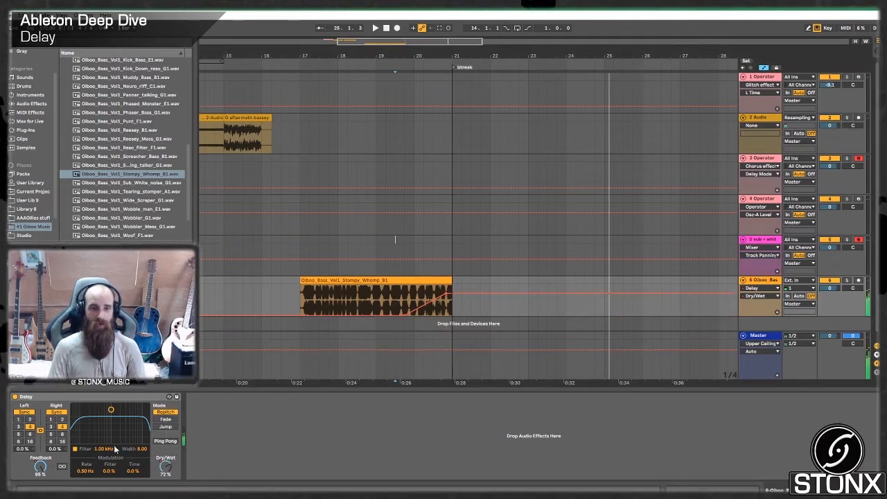
{"action": "right_click", "coordinate": [39, 469]}
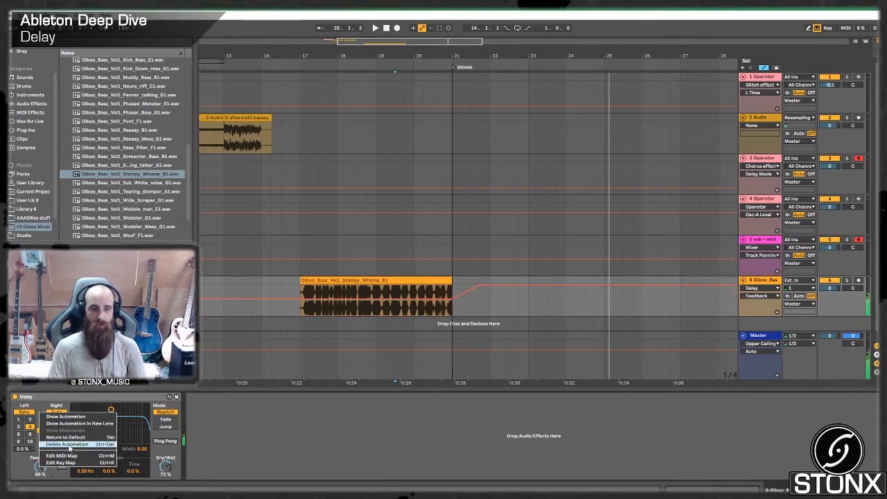
{"action": "left_click", "coordinate": [70, 444]}
- Audition the wash-out from bar 20 and raise the Delay's Feedback to 60%
{"action": "left_click", "coordinate": [441, 239]}
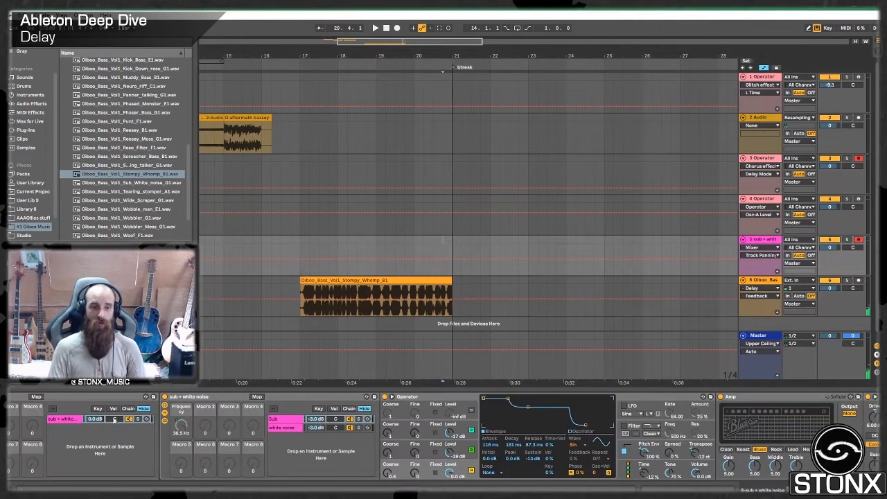
{"action": "left_click", "coordinate": [766, 280]}
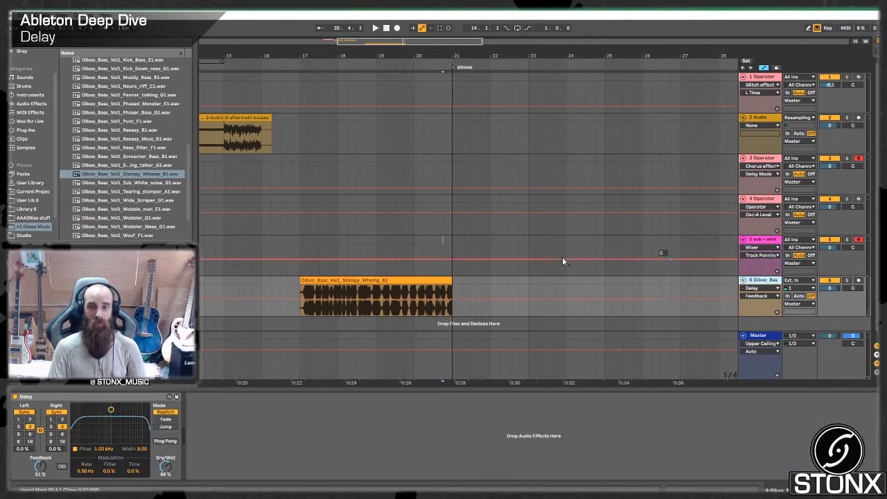
{"action": "left_click", "coordinate": [434, 247]}
{"action": "key", "text": "space"}
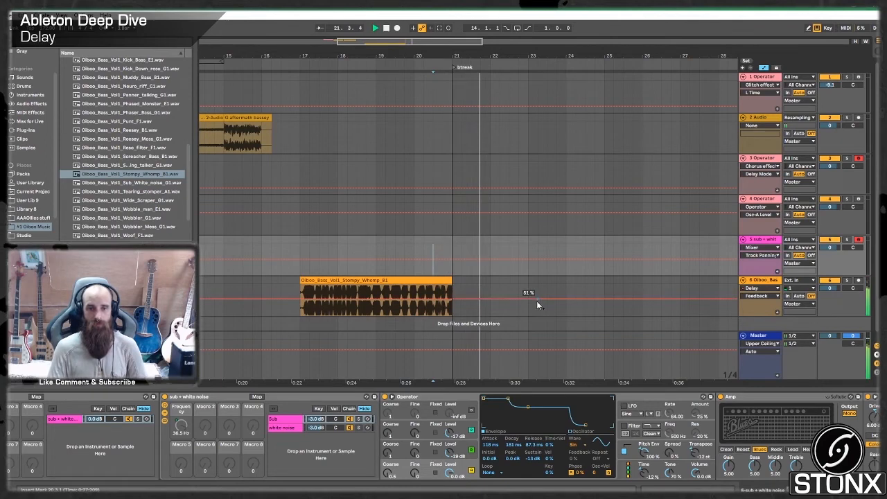
{"action": "left_click", "coordinate": [574, 300]}
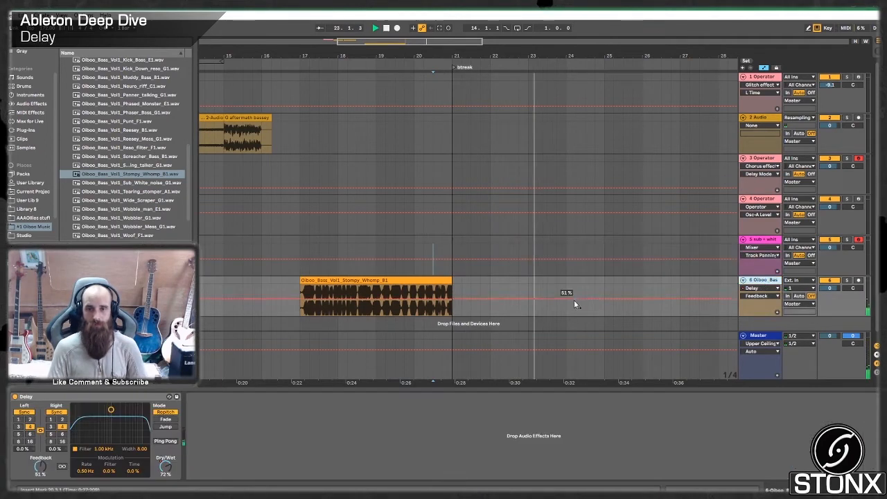
{"action": "key", "text": "space"}
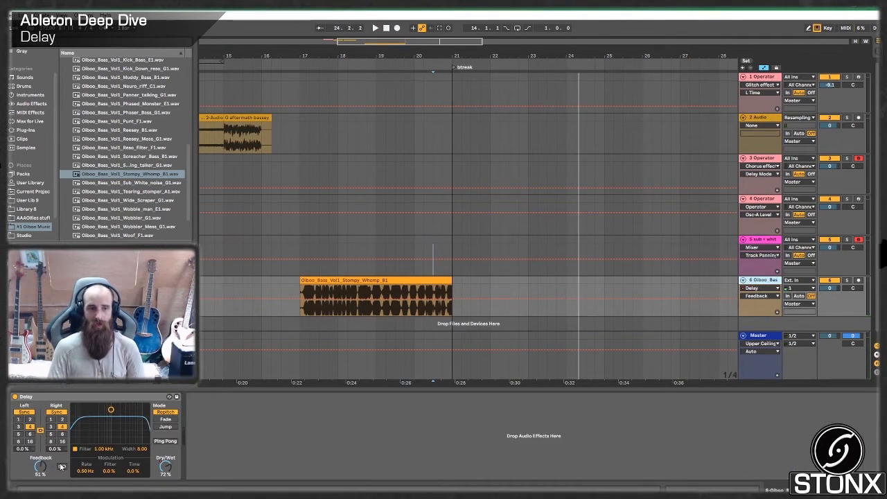
- Replay the transition from bar 20 to hear the longer delay tail after the break locator
{"action": "left_click", "coordinate": [432, 243]}
{"action": "key", "text": "space"}
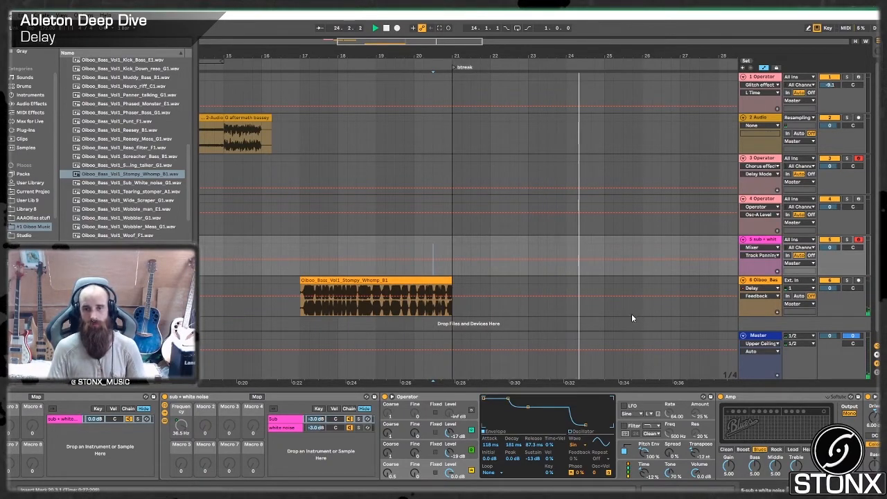
{"action": "key", "text": "space"}
{"action": "left_click", "coordinate": [699, 282]}
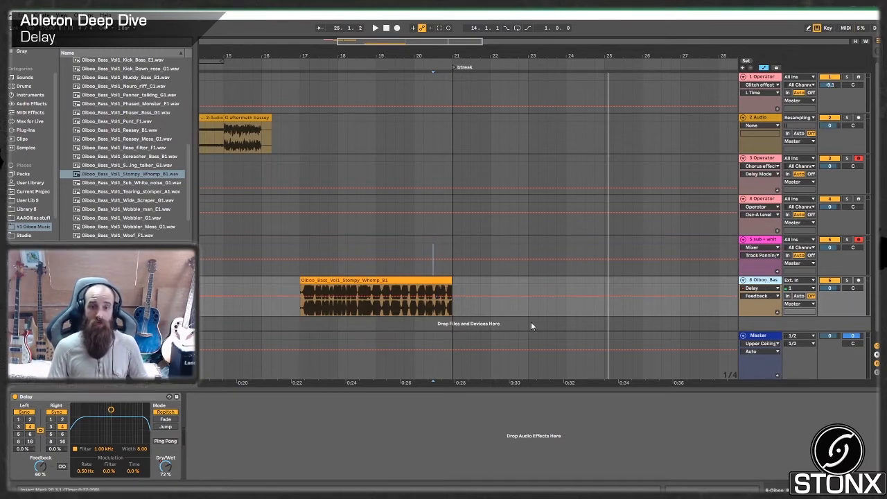
- Insert a new MIDI track below the bass sample and create an empty MIDI clip spanning bars 21 to 25
{"action": "right_click", "coordinate": [774, 321]}
{"action": "left_click", "coordinate": [799, 331]}
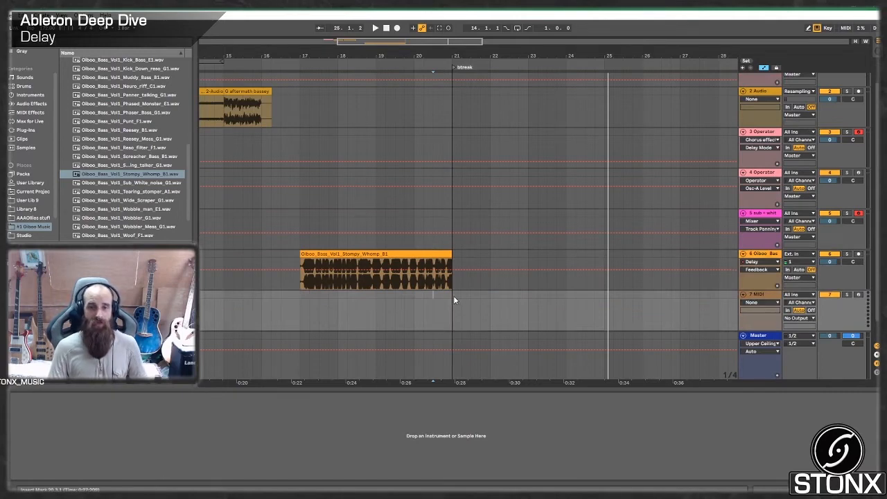
{"action": "left_click_drag", "start_coordinate": [454, 299], "coordinate": [620, 305]}
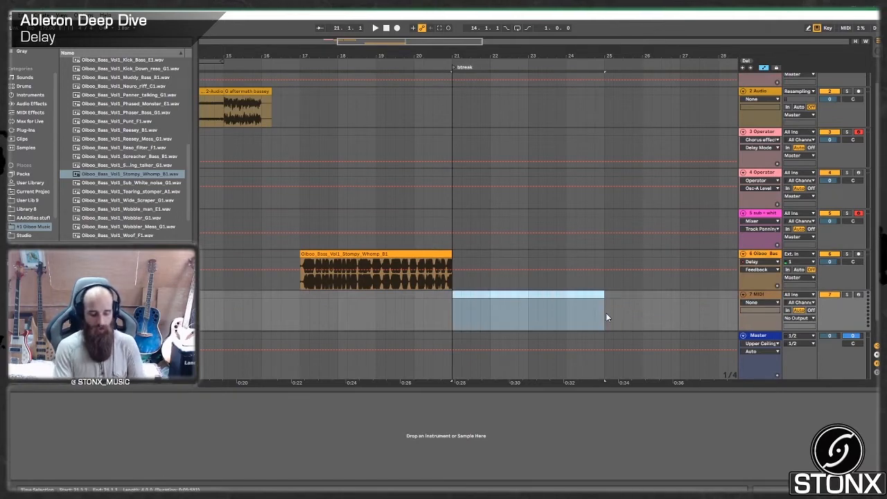
{"action": "key", "text": "ctrl+shift+m"}
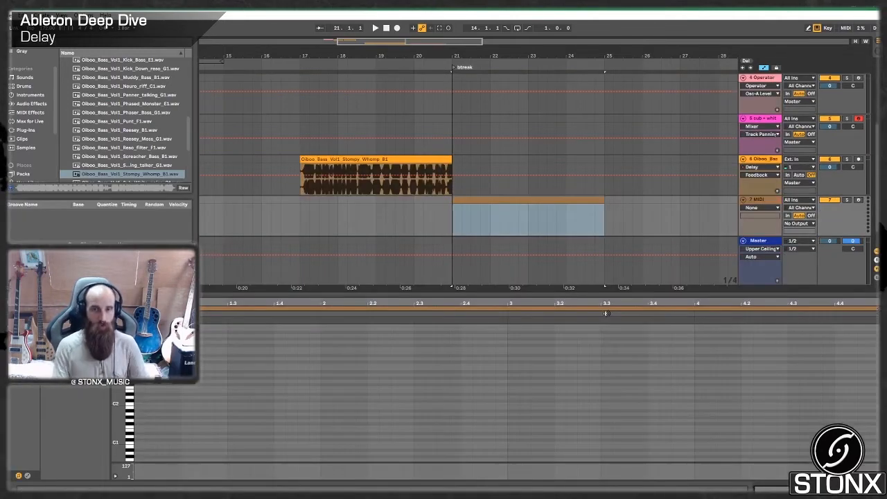
- Load Operator onto the new MIDI track and arm the track for recording
{"action": "left_click", "coordinate": [30, 96]}
{"action": "left_click", "coordinate": [108, 124]}
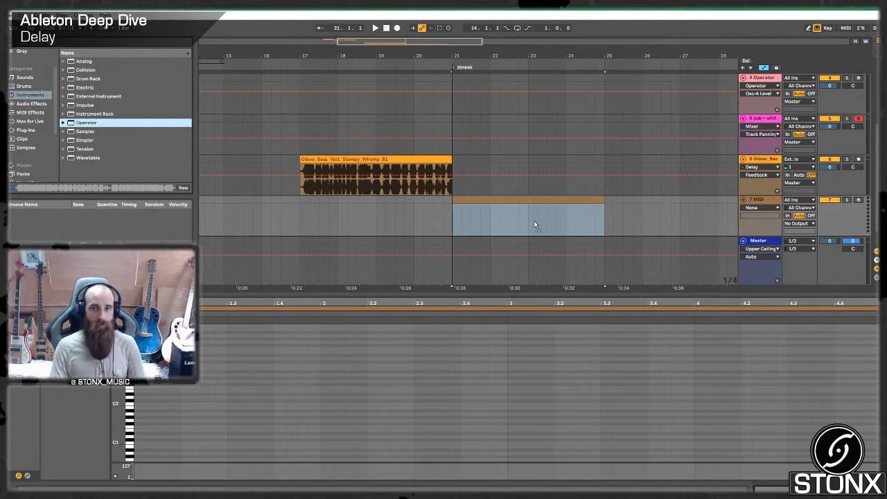
{"action": "key", "text": "Return"}
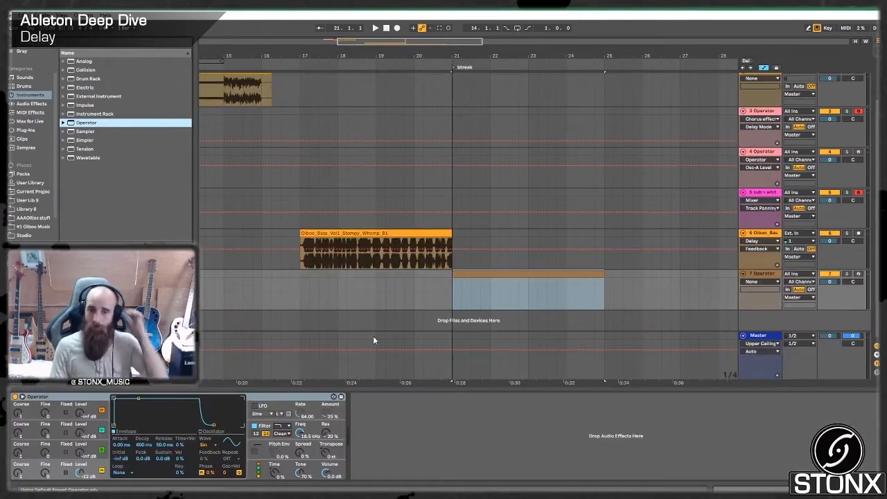
{"action": "left_click", "coordinate": [859, 274]}
- Shape Operator's envelope with a 4.32 s decay and -inf dB sustain, and set the oscillator wave to Tri
{"action": "left_click_drag", "start_coordinate": [138, 399], "coordinate": [144, 425]}
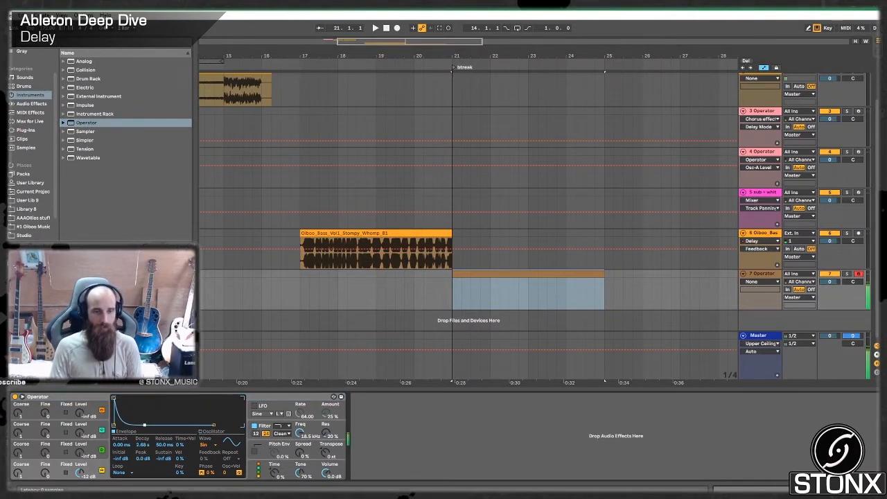
{"action": "left_click", "coordinate": [209, 445]}
{"action": "left_click", "coordinate": [220, 419]}
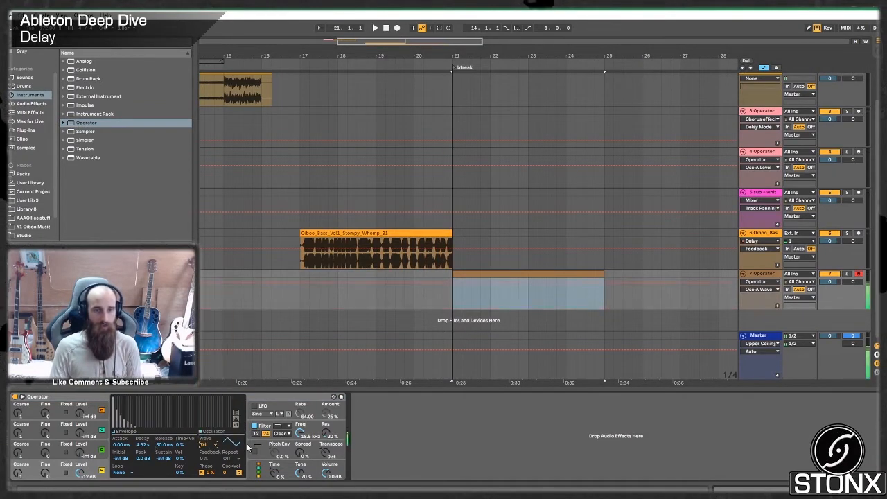
- Lower the computer keyboard's octave to C3, loop the new MIDI clip's four bars, open the clip and start playback
{"action": "key", "text": "z"}
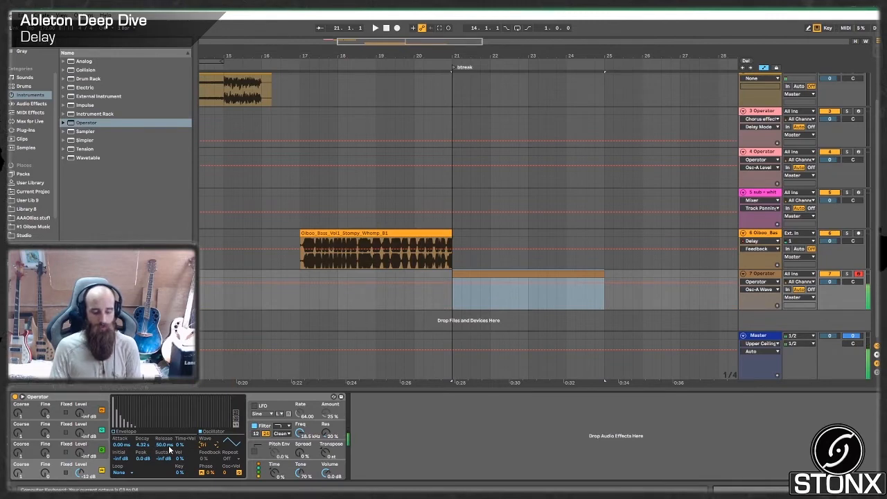
{"action": "key", "text": "ctrl+l"}
{"action": "double_click", "coordinate": [563, 272]}
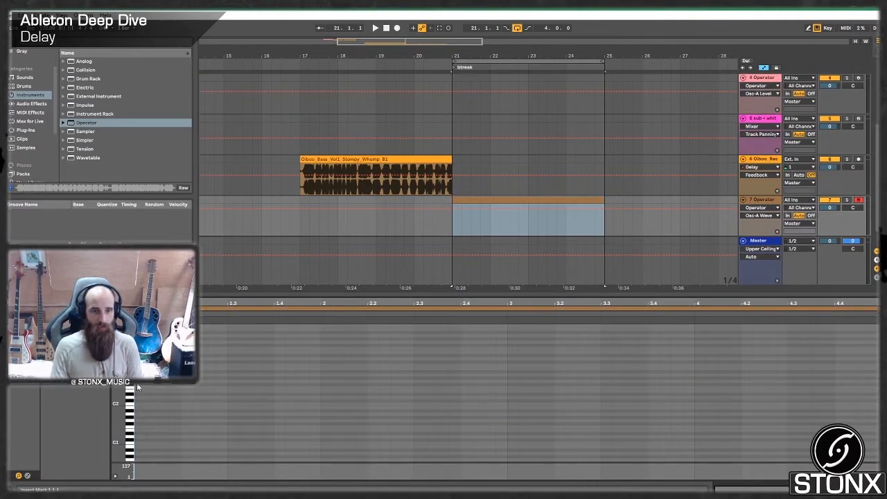
{"action": "key", "text": "space"}
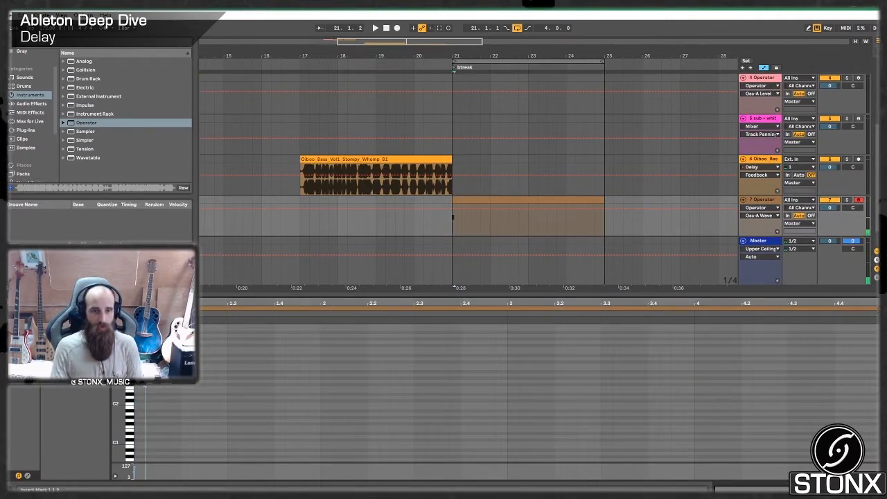
- Step-record a melody of quarter notes across the four-bar Operator clip and play it back
{"action": "key", "text": "Right"}
{"action": "key", "text": "Right"}
{"action": "key", "text": "Right"}
{"action": "key", "text": "Right"}
{"action": "key", "text": "Right"}
{"action": "key", "text": "Right"}
{"action": "key", "text": "Right"}
{"action": "key", "text": "Right"}
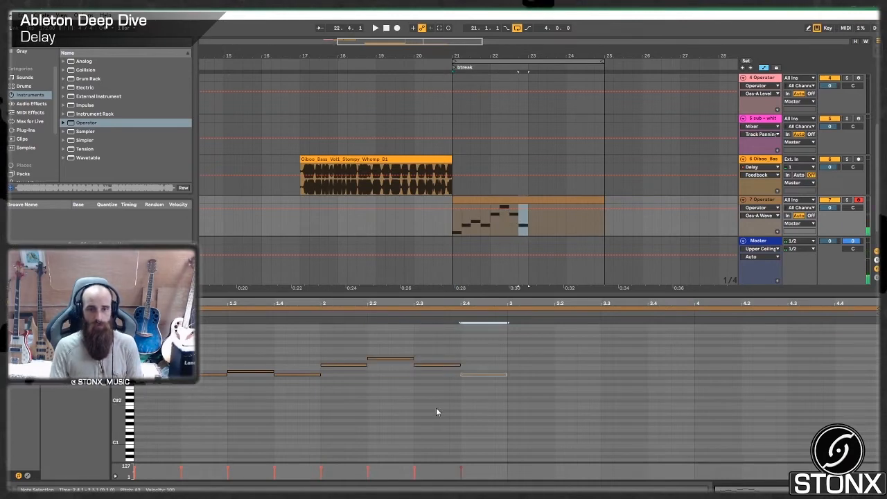
{"action": "key", "text": "Right"}
{"action": "key", "text": "Right"}
{"action": "key", "text": "Right"}
{"action": "key", "text": "Right"}
{"action": "key", "text": "Right"}
{"action": "key", "text": "Right"}
{"action": "key", "text": "Right"}
{"action": "key", "text": "Right"}
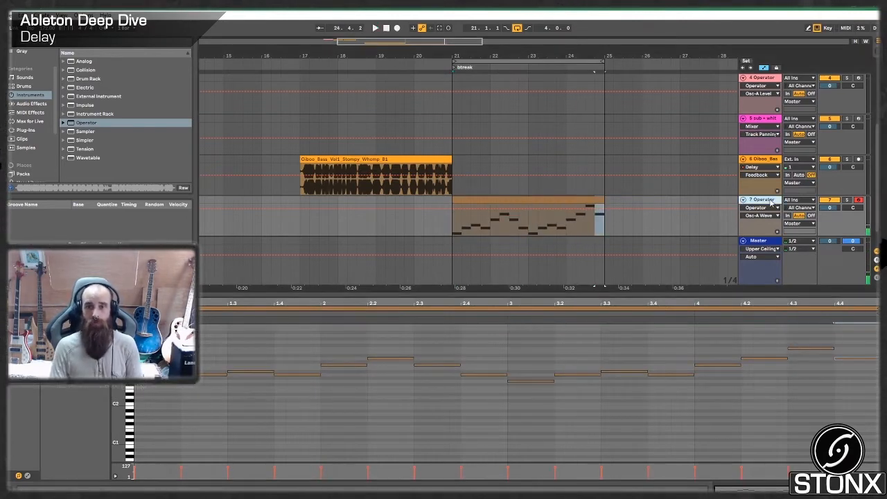
{"action": "left_click", "coordinate": [583, 203]}
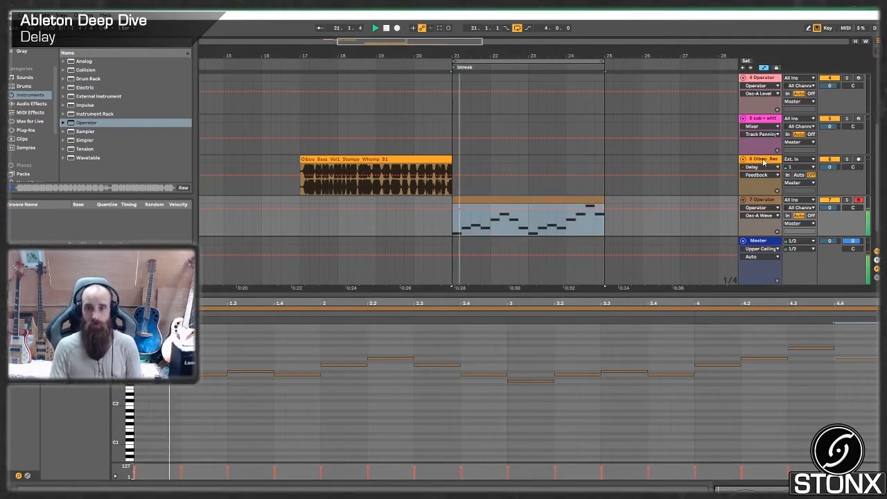
- Copy the Delay device from the bass track onto the new Operator track
{"action": "left_click", "coordinate": [765, 161]}
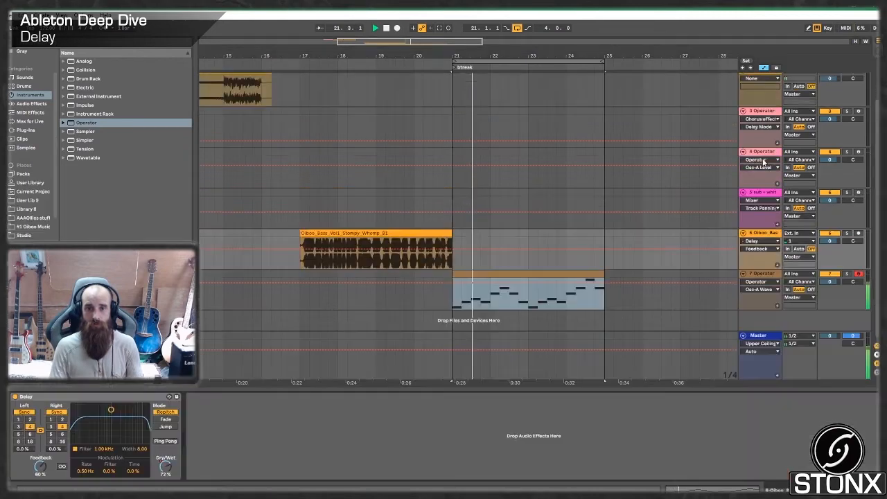
{"action": "left_click", "coordinate": [108, 395]}
{"action": "key", "text": "space"}
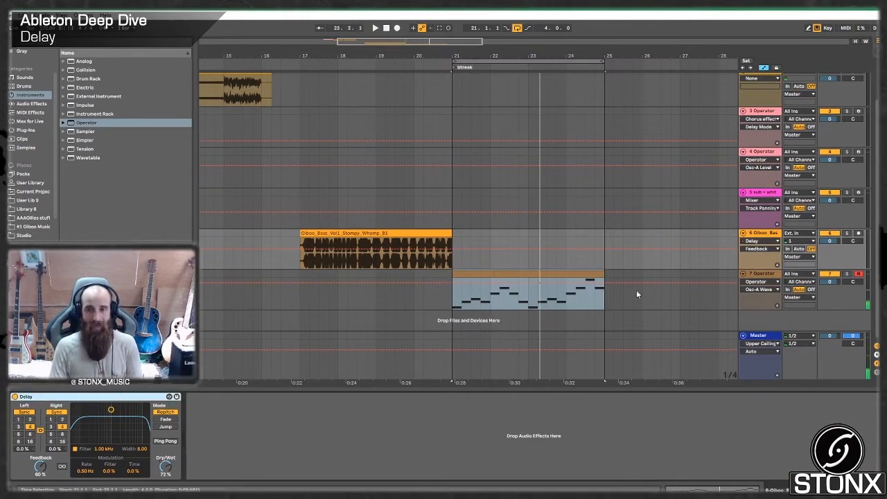
{"action": "left_click", "coordinate": [762, 276]}
{"action": "left_click", "coordinate": [392, 457]}
{"action": "key", "text": "ctrl+v"}
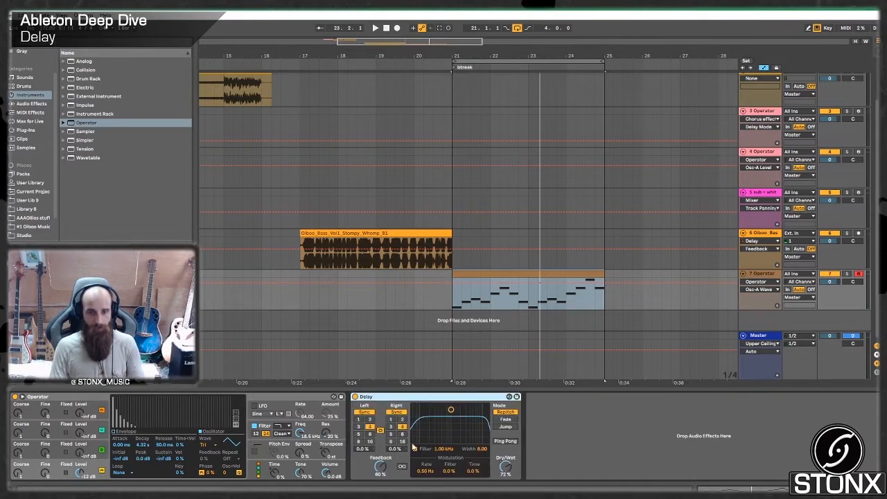
- Enable Ping Pong on the Operator's Delay, set its left delay time to 8 sixteenths, and play the loop
{"action": "left_click", "coordinate": [504, 441]}
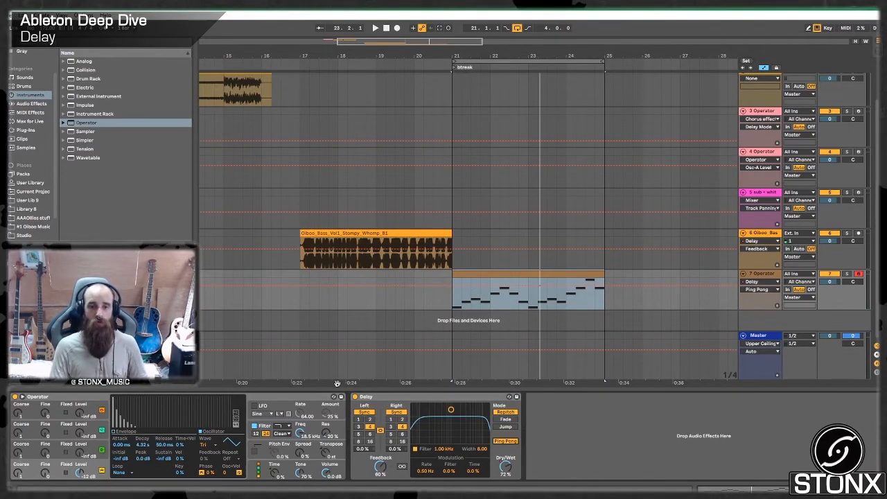
{"action": "left_click", "coordinate": [368, 441]}
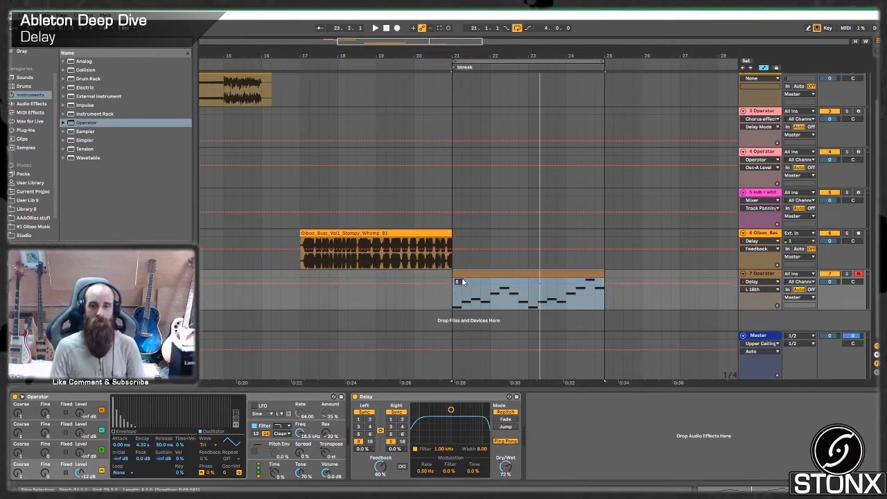
{"action": "key", "text": "space"}
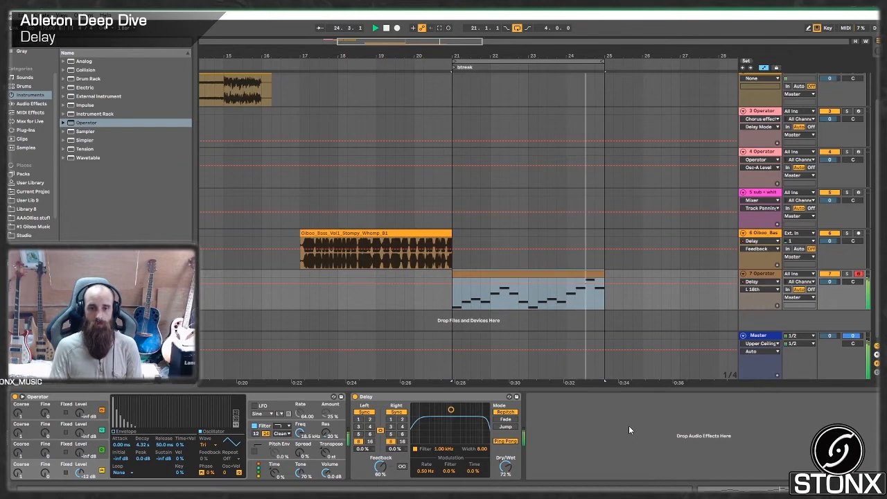
- Set the Delay's filter to 3.88 kHz with 2.85 width, its filter modulation to 73%, and Dry/Wet to 59%
{"action": "left_click_drag", "start_coordinate": [451, 410], "coordinate": [468, 430]}
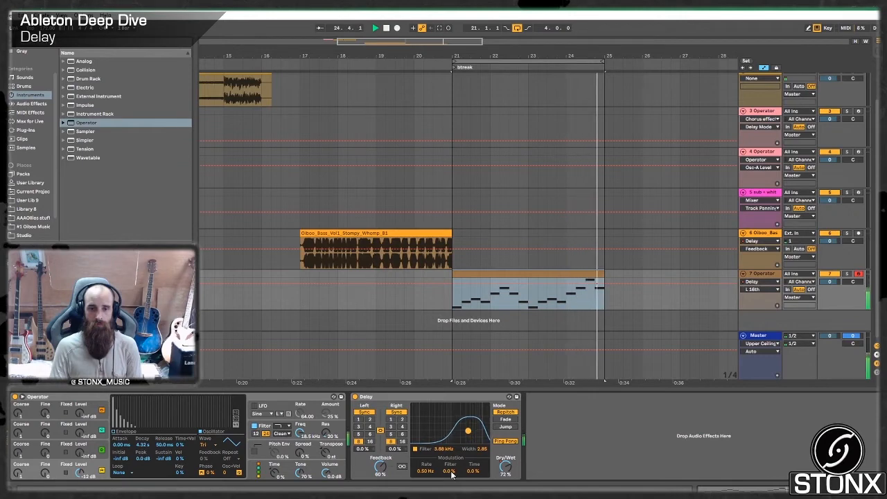
{"action": "left_click_drag", "start_coordinate": [450, 471], "coordinate": [450, 433]}
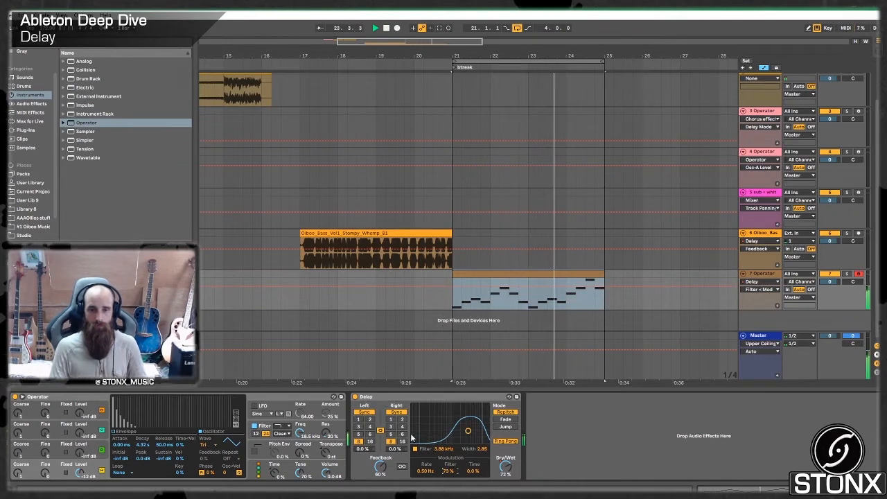
{"action": "right_click", "coordinate": [505, 466]}
{"action": "left_click", "coordinate": [531, 441]}
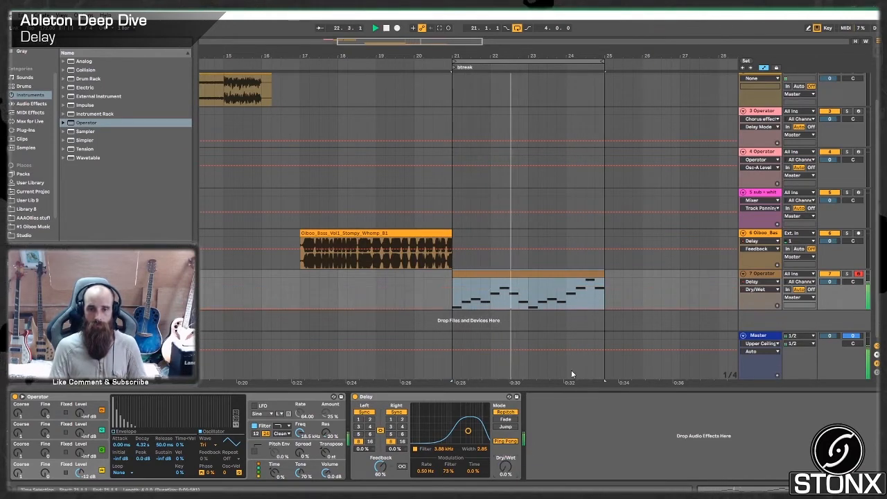
{"action": "key", "text": "space"}
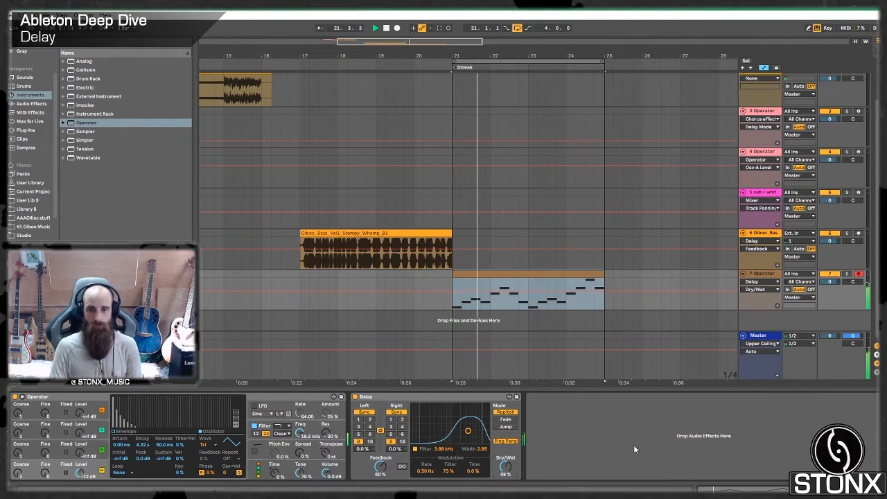
- Duplicate the Operator track, keeping only a copy of its clip at bars 25 to 29 on the new track
{"action": "left_click", "coordinate": [614, 280]}
{"action": "key", "text": "space"}
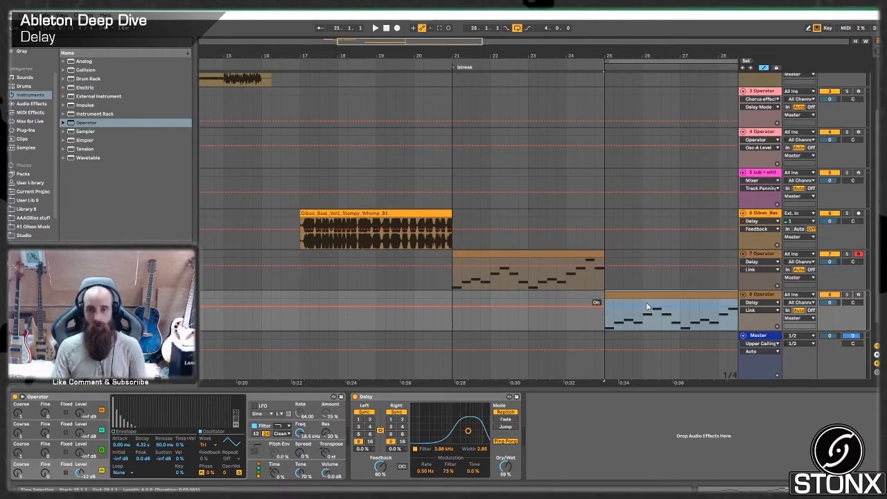
{"action": "left_click", "coordinate": [642, 296]}
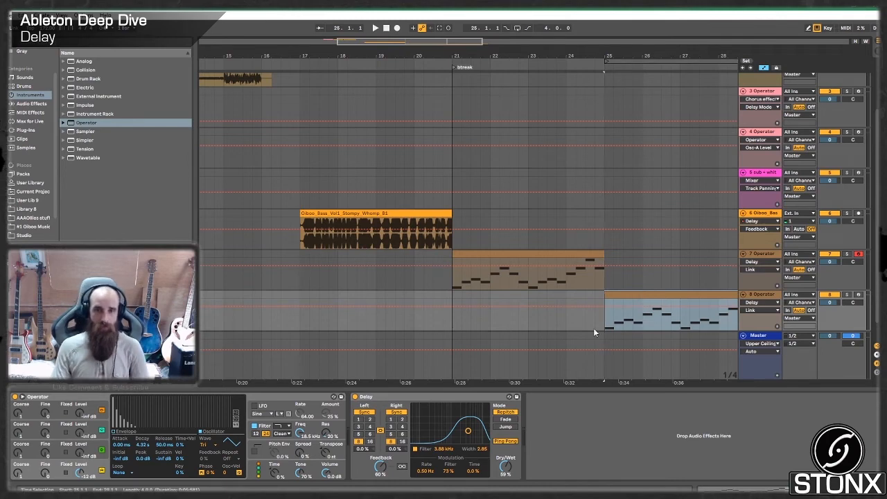
- Unlink the duplicate's Delay channels, set left to 3 and right to 5 sixteenths, and play bars 25 to 29 looped
{"action": "left_click", "coordinate": [380, 431]}
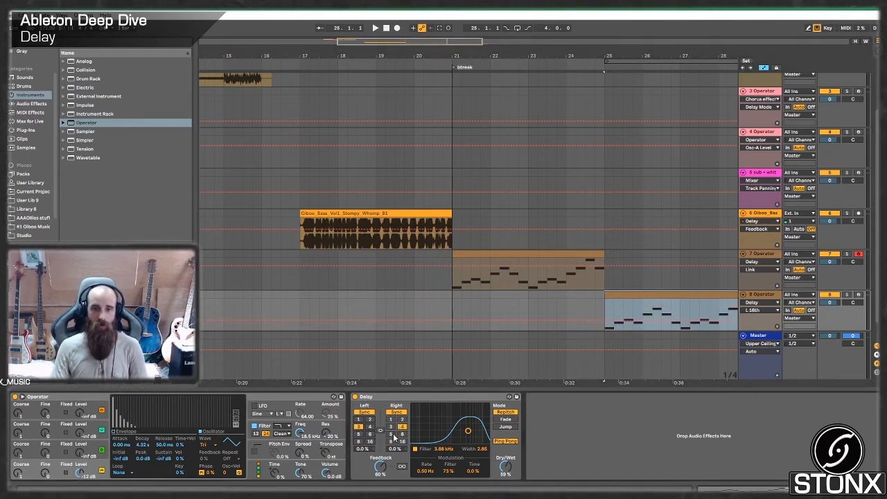
{"action": "left_click", "coordinate": [392, 435]}
{"action": "key", "text": "space"}
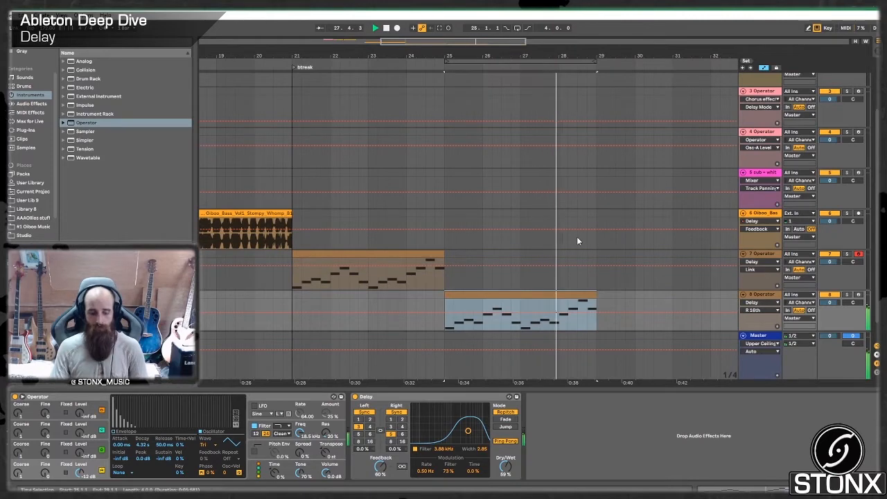
{"action": "key", "text": "ctrl+l"}
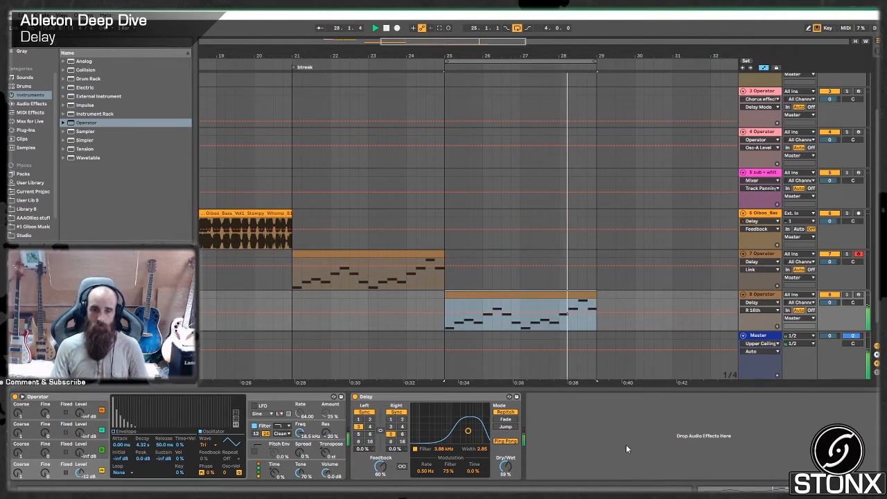
- Set the Delay's filter to 4.65 kHz with 3.07 width and its time modulation to 44%, using Fade mode
{"action": "left_click_drag", "start_coordinate": [468, 431], "coordinate": [421, 440]}
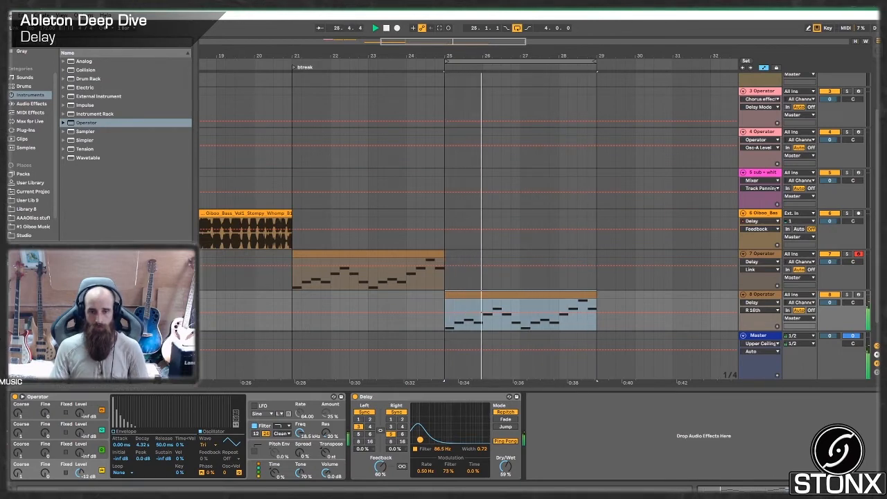
{"action": "left_click_drag", "start_coordinate": [420, 440], "coordinate": [470, 430]}
{"action": "left_click_drag", "start_coordinate": [476, 476], "coordinate": [476, 443]}
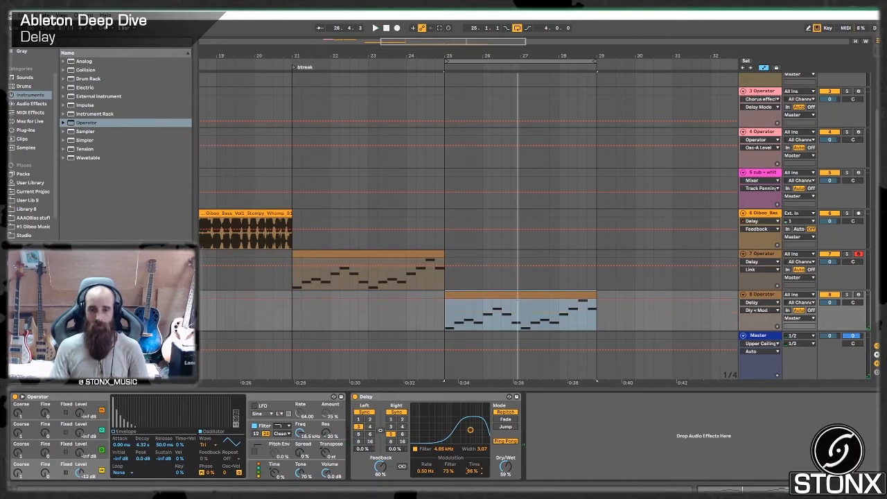
{"action": "left_click_drag", "start_coordinate": [475, 474], "coordinate": [475, 480]}
{"action": "key", "text": "space"}
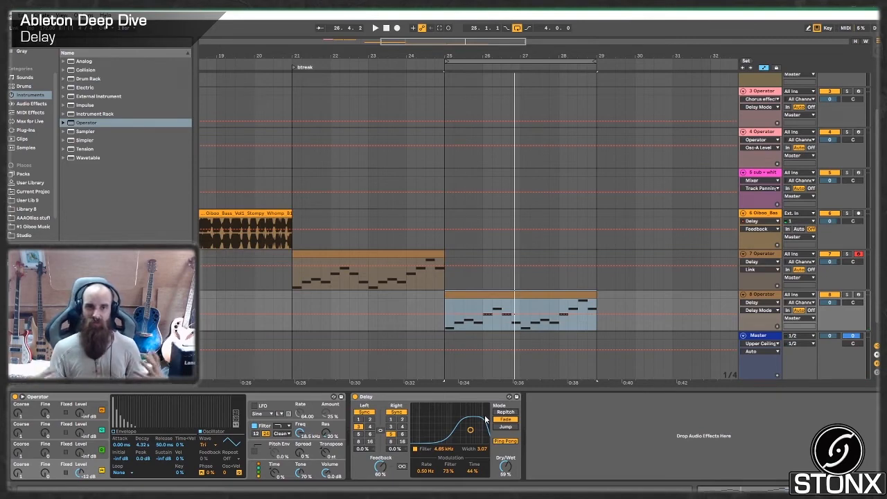
- Set the Delay's modulation to a 5.73 Hz rate, 31% filter and 27% time, and reset Dry/Wet to 0%
{"action": "key", "text": "space"}
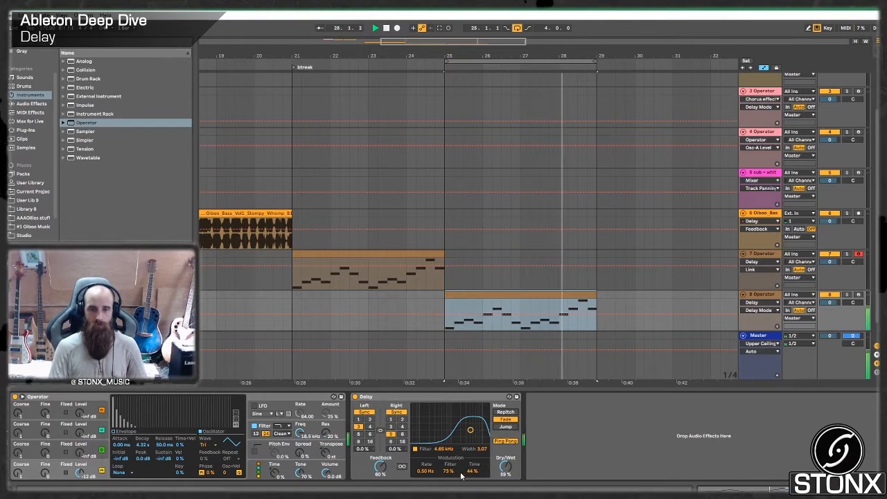
{"action": "left_click_drag", "start_coordinate": [450, 472], "coordinate": [426, 416]}
{"action": "left_click_drag", "start_coordinate": [427, 473], "coordinate": [426, 496]}
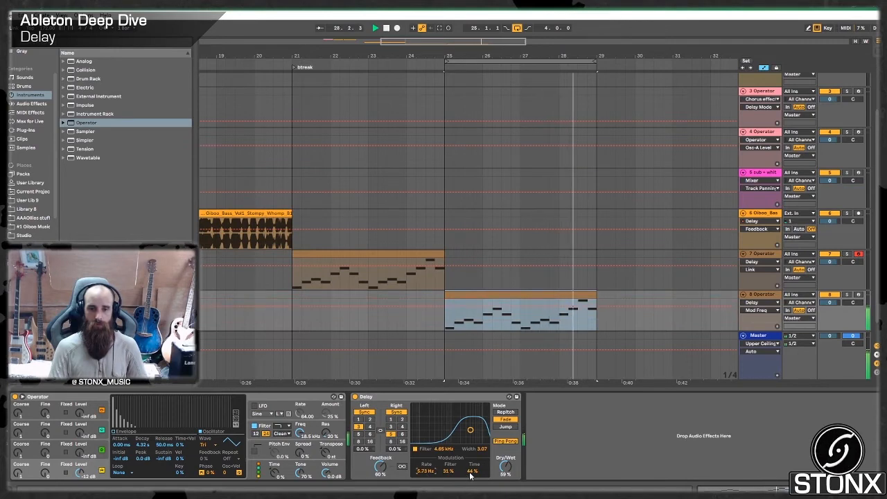
{"action": "left_click_drag", "start_coordinate": [471, 473], "coordinate": [471, 492]}
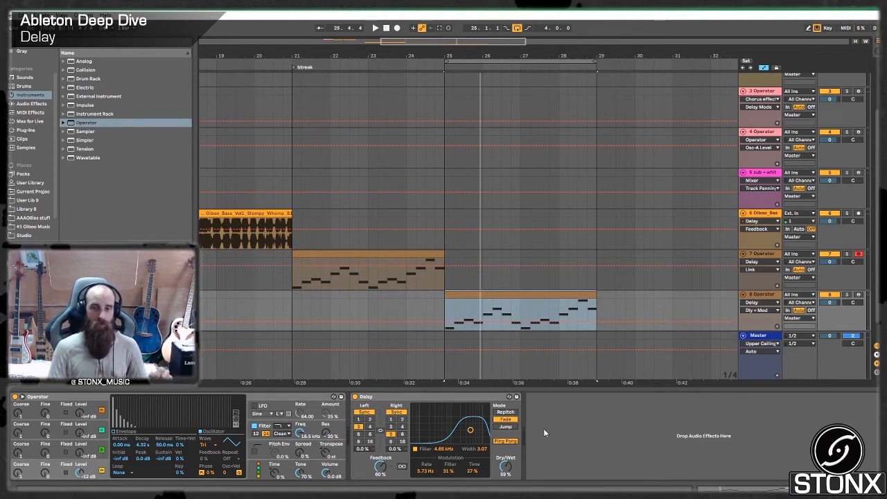
{"action": "left_click", "coordinate": [510, 471]}
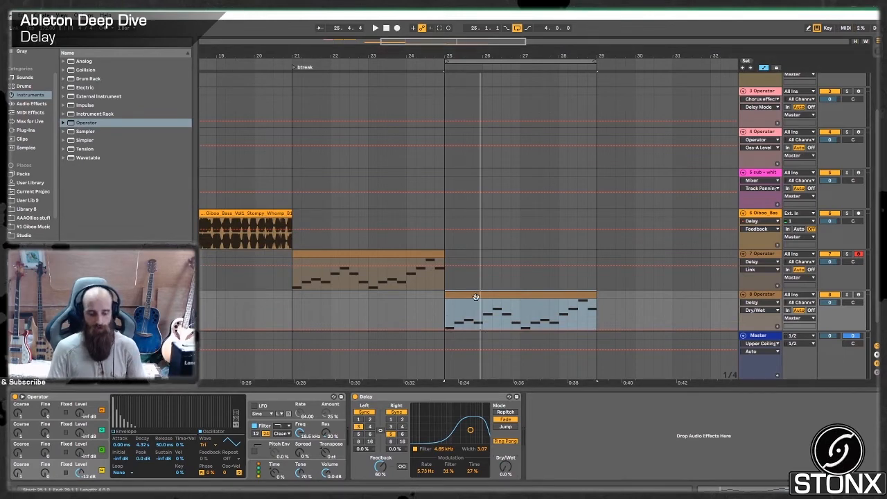
- Duplicate the new Operator clip three times to fill bars 25 to 41 and loop all four clips
{"action": "key", "text": "ctrl+d"}
{"action": "key", "text": "ctrl+d"}
{"action": "key", "text": "ctrl+d"}
{"action": "scroll", "coordinate": [329, 286], "scroll_direction": "down", "scroll_amount": 5}
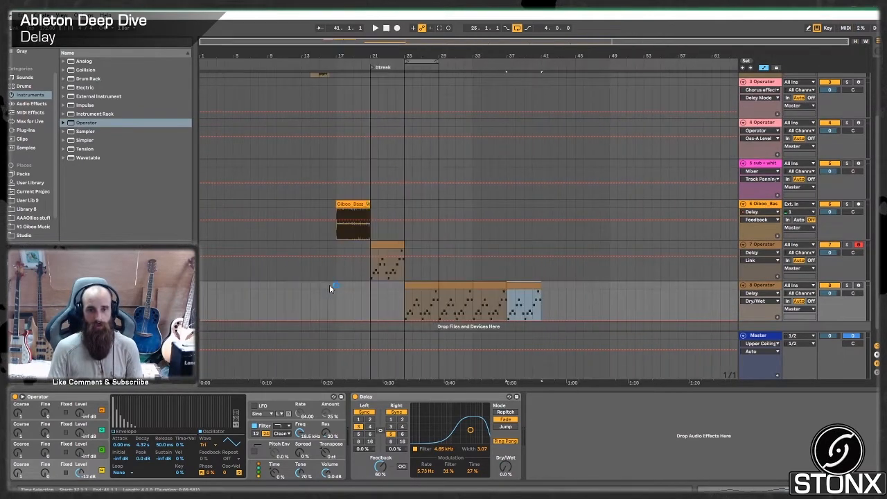
{"action": "left_click", "coordinate": [427, 282], "text": "shift"}
{"action": "key", "text": "ctrl+l"}
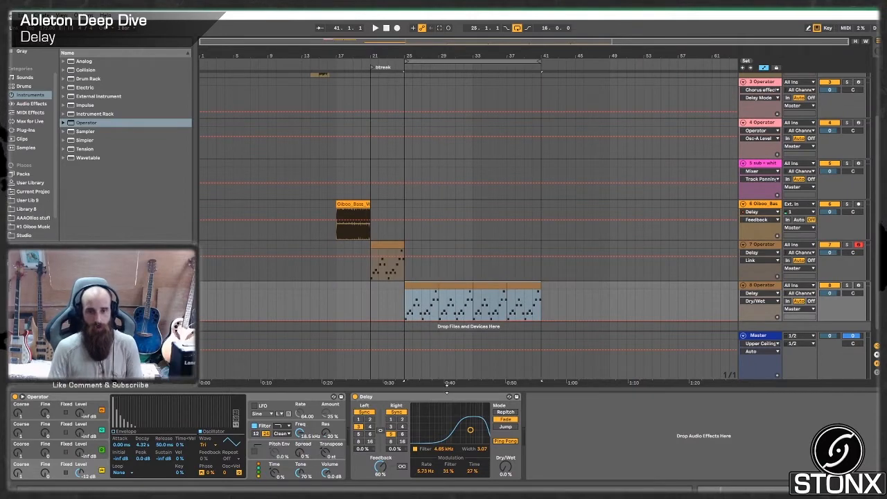
- Automate the Delay's Dry/Wet on the duplicated Operator track to ramp from 0% near bar 26 to 100% at bar 37
{"action": "right_click", "coordinate": [506, 470]}
{"action": "left_click", "coordinate": [531, 422]}
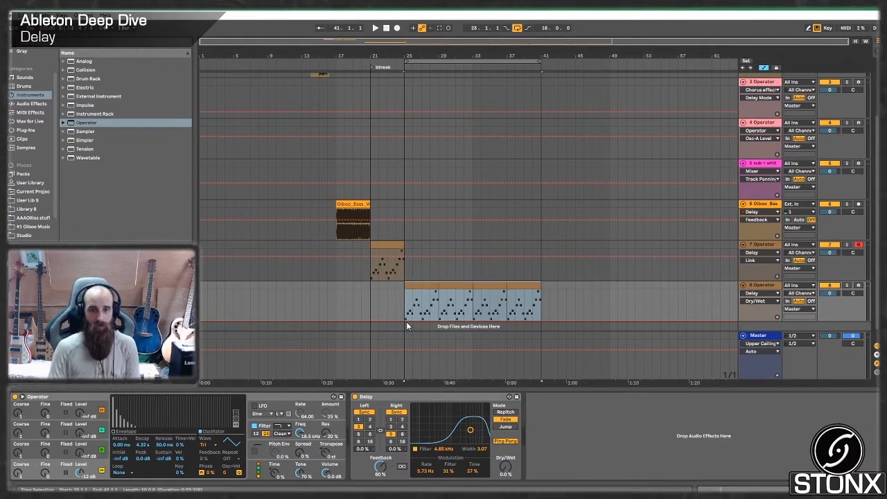
{"action": "scroll", "coordinate": [407, 321], "scroll_direction": "up", "scroll_amount": 2}
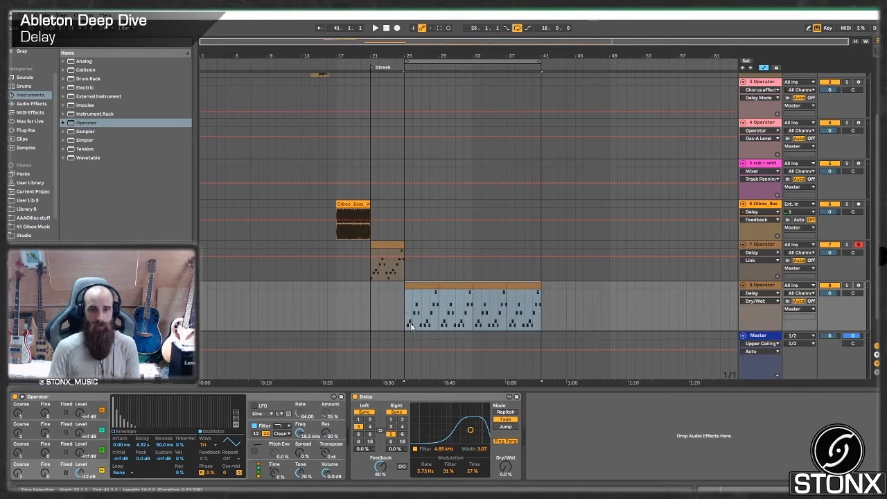
{"action": "scroll", "coordinate": [408, 321], "scroll_direction": "down", "scroll_amount": 1}
{"action": "left_click", "coordinate": [417, 329]}
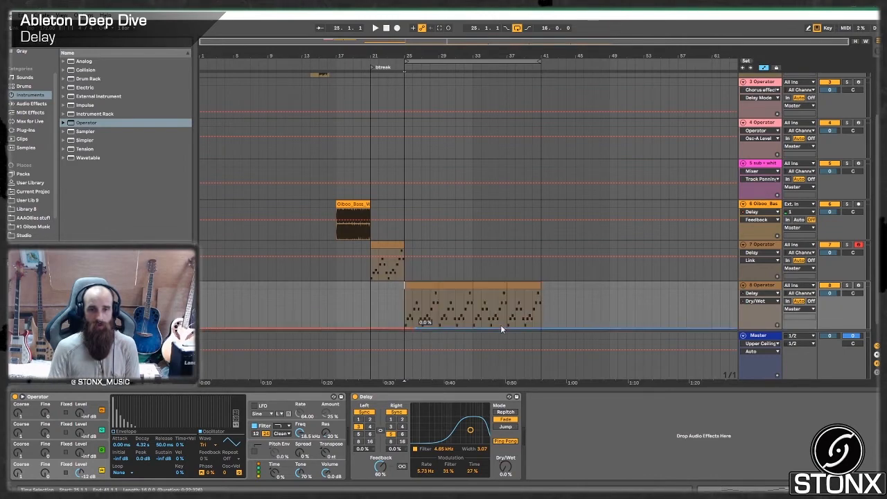
{"action": "left_click_drag", "start_coordinate": [510, 328], "coordinate": [507, 291]}
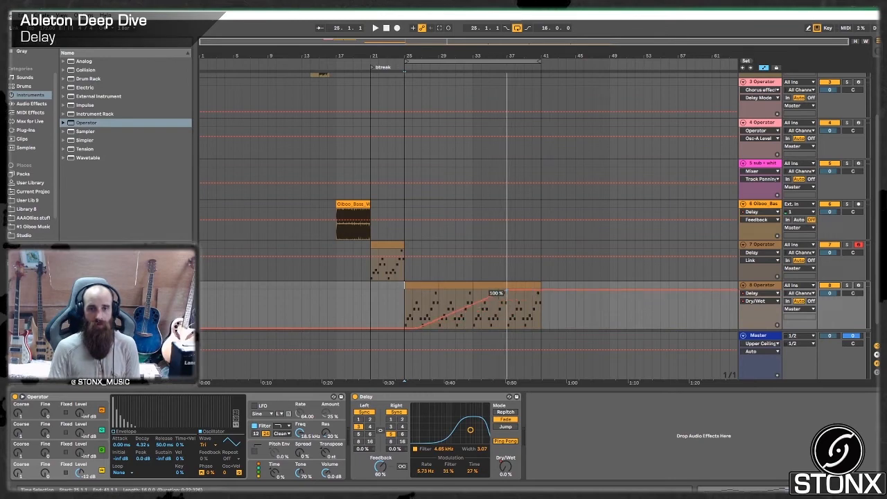
- Loop the last Operator clip at bars 37 to 41 and play the build-up from bar 25
{"action": "left_click", "coordinate": [517, 285]}
{"action": "key", "text": "ctrl+l"}
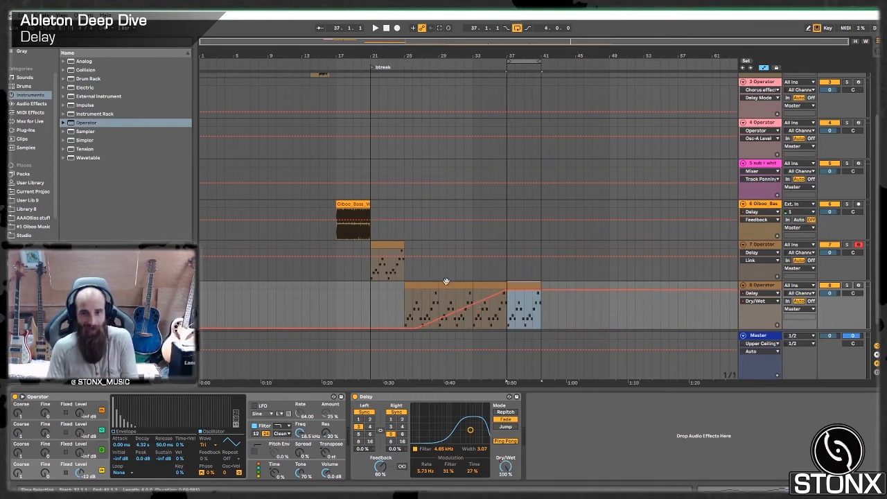
{"action": "left_click", "coordinate": [405, 300]}
{"action": "key", "text": "space"}
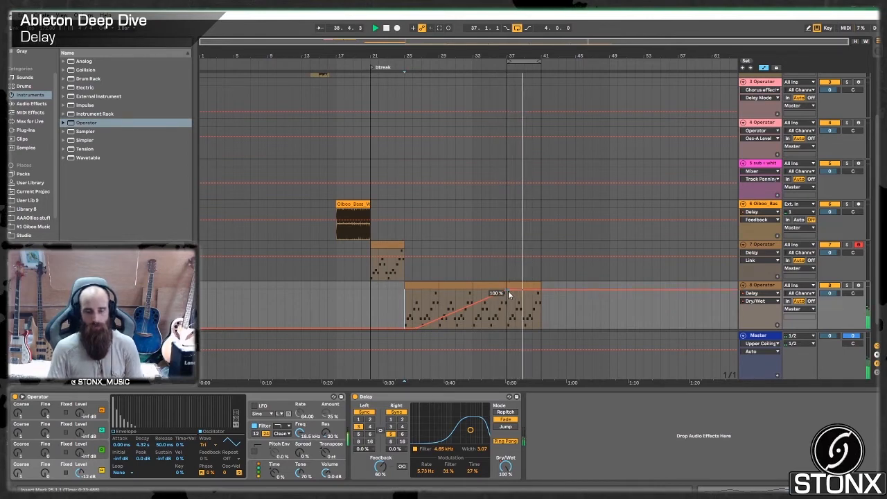
- Stop playback and lower the end point of the Dry/Wet automation ramp to 58%
{"action": "key", "text": "space"}
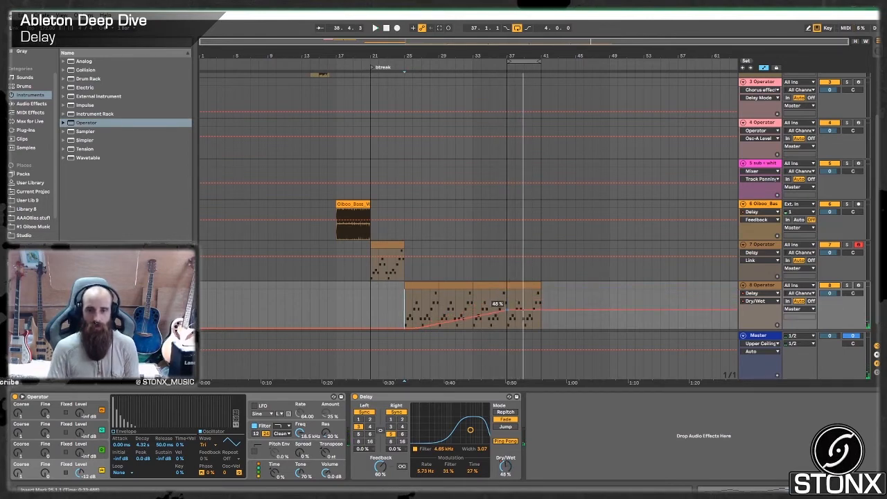
{"action": "left_click_drag", "start_coordinate": [501, 309], "coordinate": [501, 306]}
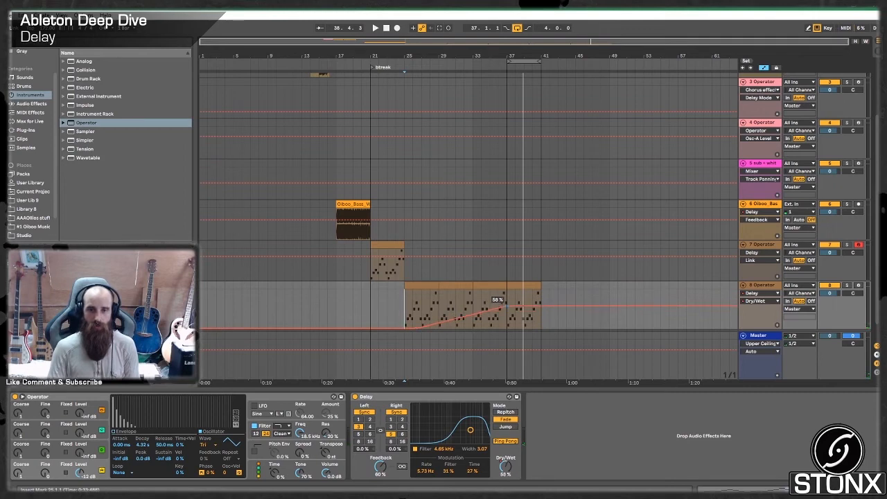
{"action": "left_click", "coordinate": [481, 276]}
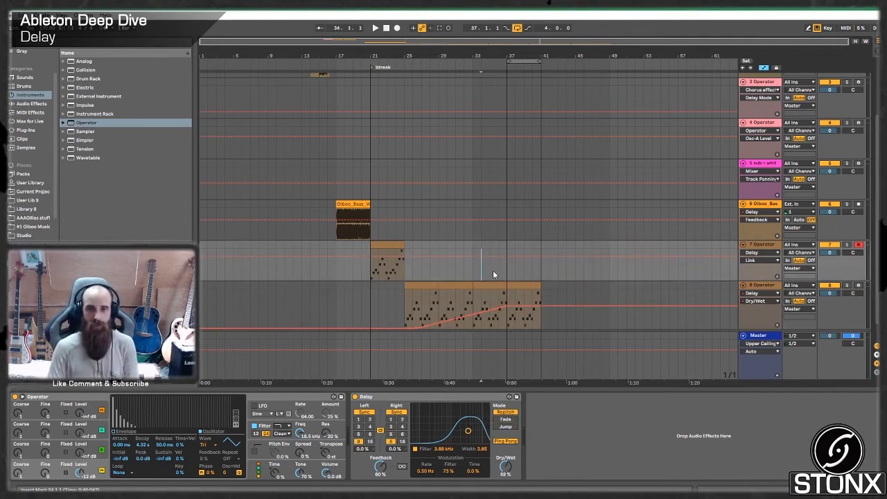
{"action": "left_click", "coordinate": [403, 302]}
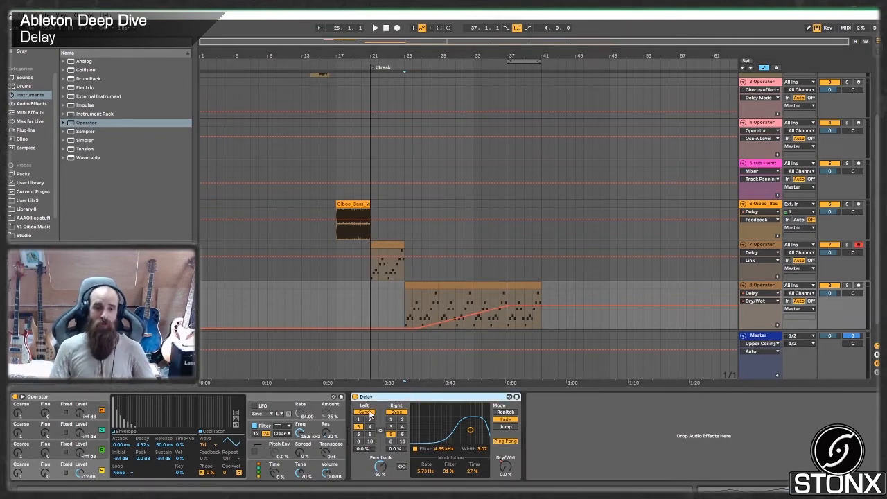
{"action": "scroll", "coordinate": [644, 209], "scroll_direction": "up", "scroll_amount": 3}
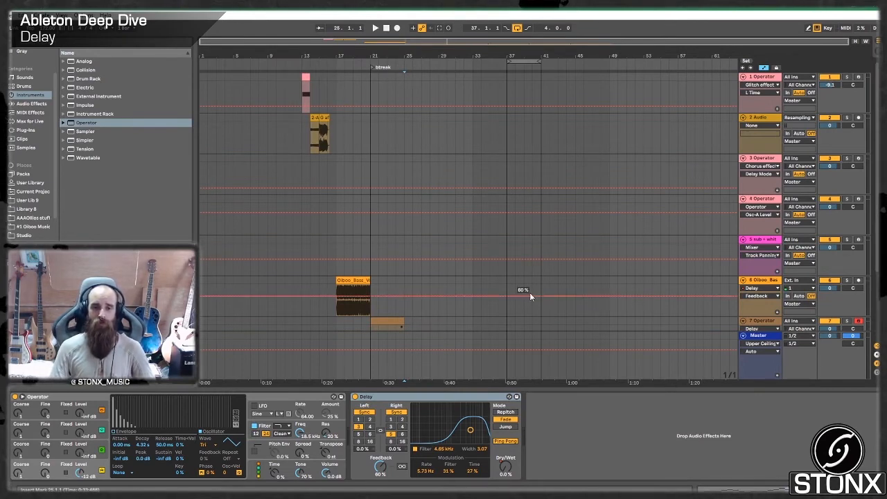
{"action": "scroll", "coordinate": [527, 291], "scroll_direction": "down", "scroll_amount": 3}
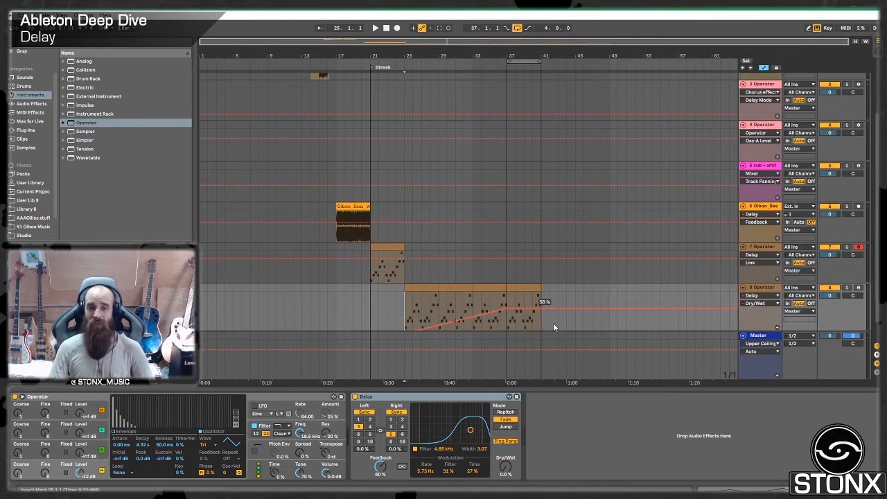
- Duplicate the first Operator track with the Glitch effect and place a copy of its bar 13 clip at bar 50
{"action": "scroll", "coordinate": [667, 246], "scroll_direction": "up", "scroll_amount": 3}
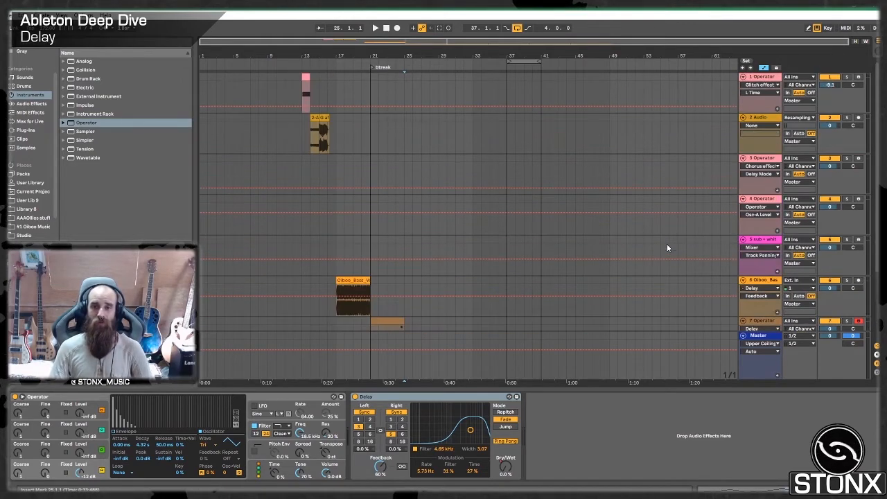
{"action": "right_click", "coordinate": [762, 83]}
{"action": "left_click", "coordinate": [797, 96]}
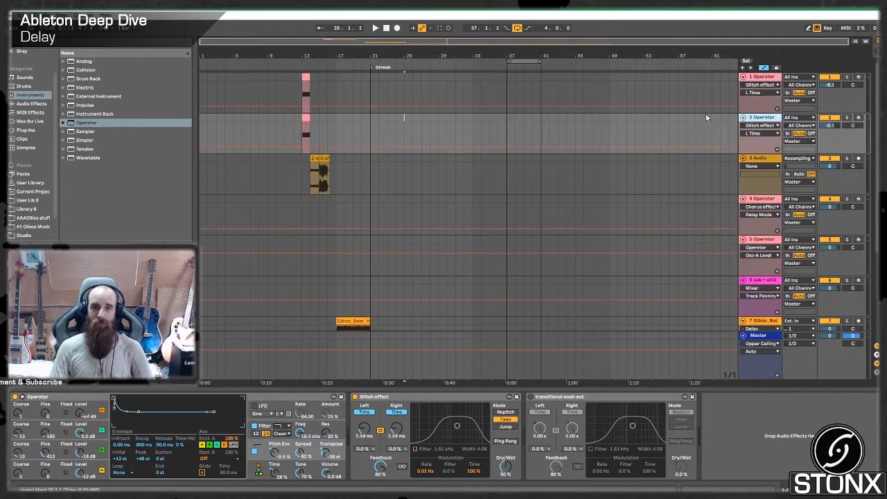
{"action": "left_click_drag", "start_coordinate": [306, 116], "coordinate": [621, 128]}
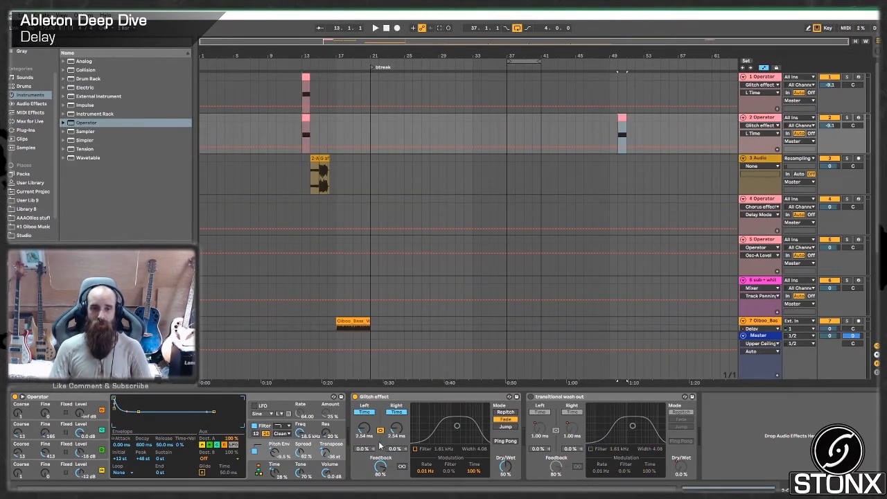
- Duplicate the bar 50 clip up to bar 56, consolidating the copies into one looped clip
{"action": "left_click", "coordinate": [622, 119]}
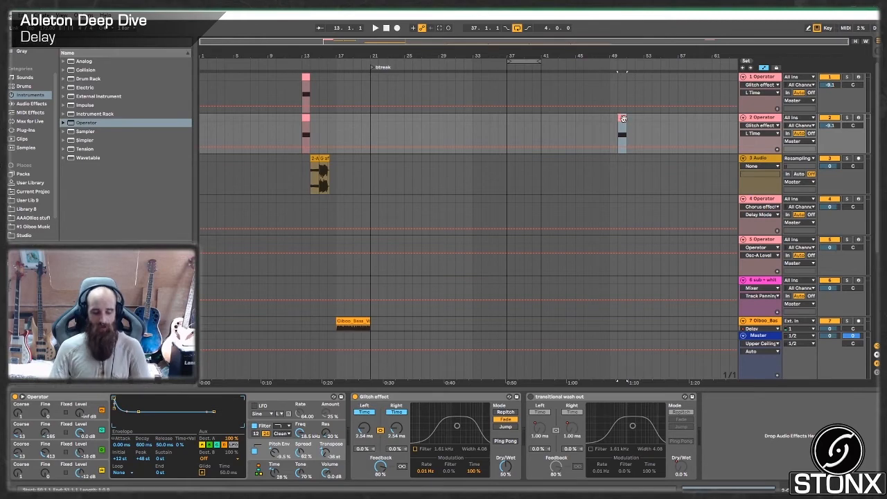
{"action": "key", "text": "ctrl+d"}
{"action": "key", "text": "ctrl+d"}
{"action": "key", "text": "ctrl+d"}
{"action": "key", "text": "ctrl+d"}
{"action": "key", "text": "ctrl+d"}
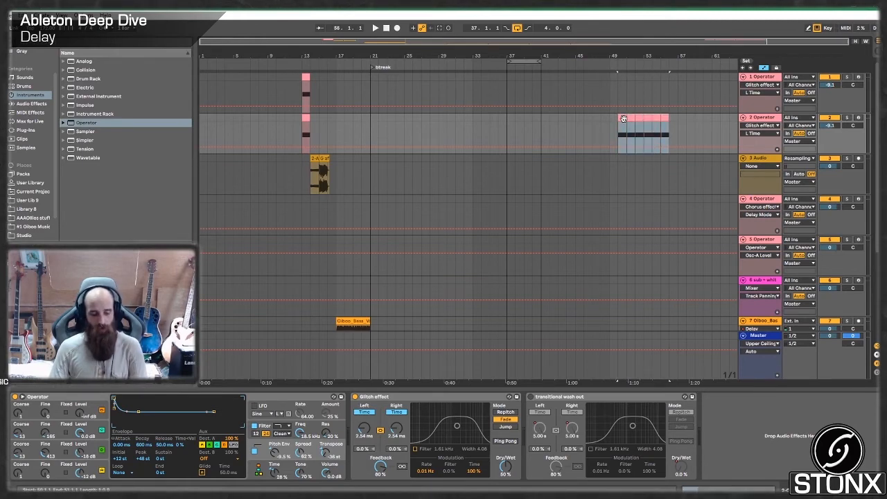
{"action": "key", "text": "ctrl+j"}
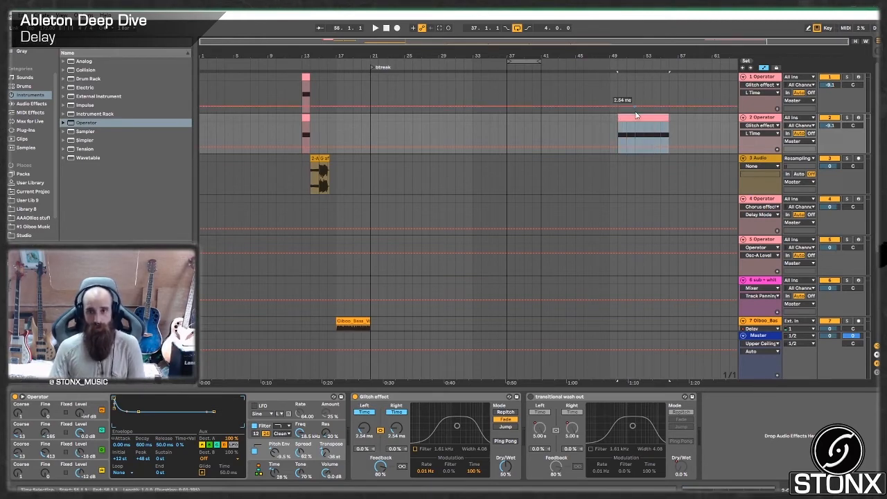
{"action": "key", "text": "ctrl+l"}
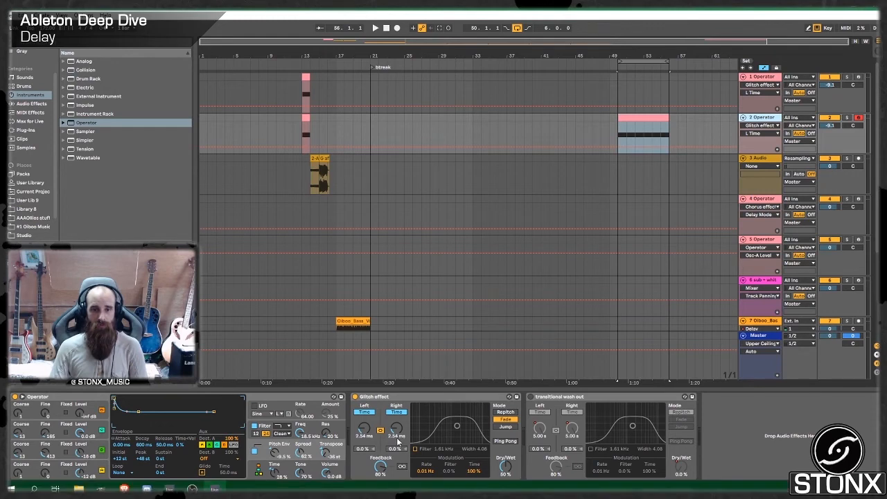
{"action": "left_click", "coordinate": [619, 140]}
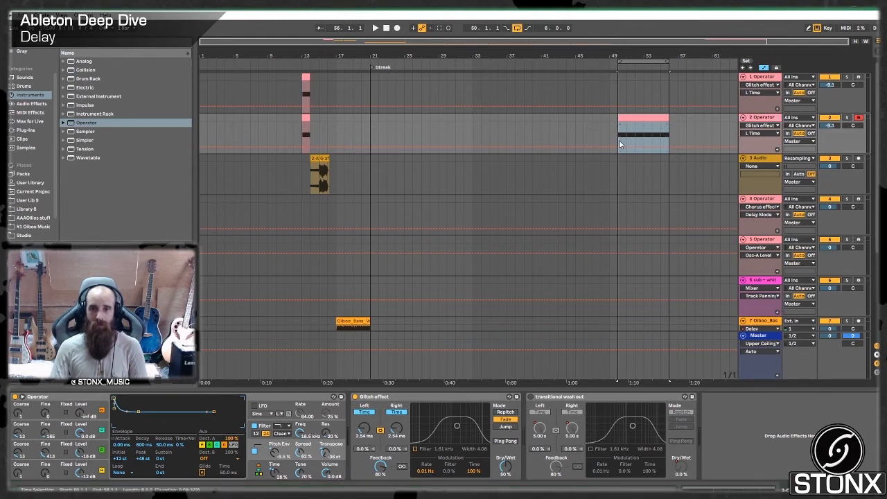
{"action": "left_click", "coordinate": [397, 28]}
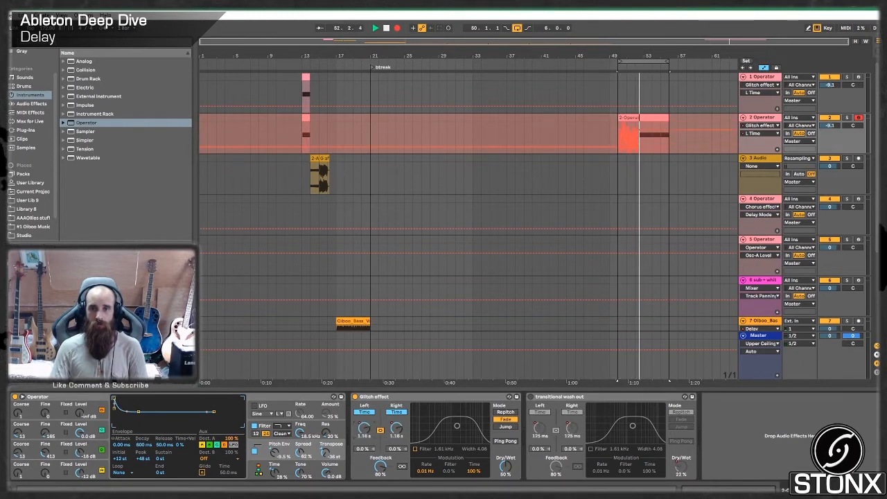
{"action": "key", "text": "space"}
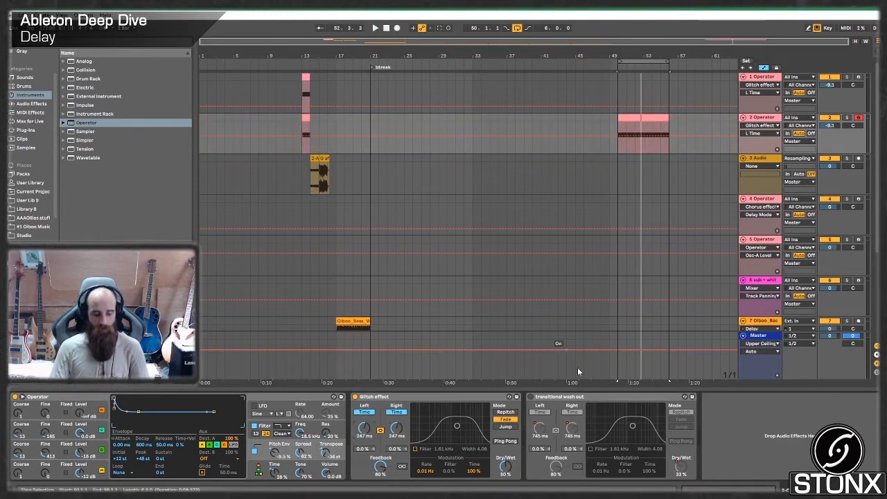
- Record delay time automation on the duplicated track over bars 50 to 56 and set the Glitch effect's mode to Repitch
{"action": "left_click", "coordinate": [398, 28]}
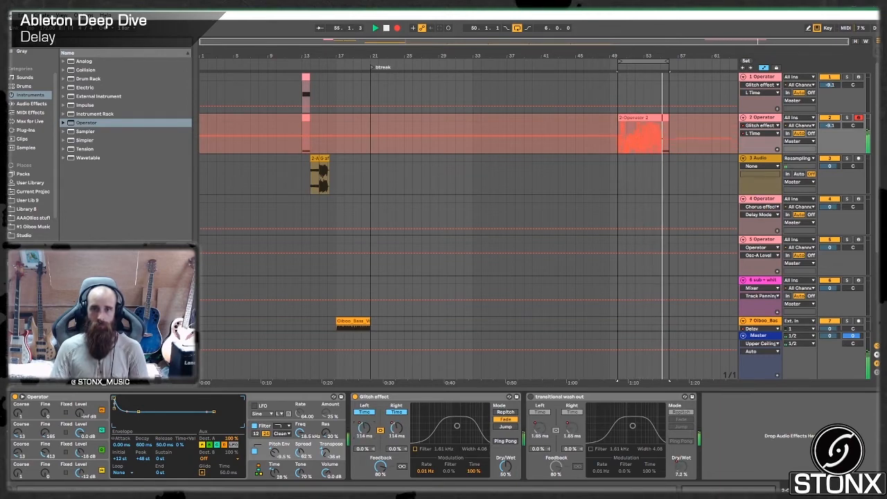
{"action": "key", "text": "space"}
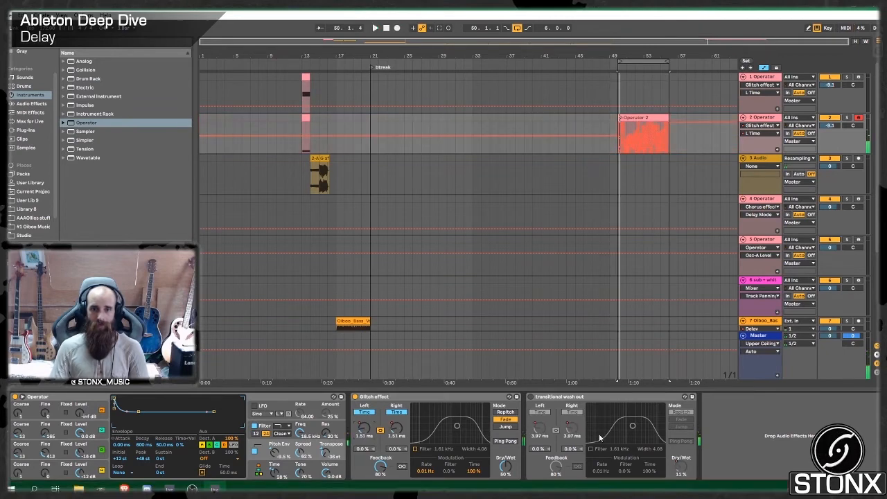
{"action": "left_click", "coordinate": [514, 412]}
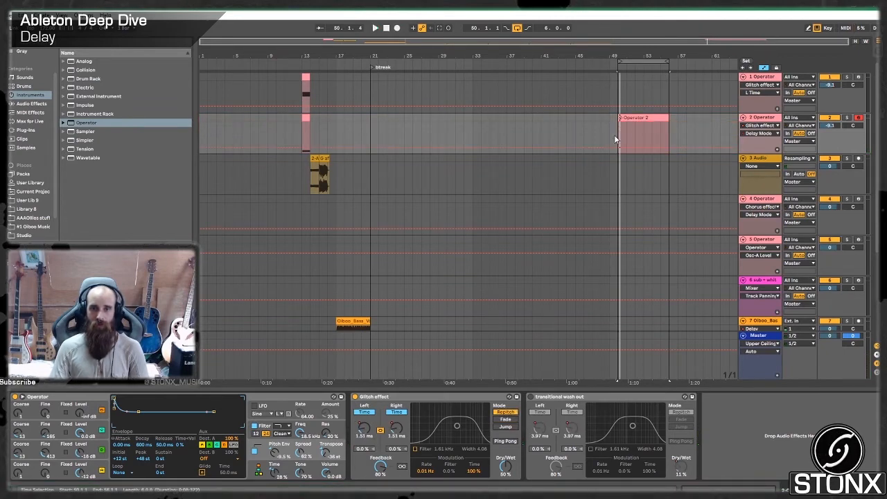
{"action": "left_click_drag", "start_coordinate": [644, 142], "coordinate": [643, 135]}
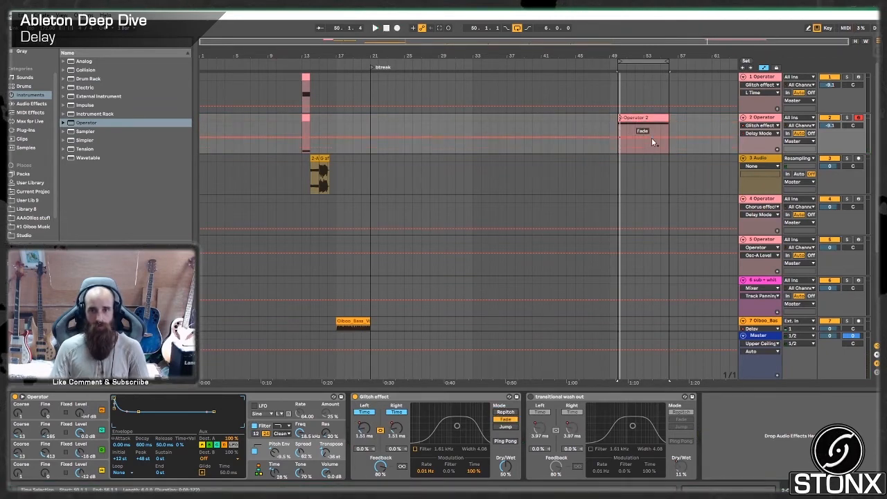
{"action": "left_click", "coordinate": [512, 413]}
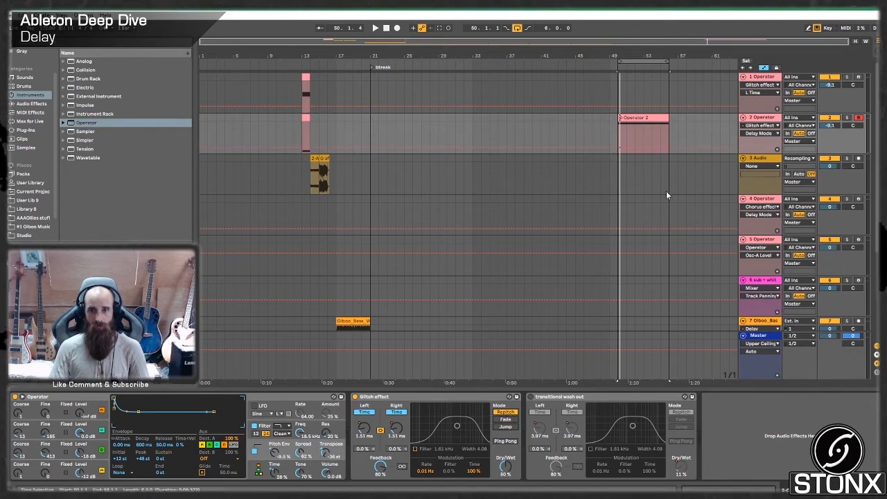
- Transpose the note in the consolidated Operator clip down to G2
{"action": "double_click", "coordinate": [633, 118]}
{"action": "left_click_drag", "start_coordinate": [622, 393], "coordinate": [617, 265]}
{"action": "key", "text": "shift+Down"}
{"action": "key", "text": "shift+Down"}
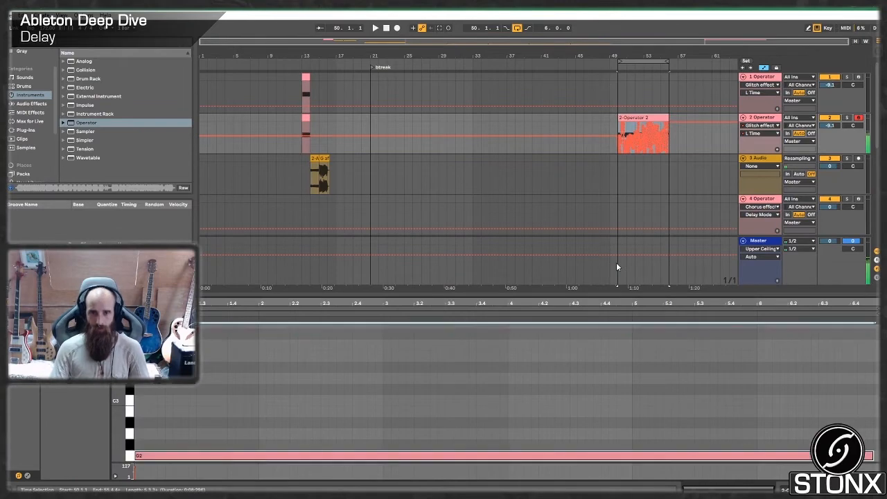
{"action": "key", "text": "shift+Up"}
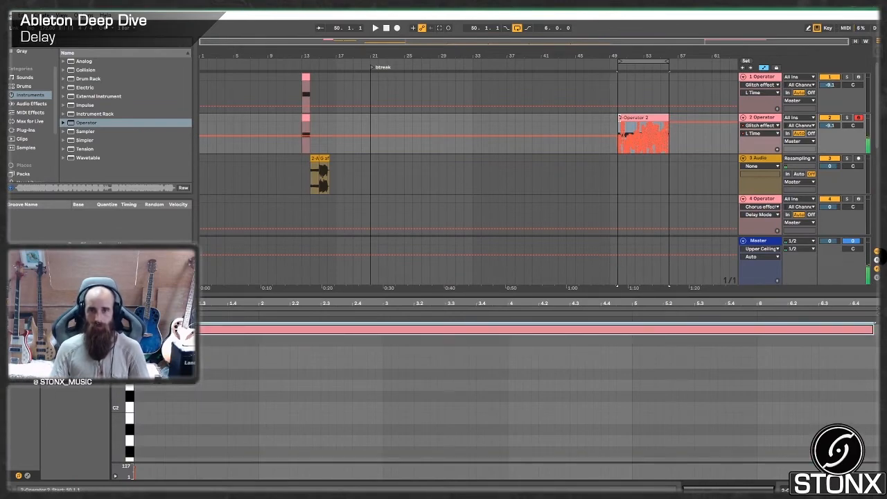
- Play the automated clip from bar 50 and bring up the duplicated track's devices
{"action": "left_click", "coordinate": [616, 130]}
{"action": "key", "text": "space"}
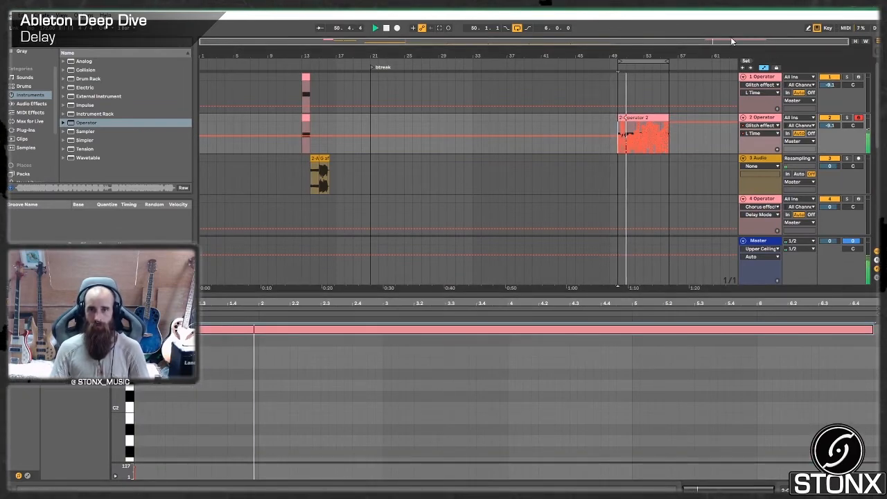
{"action": "left_click_drag", "start_coordinate": [733, 42], "coordinate": [749, 101]}
{"action": "left_click", "coordinate": [756, 118]}
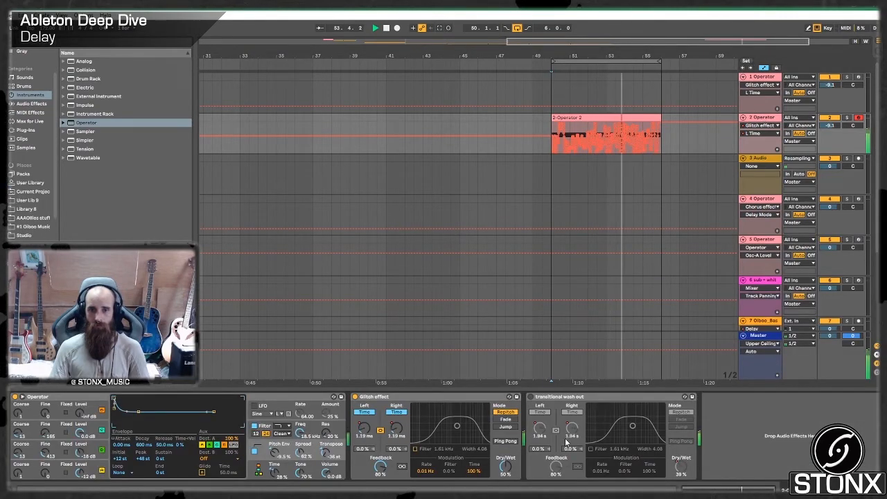
- Set the Glitch effect's Dry/Wet to 100%, try its filter at 931 Hz with width 2.18, and stop playback
{"action": "left_click", "coordinate": [509, 472]}
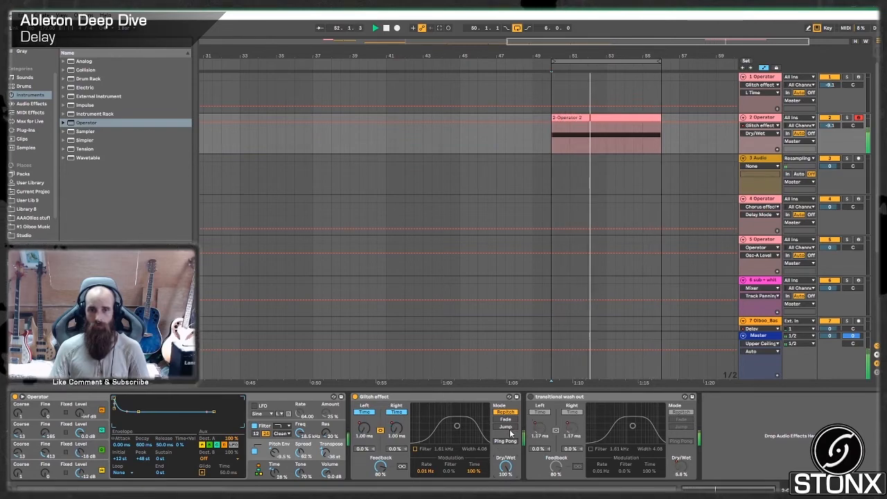
{"action": "left_click", "coordinate": [416, 448]}
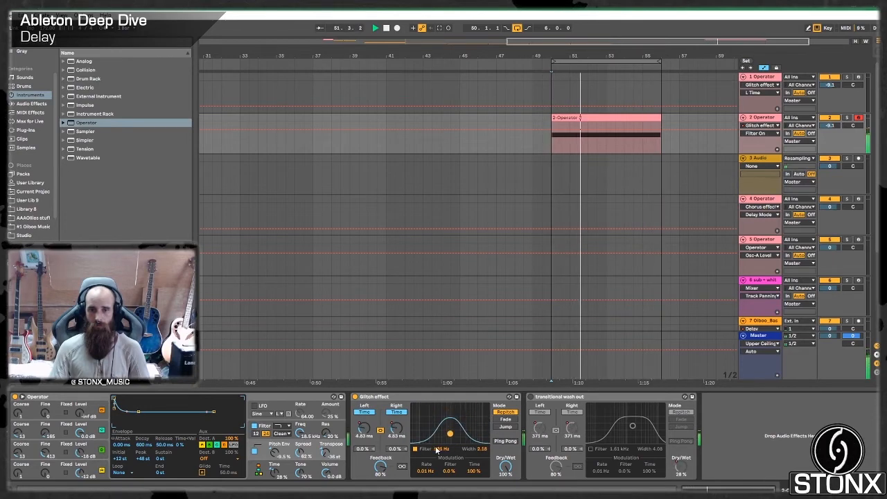
{"action": "key", "text": "space"}
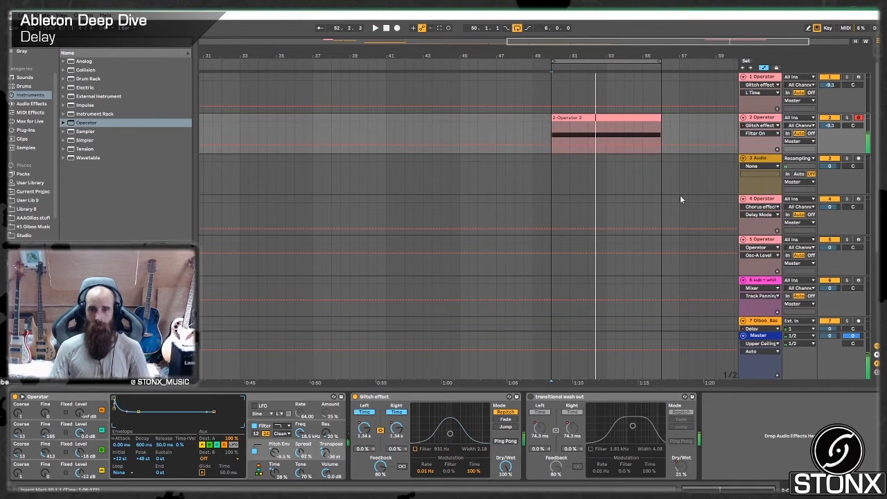
- Set the Glitch effect's Dry/Wet to 0% on the duplicated Operator track
{"action": "left_click", "coordinate": [690, 124]}
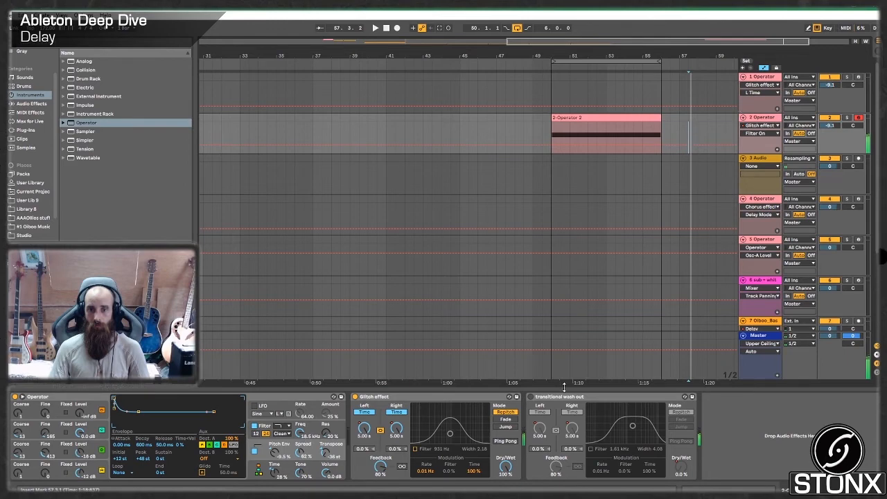
{"action": "left_click", "coordinate": [507, 468]}
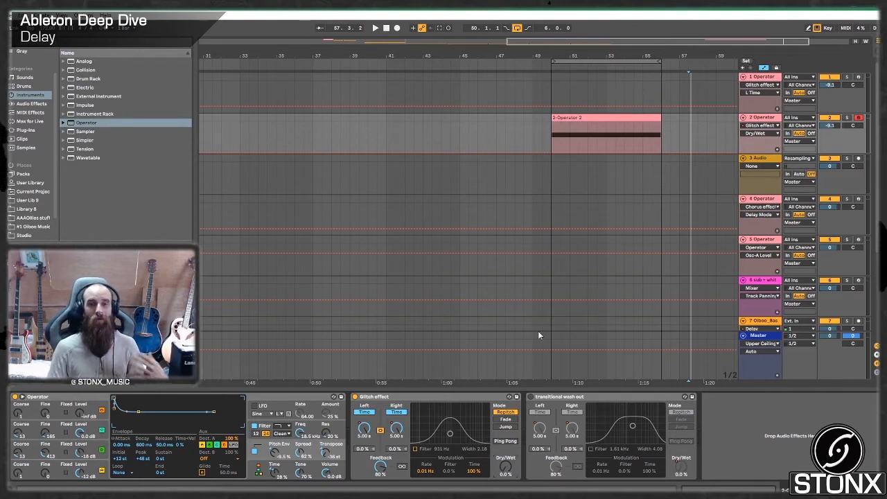
{"action": "double_click", "coordinate": [594, 40]}
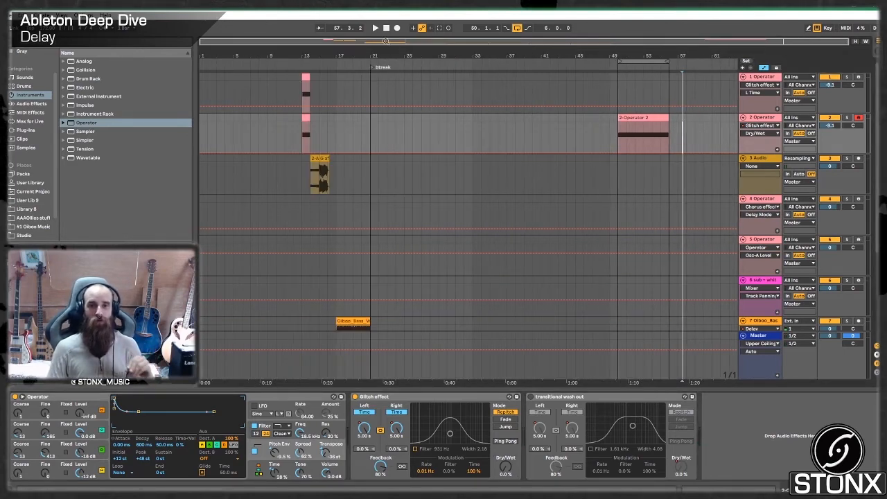
{"action": "left_click", "coordinate": [300, 144]}
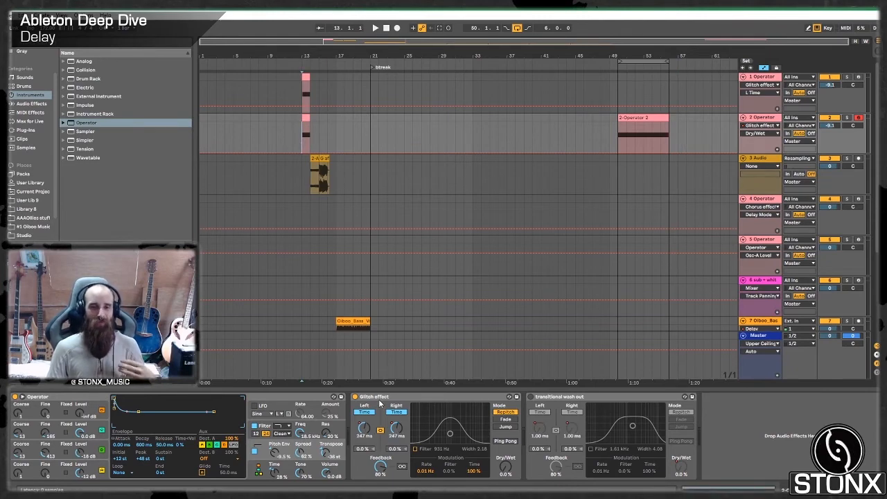
{"action": "scroll", "coordinate": [697, 288], "scroll_direction": "down", "scroll_amount": 5}
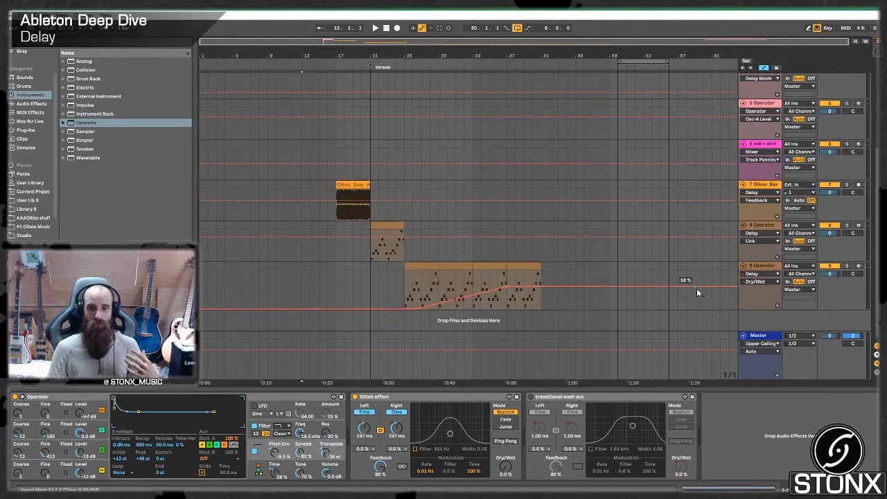
{"action": "left_click", "coordinate": [759, 266]}
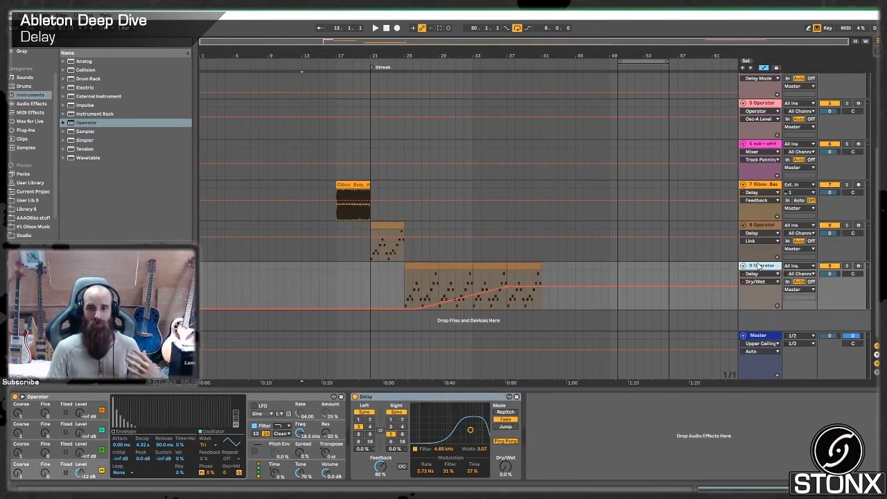
{"action": "left_click", "coordinate": [445, 279]}
{"action": "scroll", "coordinate": [610, 222], "scroll_direction": "up", "scroll_amount": 4}
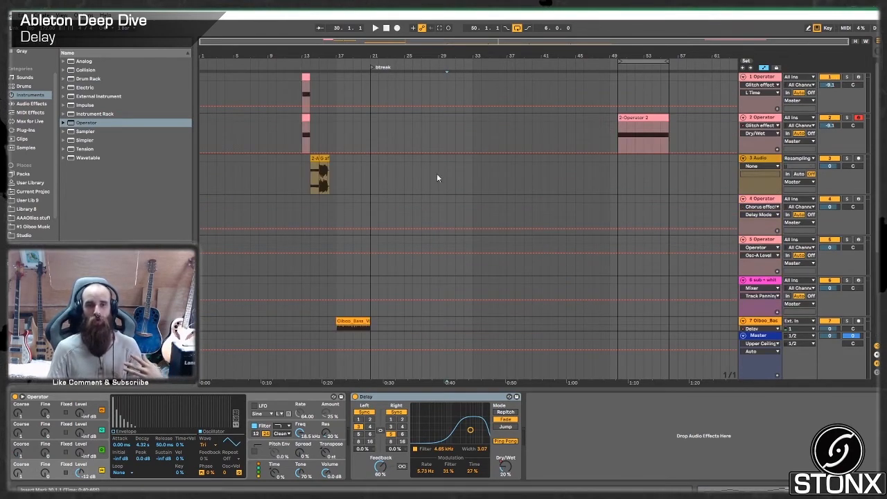
- Solo the first Operator track with the insert marker at its bar 13 clip
{"action": "left_click", "coordinate": [300, 86]}
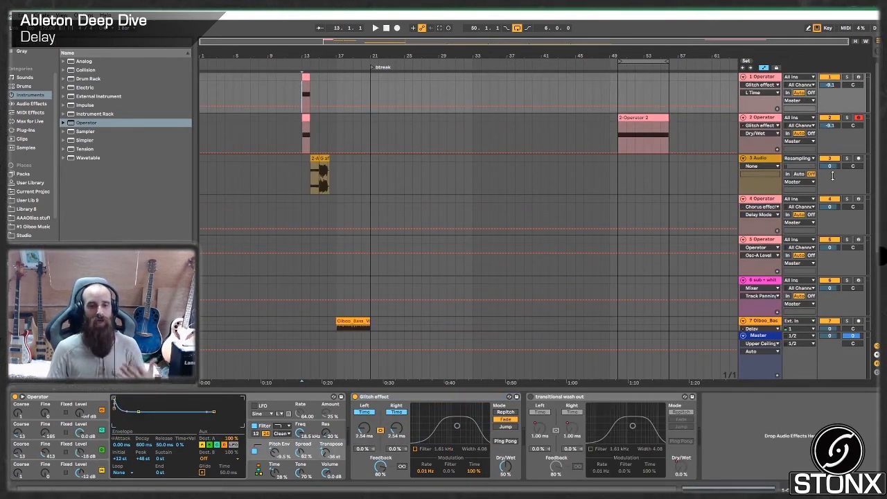
{"action": "left_click", "coordinate": [847, 78]}
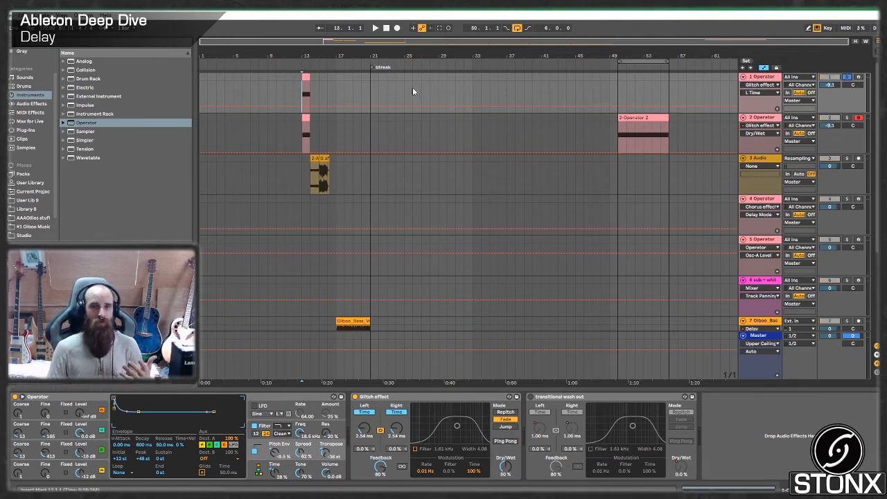
- Move the duplicated Operator clip back to bar 12 and play the first Operator track's clip from bar 13
{"action": "left_click", "coordinate": [378, 398]}
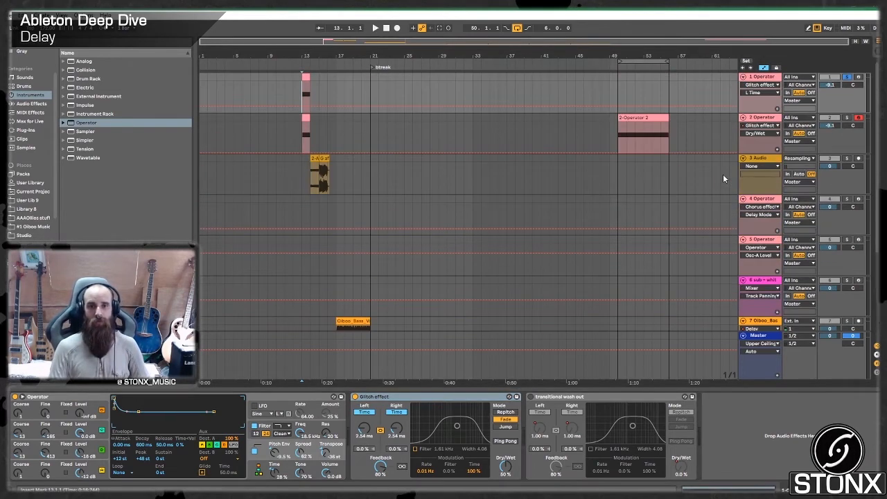
{"action": "left_click_drag", "start_coordinate": [355, 56], "coordinate": [606, 114]}
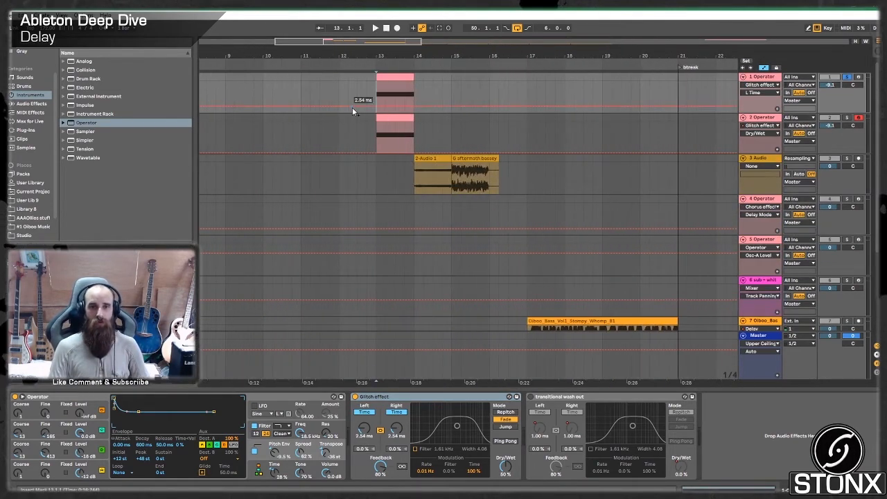
{"action": "left_click_drag", "start_coordinate": [395, 135], "coordinate": [358, 135]}
{"action": "left_click", "coordinate": [380, 94]}
{"action": "key", "text": "space"}
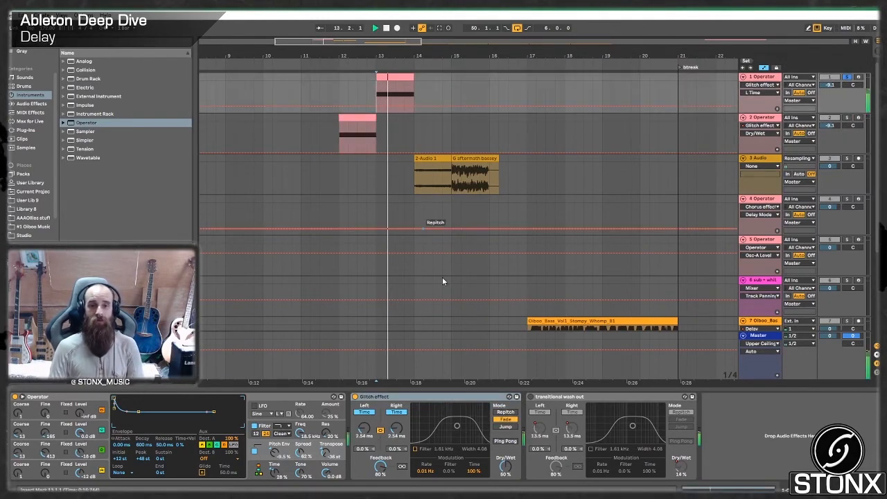
{"action": "key", "text": "space"}
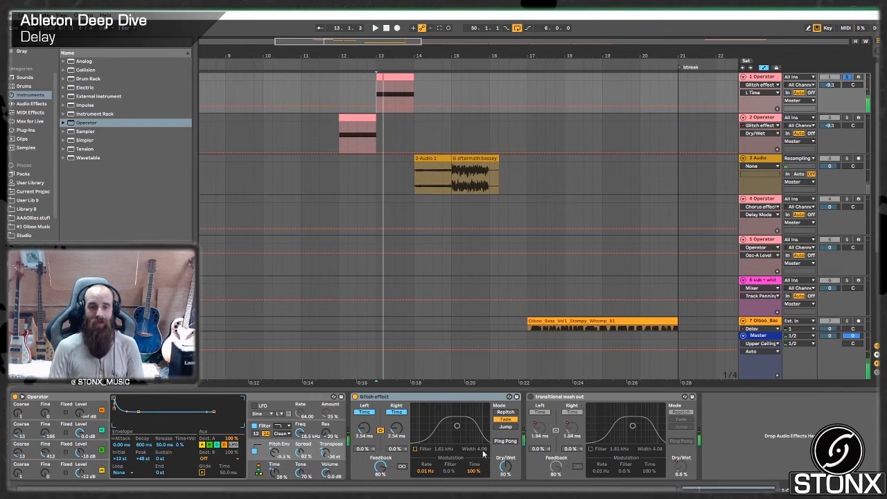
- Automate the Glitch effect's Dry/Wet on the first Operator track to ramp from 0% to 50% across bar 13, and play it back
{"action": "right_click", "coordinate": [519, 437]}
{"action": "left_click", "coordinate": [510, 439]}
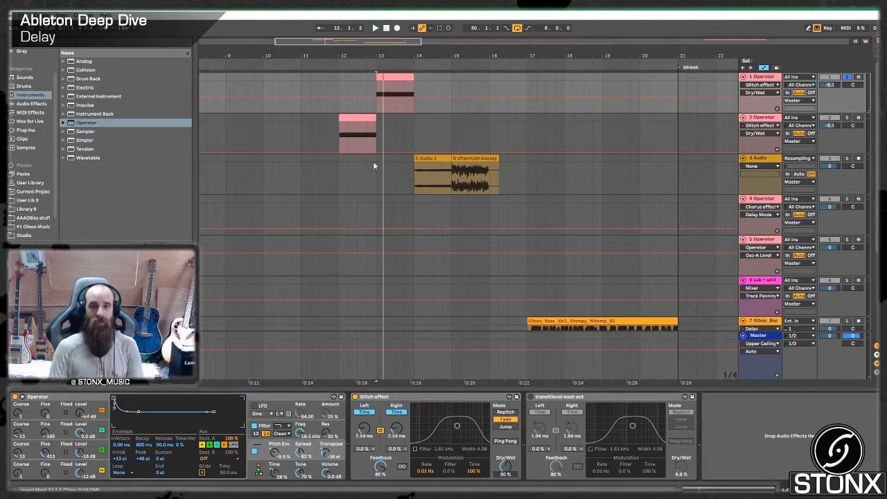
{"action": "key", "text": "space"}
{"action": "left_click_drag", "start_coordinate": [413, 94], "coordinate": [386, 112]}
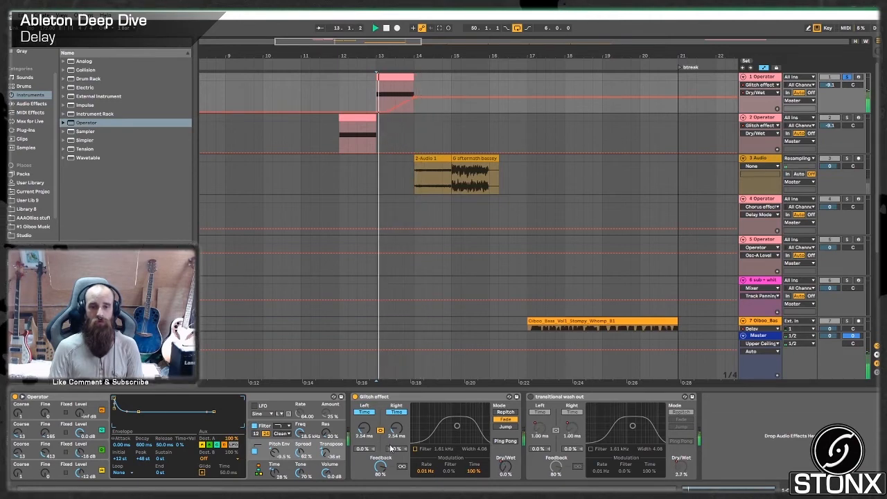
{"action": "key", "text": "space"}
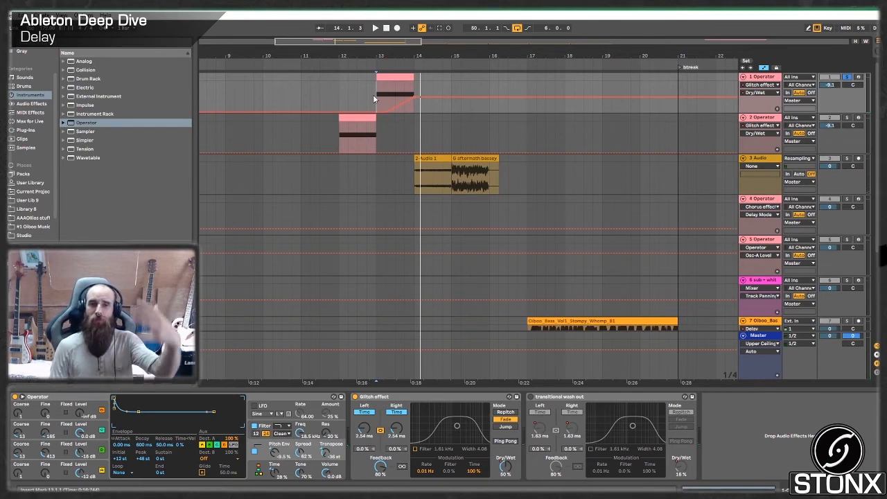
{"action": "key", "text": "space"}
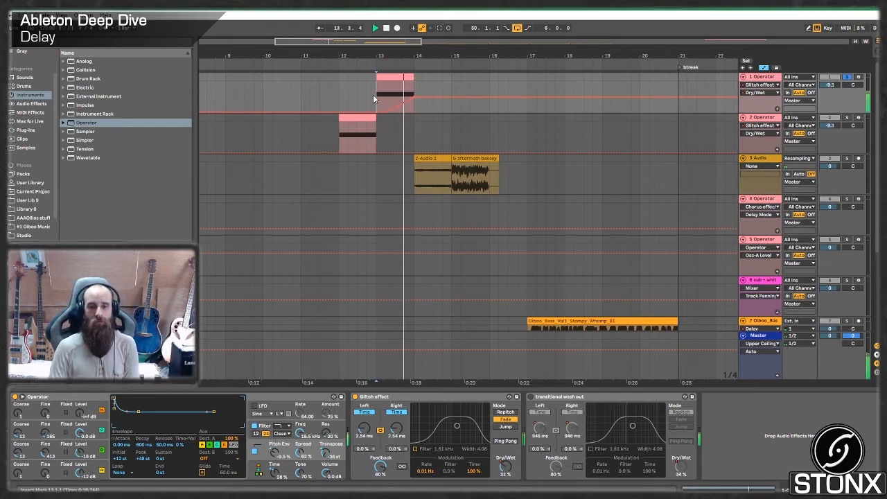
{"action": "key", "text": "space"}
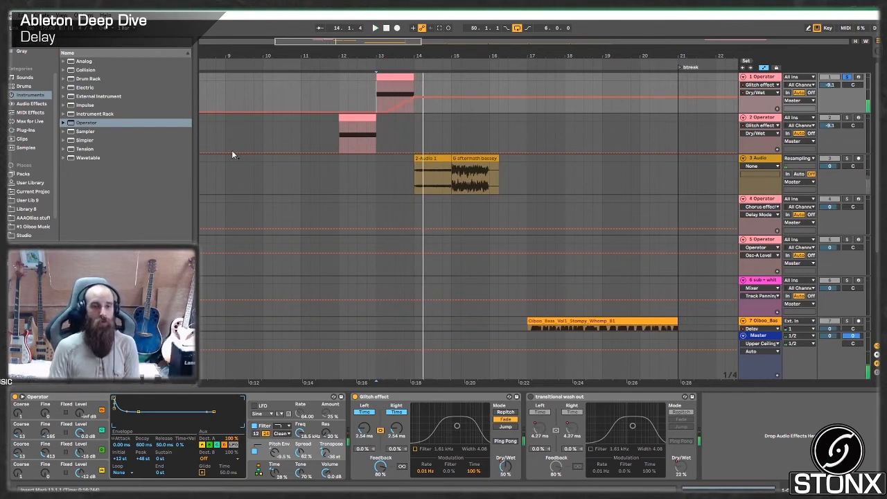
- Add the Max for Live Envelope Follower after the Glitch effect and map it to that effect's Dry/Wet
{"action": "left_click", "coordinate": [40, 121]}
{"action": "left_click", "coordinate": [63, 61]}
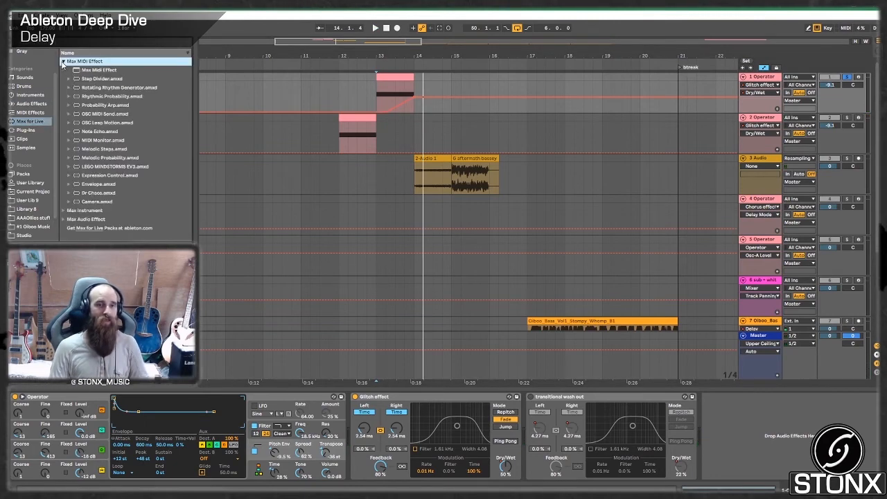
{"action": "left_click", "coordinate": [63, 62]}
{"action": "left_click", "coordinate": [64, 79]}
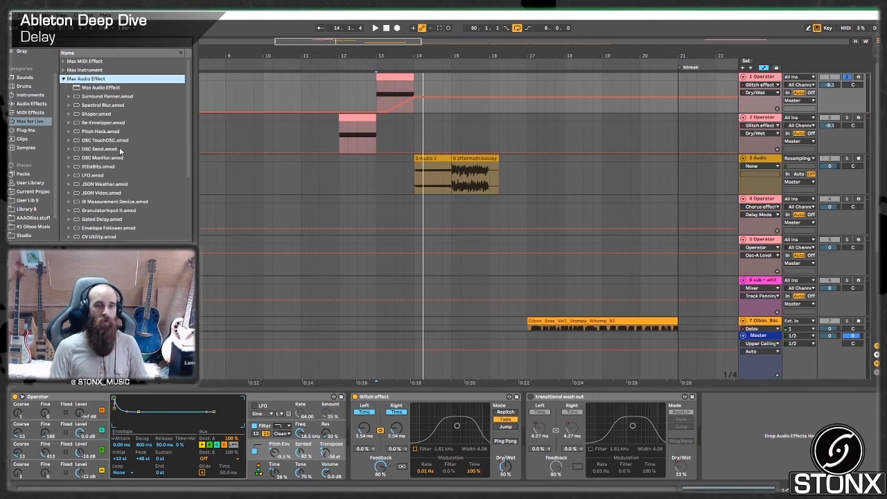
{"action": "scroll", "coordinate": [84, 136], "scroll_direction": "down", "scroll_amount": 1}
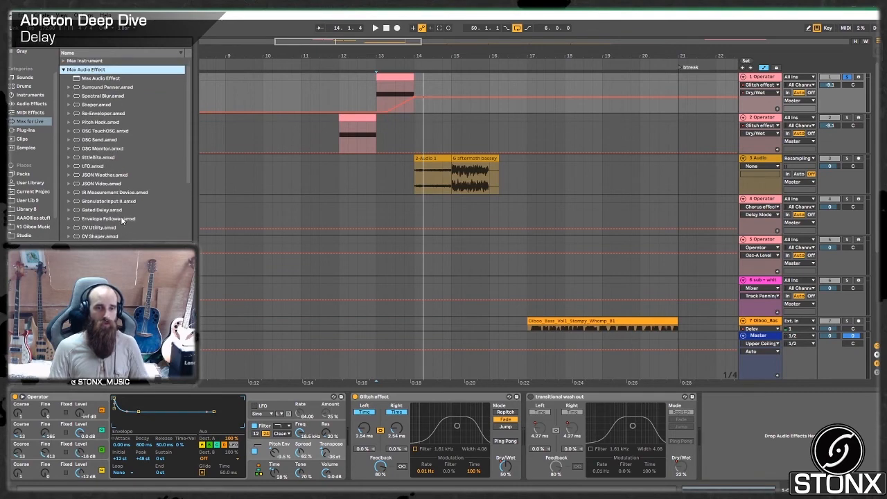
{"action": "left_click_drag", "start_coordinate": [122, 221], "coordinate": [550, 409]}
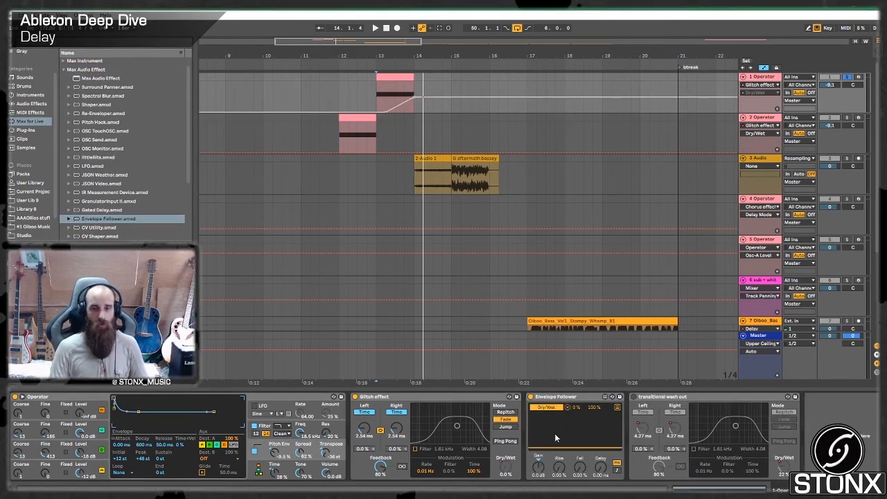
- Arm the first Operator track for live playing and raise the Envelope Follower's Gain to 13 dB
{"action": "left_click", "coordinate": [859, 77]}
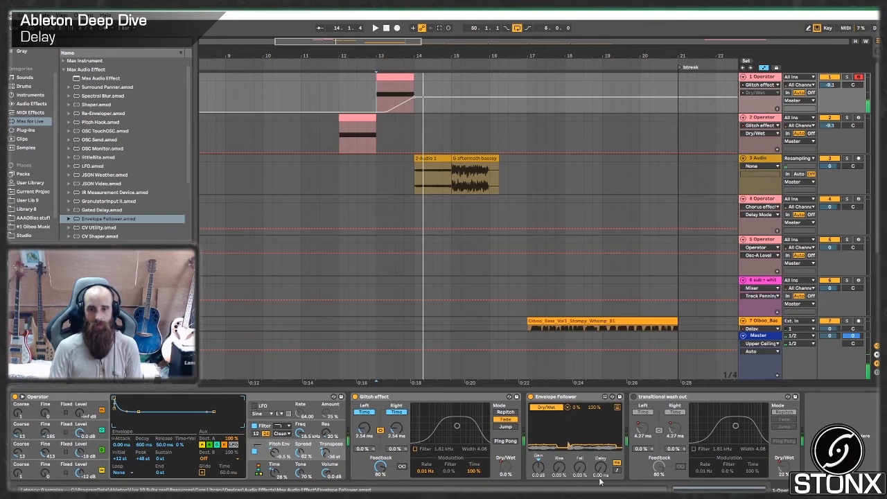
{"action": "left_click", "coordinate": [541, 475]}
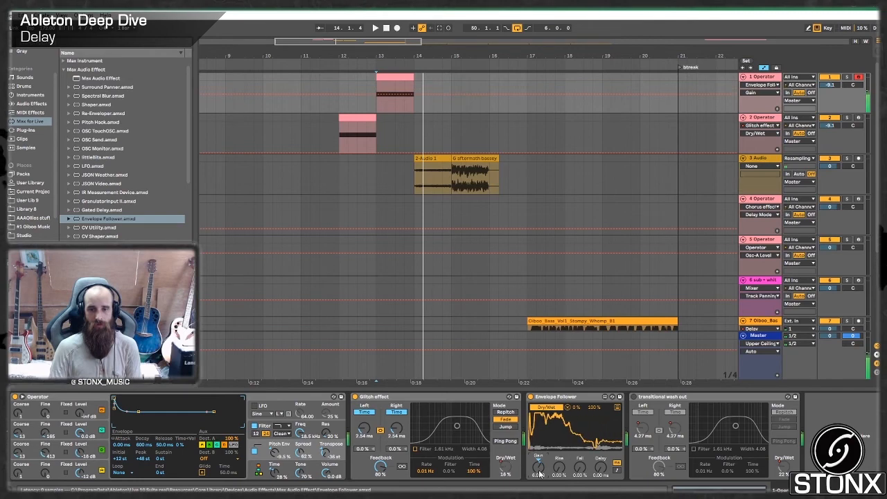
{"action": "left_click_drag", "start_coordinate": [540, 474], "coordinate": [541, 467]}
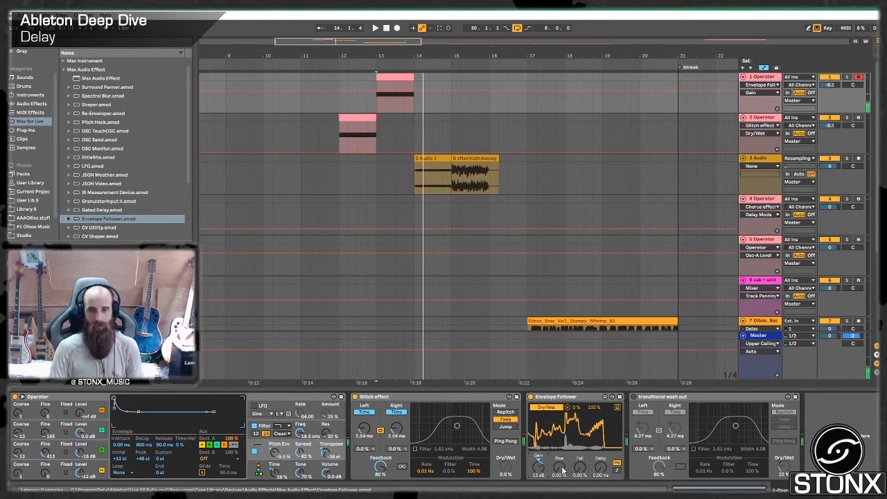
- Set the Envelope Follower's Fall to 45.7%, Rise to 36.2% and Gain to 20 dB
{"action": "left_click_drag", "start_coordinate": [580, 469], "coordinate": [581, 472]}
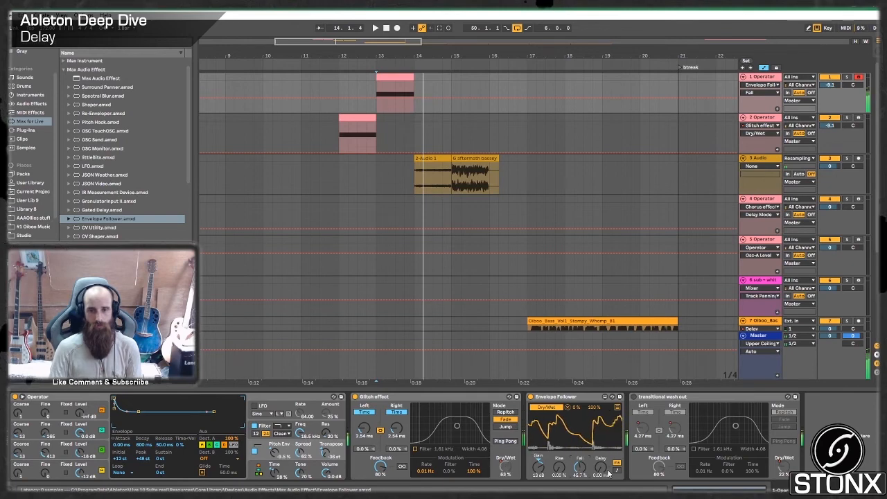
{"action": "left_click_drag", "start_coordinate": [559, 475], "coordinate": [560, 471]}
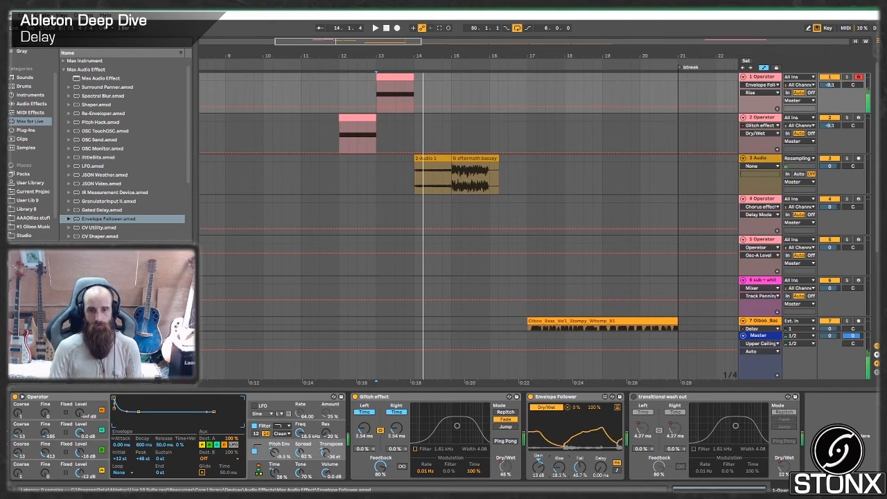
{"action": "left_click_drag", "start_coordinate": [538, 460], "coordinate": [543, 473]}
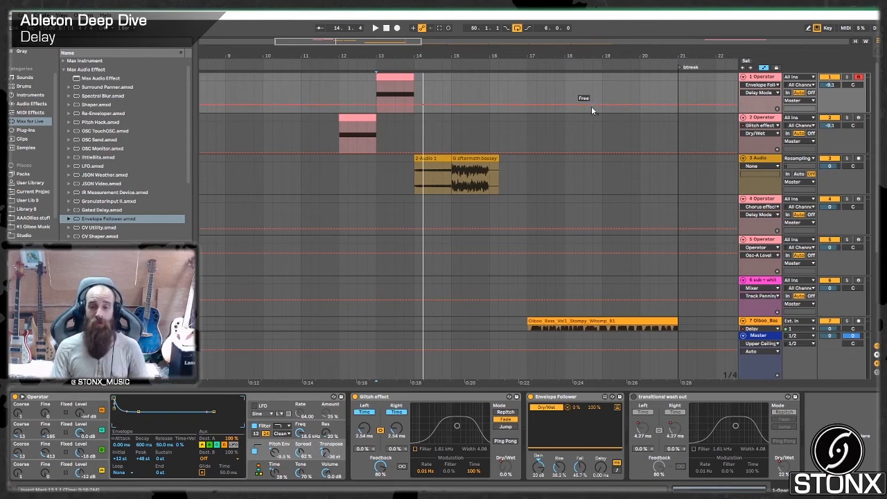
- Review the Delay settings on the ninth track's Operator clip and return to the first Operator track at bar 13
{"action": "left_click_drag", "start_coordinate": [396, 42], "coordinate": [396, 21]}
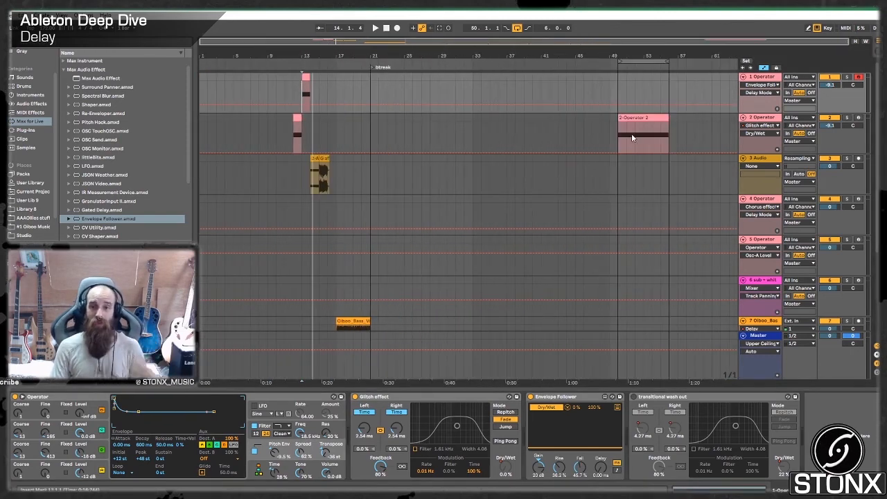
{"action": "scroll", "coordinate": [632, 133], "scroll_direction": "down", "scroll_amount": 4}
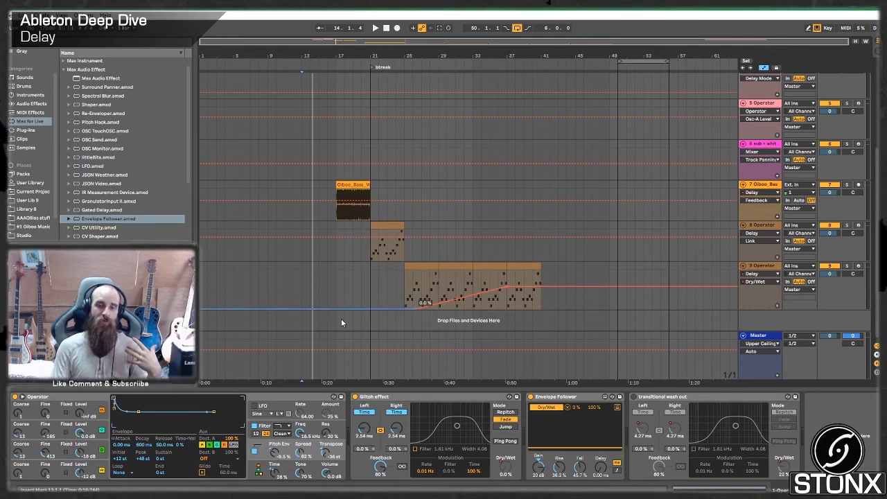
{"action": "left_click", "coordinate": [465, 276]}
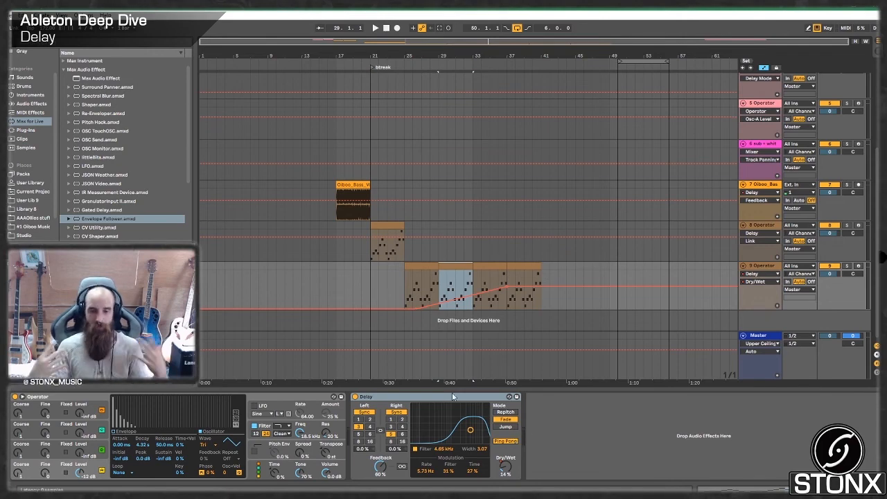
{"action": "scroll", "coordinate": [336, 213], "scroll_direction": "up", "scroll_amount": 5}
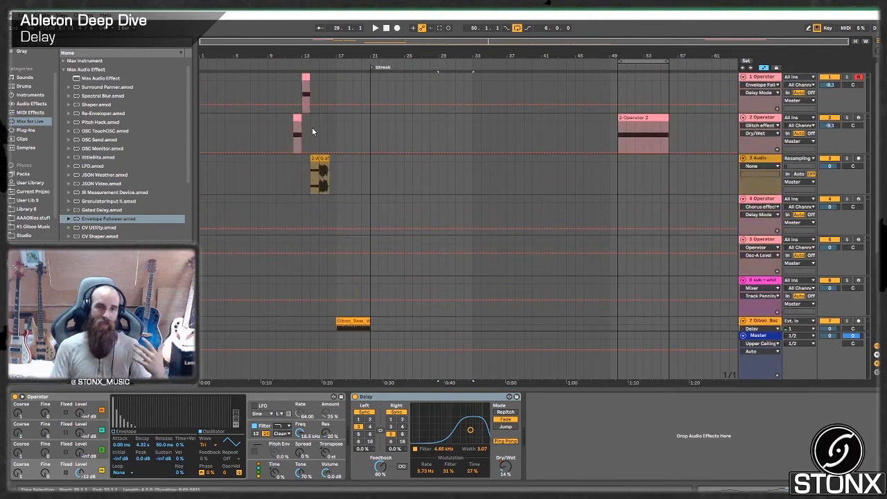
{"action": "left_click", "coordinate": [301, 96]}
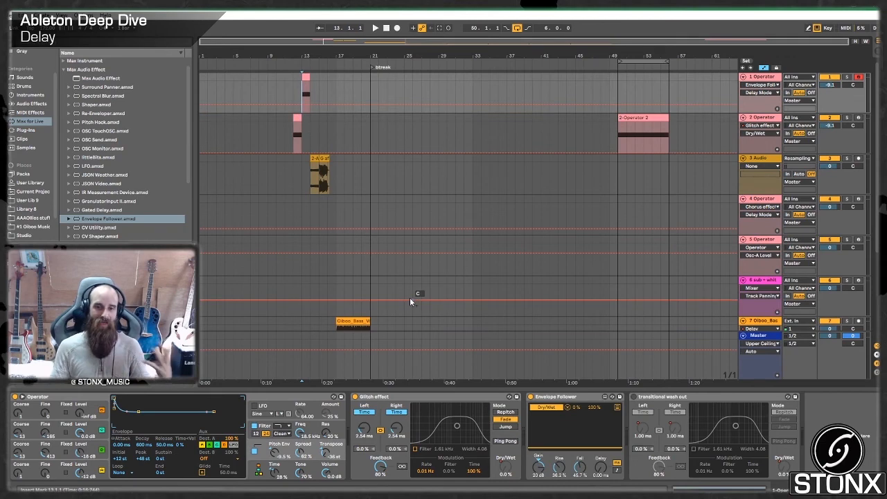